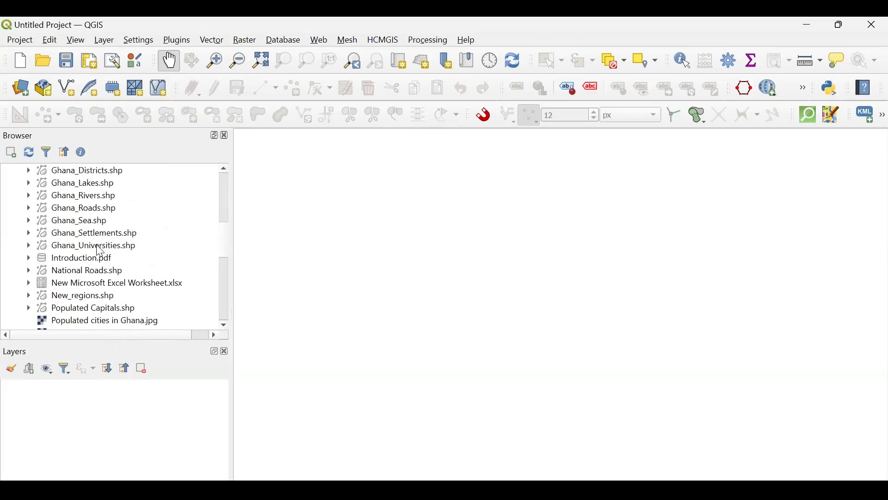
Add the Ghana_Universities.shp and National Roads.shp layers from the training data folder to the map
{"action": "left_click_drag", "start_coordinate": [99, 251], "coordinate": [506, 290]}
{"action": "scroll", "coordinate": [506, 289], "scroll_direction": "down", "scroll_amount": 1}
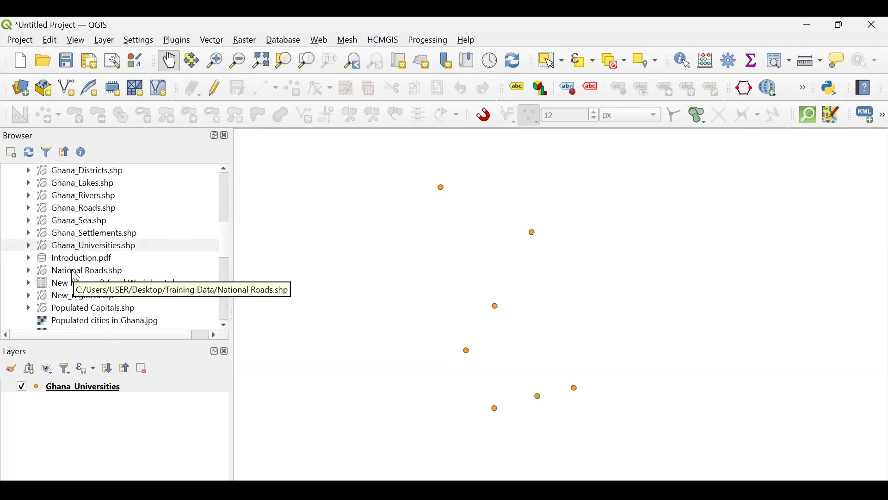
{"action": "left_click_drag", "start_coordinate": [75, 274], "coordinate": [476, 313]}
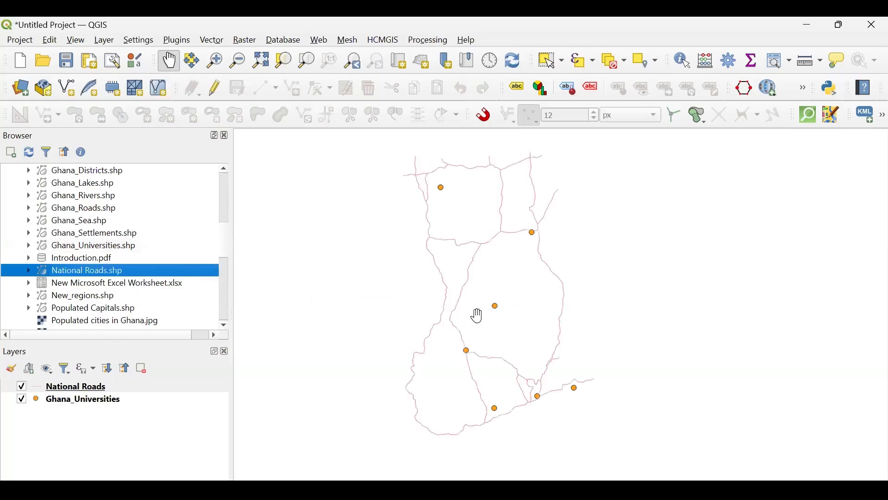
{"action": "left_click_drag", "start_coordinate": [504, 266], "coordinate": [524, 277]}
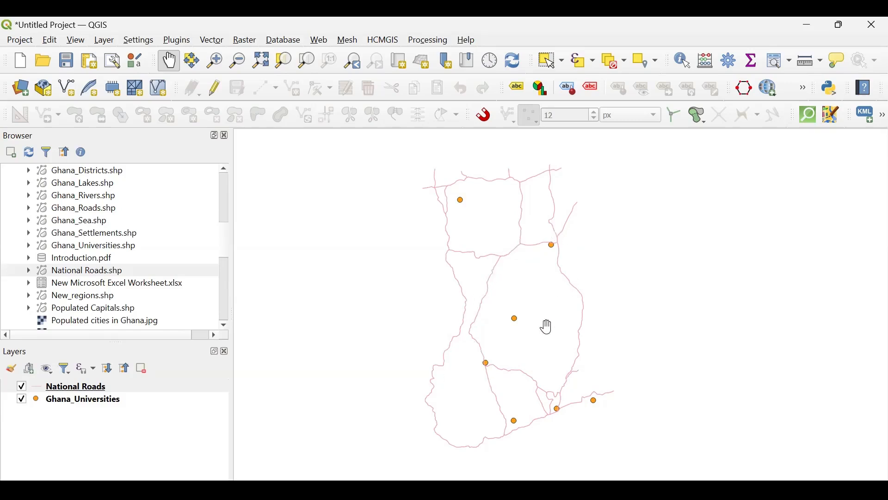
{"action": "left_click_drag", "start_coordinate": [555, 275], "coordinate": [475, 266]}
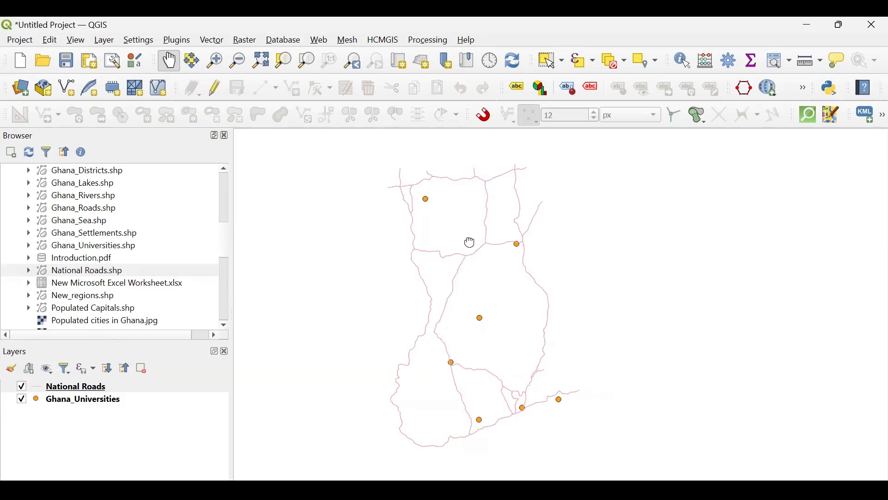
{"action": "left_click_drag", "start_coordinate": [462, 240], "coordinate": [485, 234]}
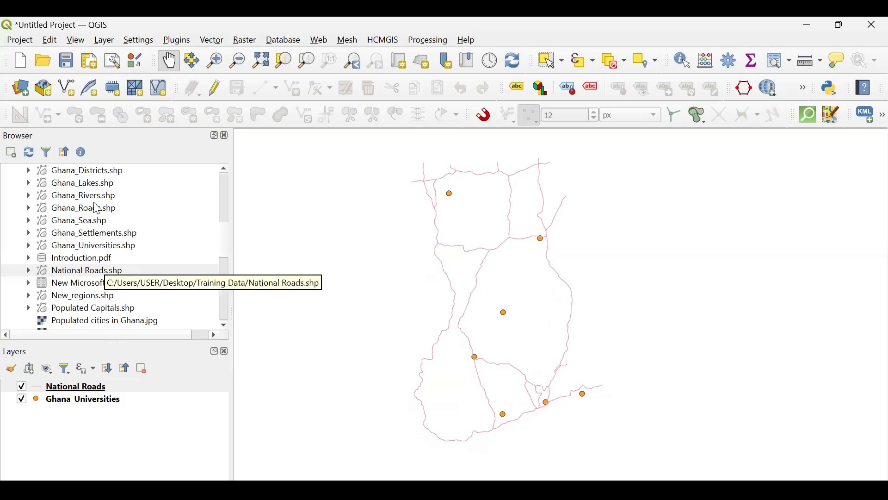
{"action": "mouse_move", "coordinate": [97, 203]}
{"action": "left_mouse_down"}
{"action": "mouse_move", "coordinate": [446, 318]}
{"action": "mouse_move", "coordinate": [465, 312]}
{"action": "left_mouse_up"}
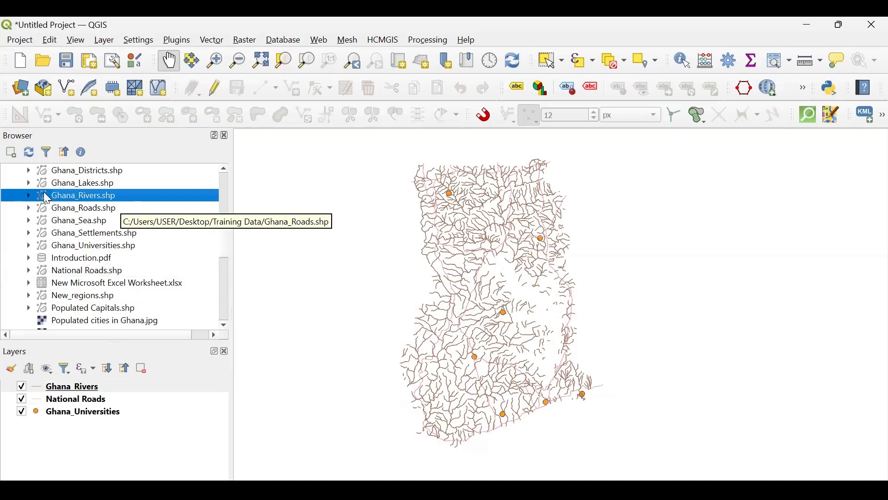
{"action": "left_click", "coordinate": [73, 395]}
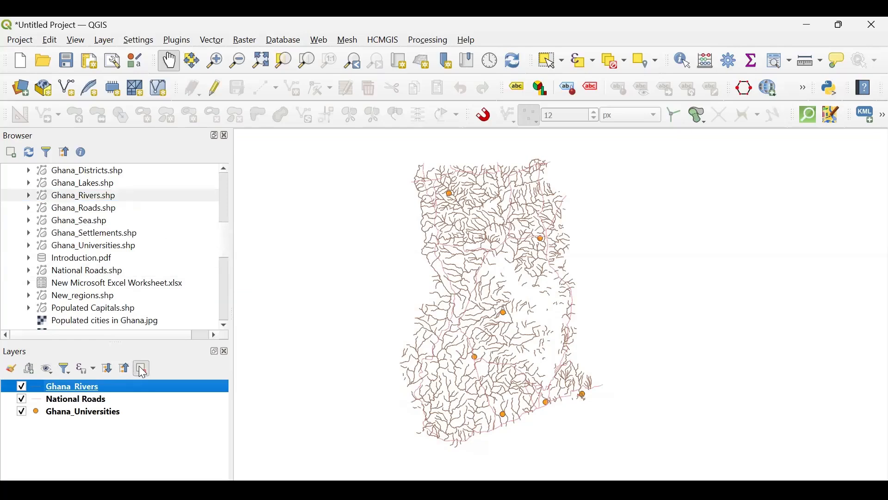
{"action": "left_click", "coordinate": [143, 370]}
{"action": "left_click", "coordinate": [426, 293]}
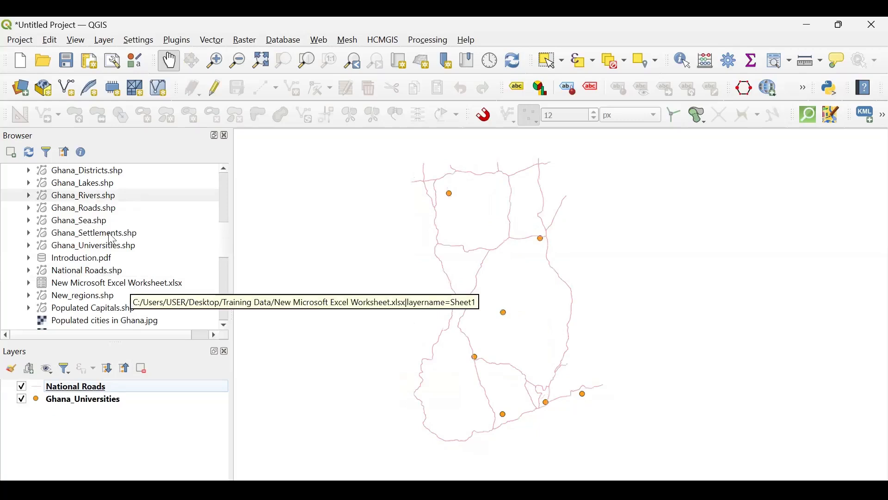
Add the Ghana_Lakes.shp layer from the training data folder to the map
{"action": "scroll", "coordinate": [105, 254], "scroll_direction": "up", "scroll_amount": 1}
{"action": "scroll", "coordinate": [104, 253], "scroll_direction": "down", "scroll_amount": 1}
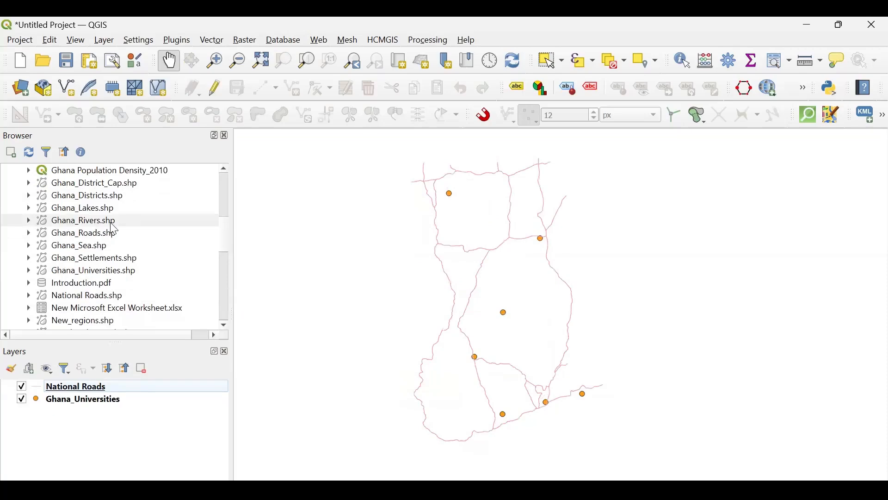
{"action": "left_click_drag", "start_coordinate": [76, 211], "coordinate": [427, 299]}
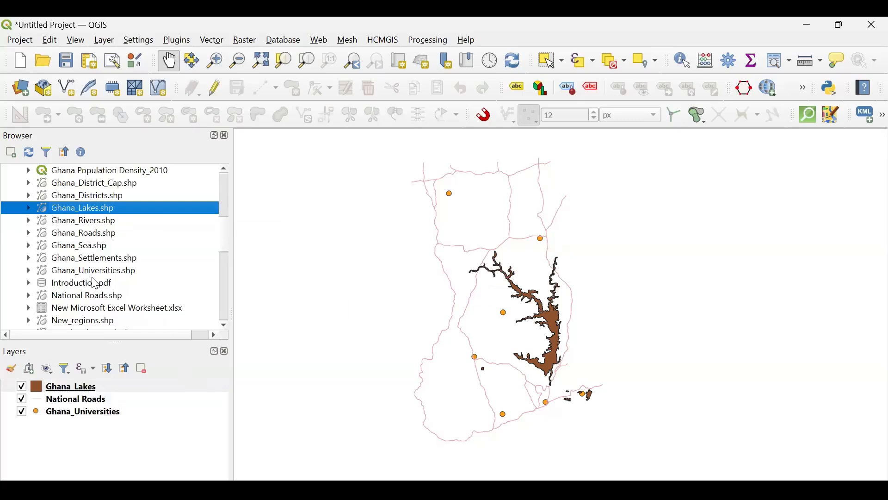
{"action": "scroll", "coordinate": [95, 284], "scroll_direction": "down", "scroll_amount": 3}
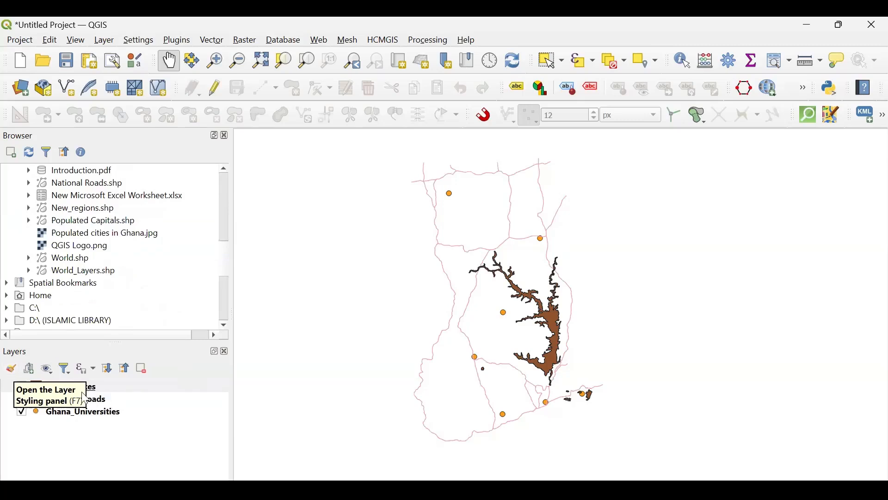
Open the styling of the Ghana_Lakes layer and set its fill color to a bright blue
{"action": "left_click", "coordinate": [83, 390]}
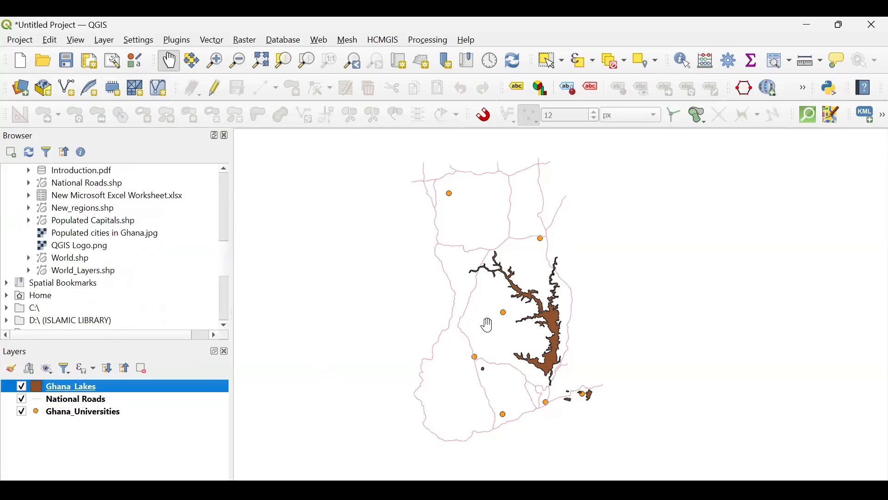
{"action": "mouse_move", "coordinate": [554, 278]}
{"action": "left_mouse_down"}
{"action": "mouse_move", "coordinate": [527, 323]}
{"action": "mouse_move", "coordinate": [552, 278]}
{"action": "left_mouse_up"}
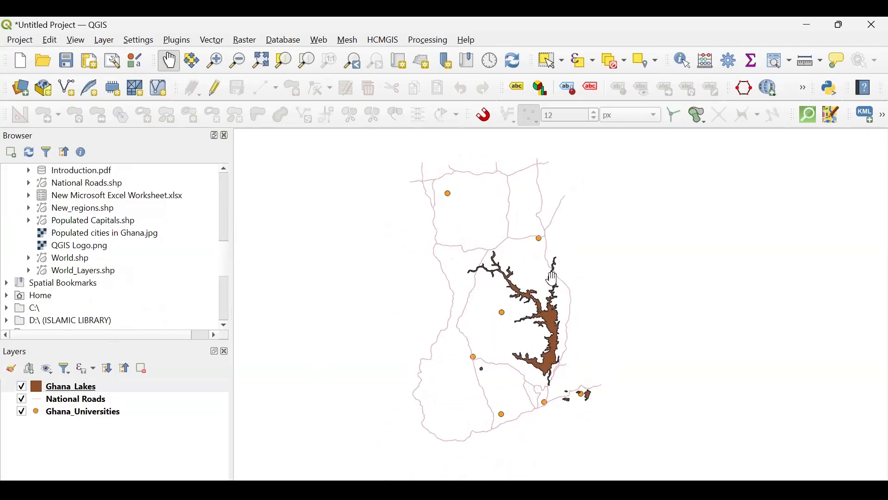
{"action": "left_click", "coordinate": [10, 369]}
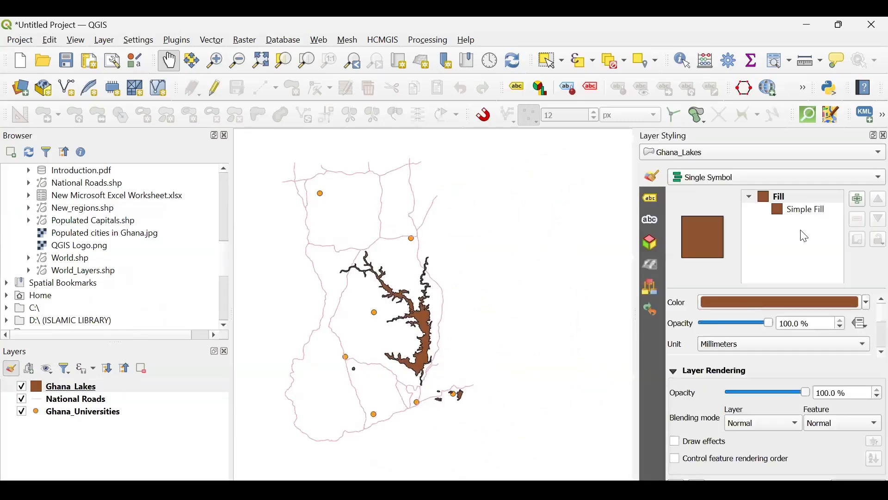
{"action": "left_click", "coordinate": [867, 303]}
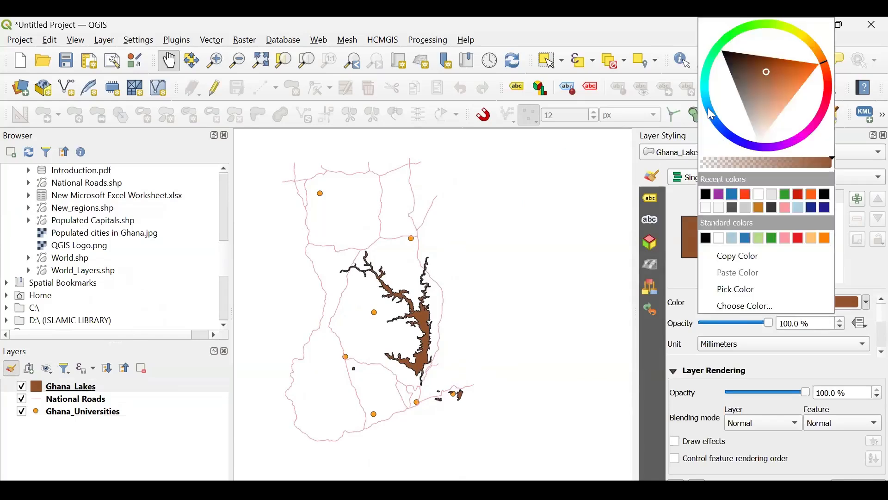
{"action": "left_click", "coordinate": [708, 108]}
{"action": "left_click", "coordinate": [749, 68]}
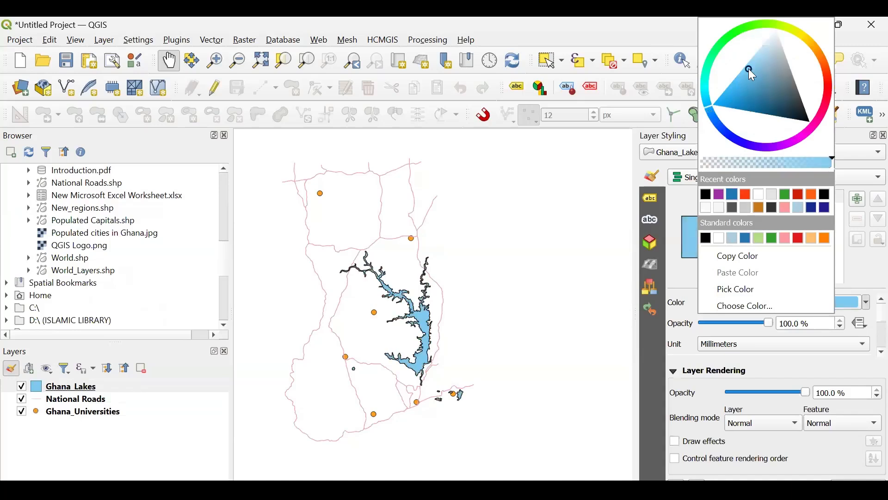
{"action": "left_click", "coordinate": [725, 94]}
{"action": "left_click_drag", "start_coordinate": [725, 95], "coordinate": [717, 101]}
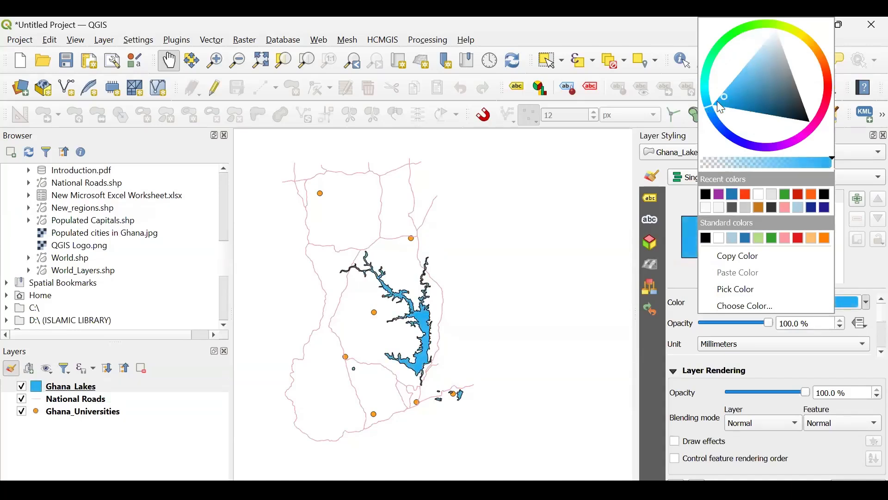
{"action": "left_click", "coordinate": [719, 117]}
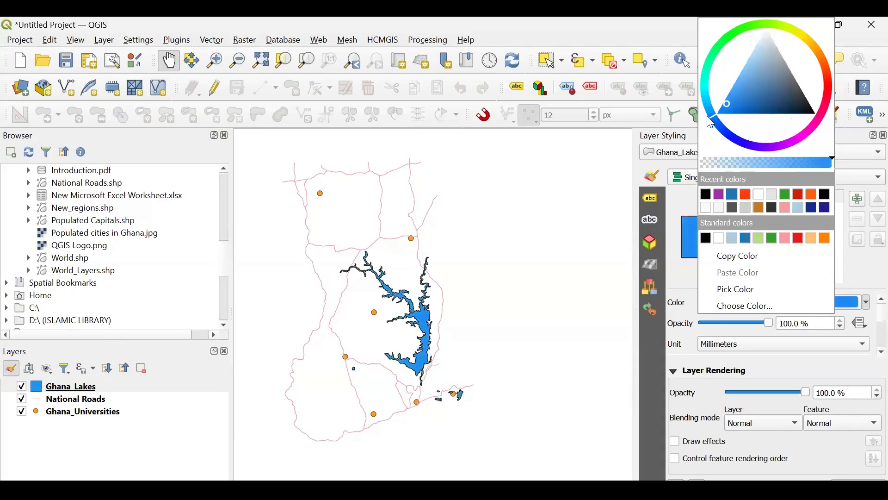
{"action": "left_click_drag", "start_coordinate": [712, 114], "coordinate": [711, 107]}
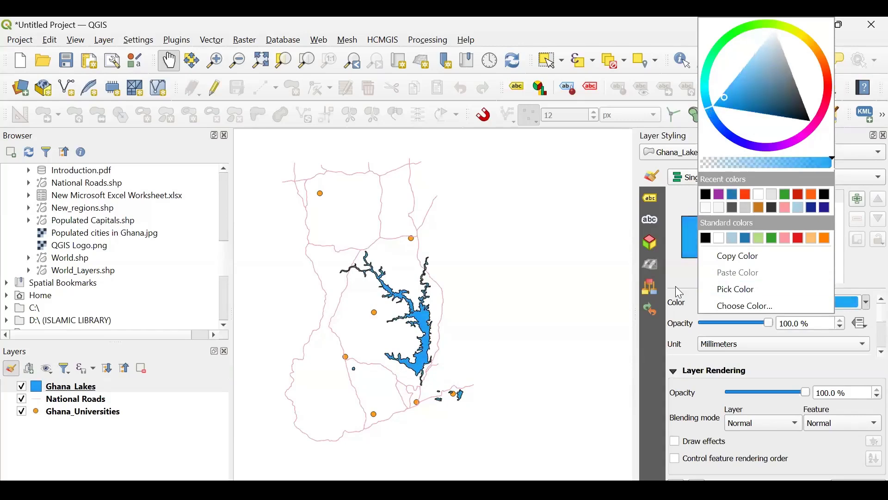
{"action": "left_click", "coordinate": [686, 276]}
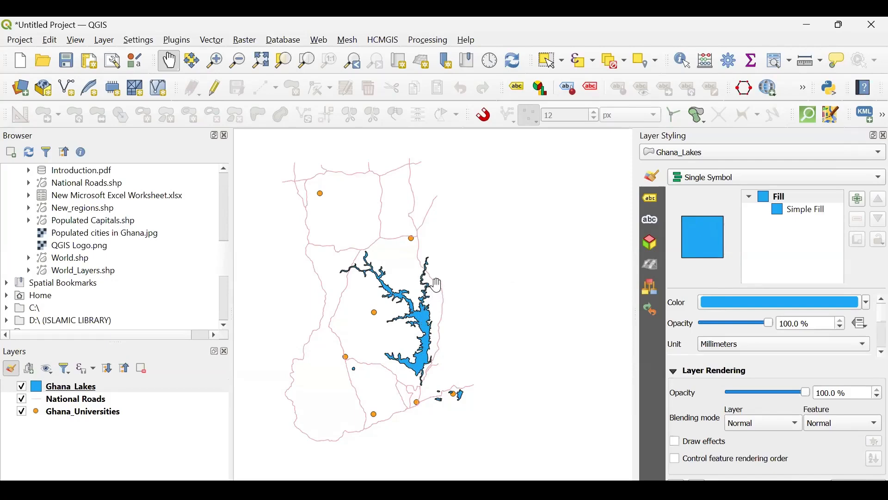
Remove the outline of the lakes by setting the Simple Fill stroke style to No Line
{"action": "left_click", "coordinate": [794, 212]}
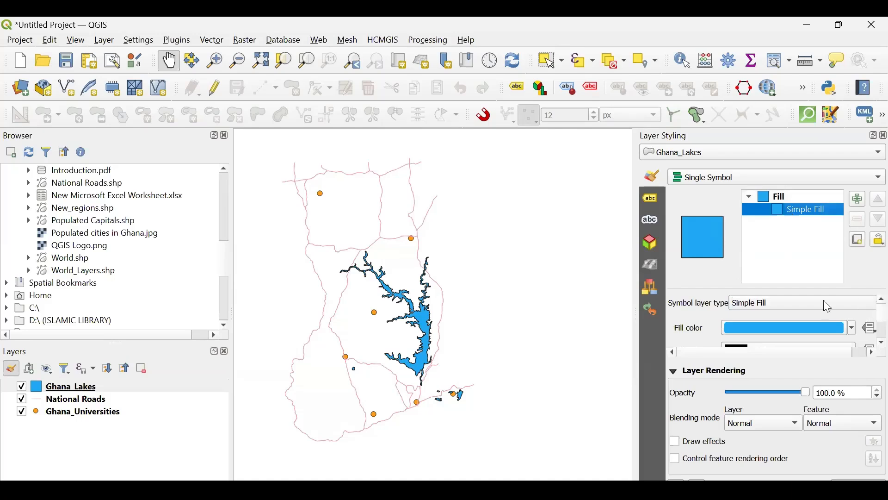
{"action": "scroll", "coordinate": [698, 322], "scroll_direction": "down", "scroll_amount": 3}
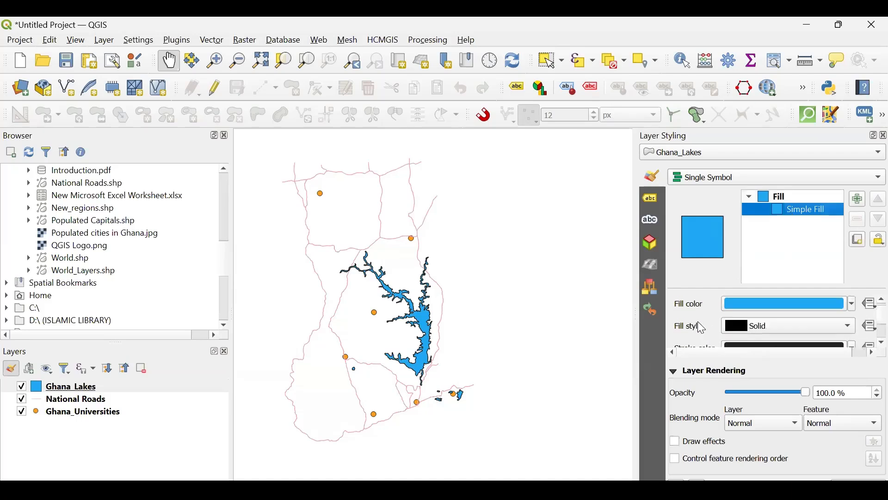
{"action": "scroll", "coordinate": [703, 328], "scroll_direction": "down", "scroll_amount": 3}
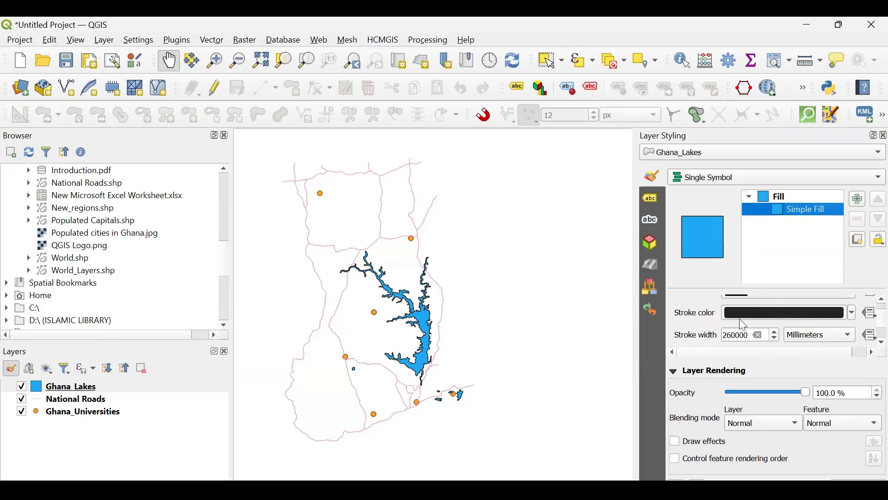
{"action": "scroll", "coordinate": [700, 314], "scroll_direction": "down", "scroll_amount": 1}
{"action": "scroll", "coordinate": [701, 314], "scroll_direction": "up", "scroll_amount": 1}
{"action": "scroll", "coordinate": [700, 314], "scroll_direction": "down", "scroll_amount": 1}
{"action": "scroll", "coordinate": [700, 313], "scroll_direction": "up", "scroll_amount": 1}
{"action": "scroll", "coordinate": [702, 319], "scroll_direction": "down", "scroll_amount": 1}
{"action": "scroll", "coordinate": [702, 319], "scroll_direction": "up", "scroll_amount": 2}
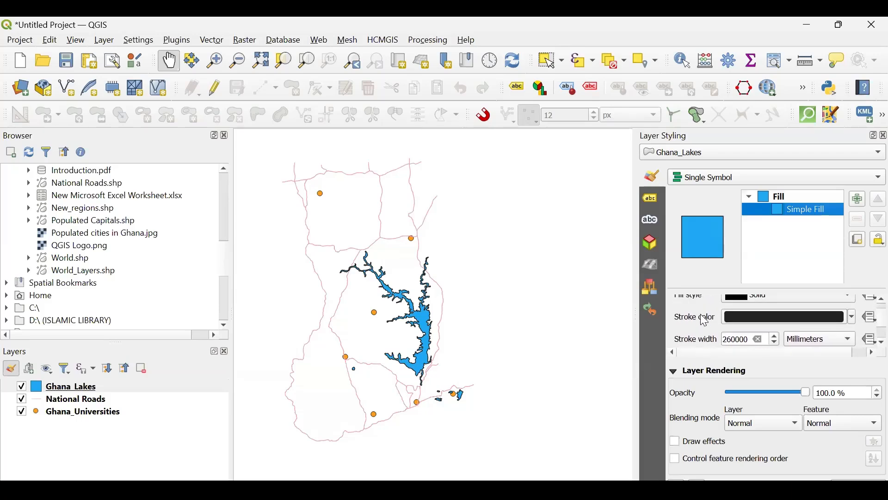
{"action": "scroll", "coordinate": [704, 319], "scroll_direction": "down", "scroll_amount": 2}
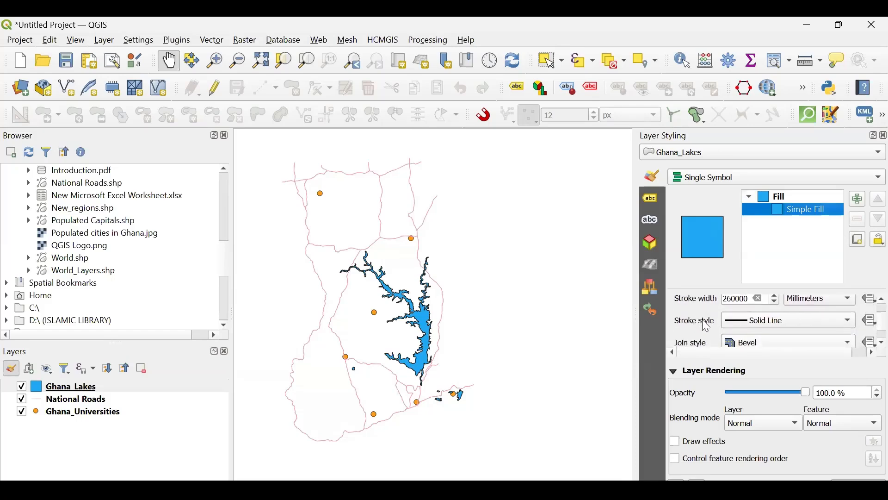
{"action": "left_click", "coordinate": [848, 326]}
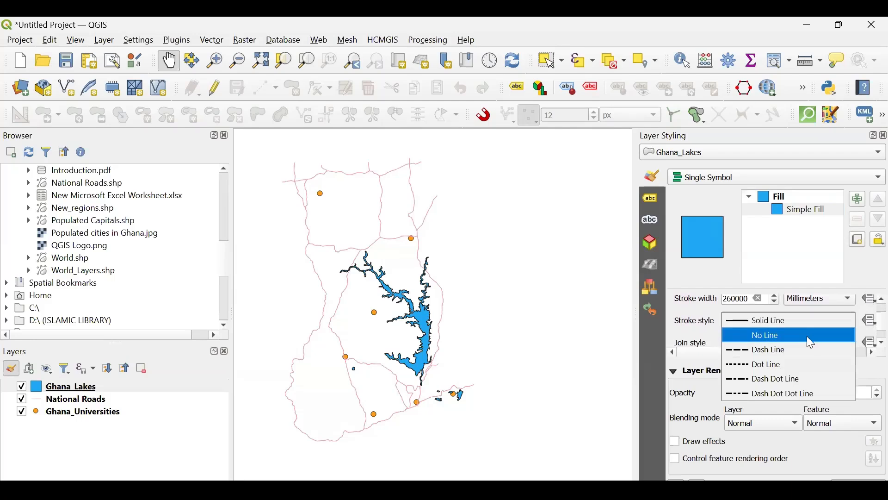
{"action": "left_click", "coordinate": [807, 337]}
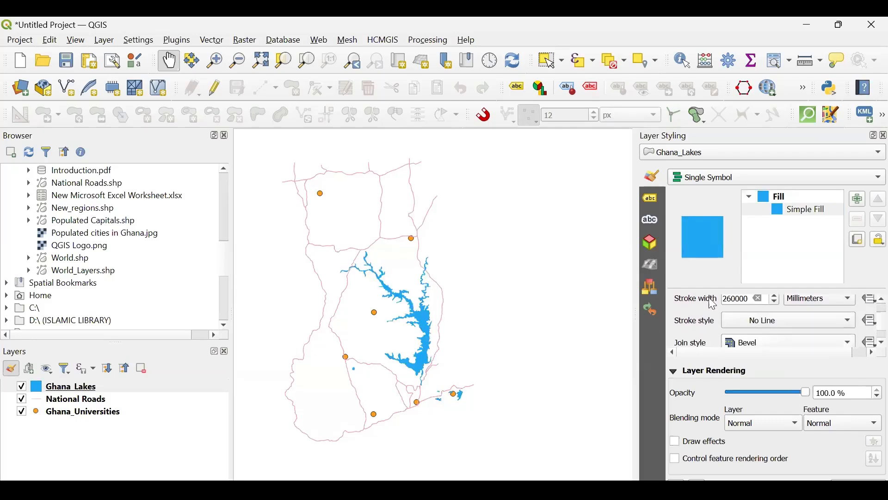
Change the line color of the National Roads layer to black
{"action": "left_click", "coordinate": [72, 403]}
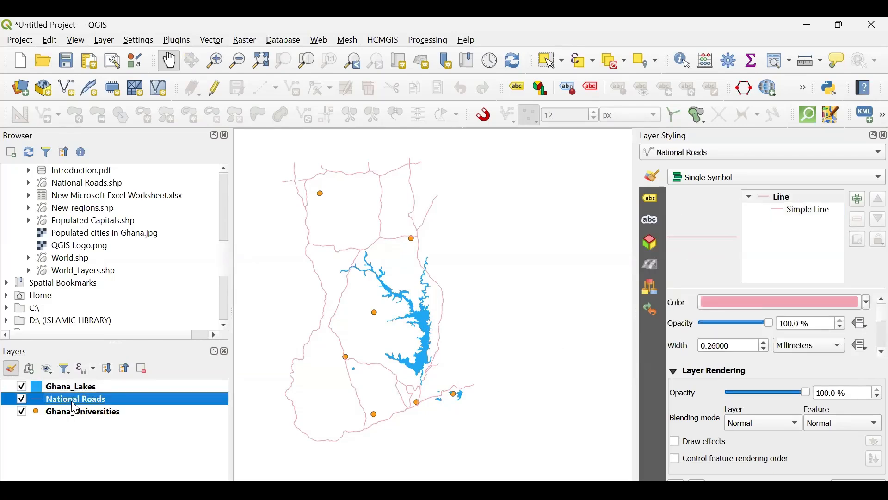
{"action": "left_click", "coordinate": [865, 303]}
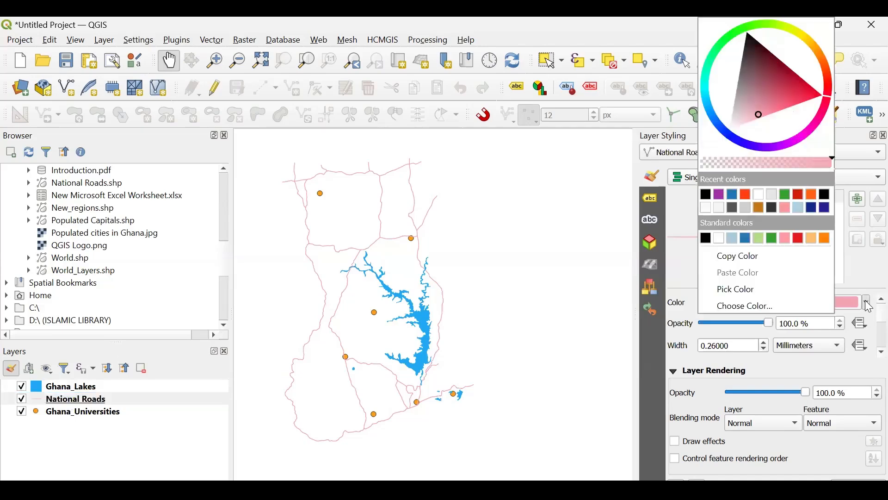
{"action": "left_click", "coordinate": [707, 239]}
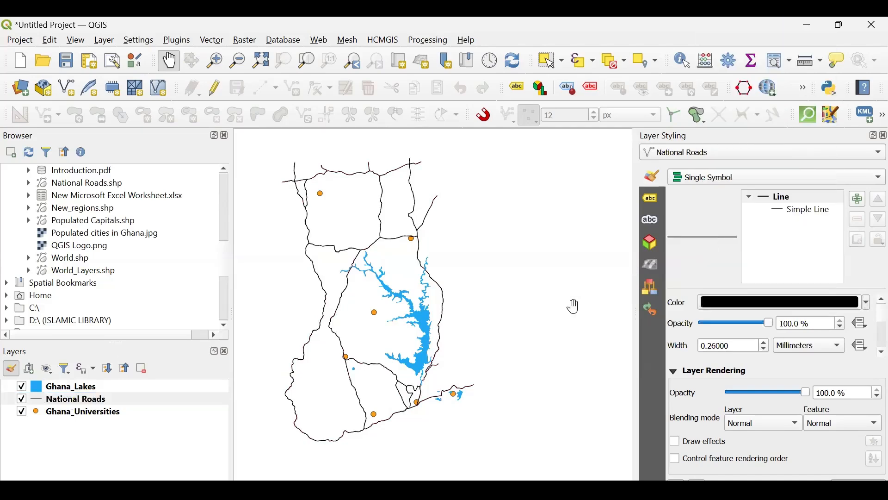
Bring up the styling of the Ghana_Universities layer and look through its favorite marker symbols
{"action": "left_click", "coordinate": [88, 412]}
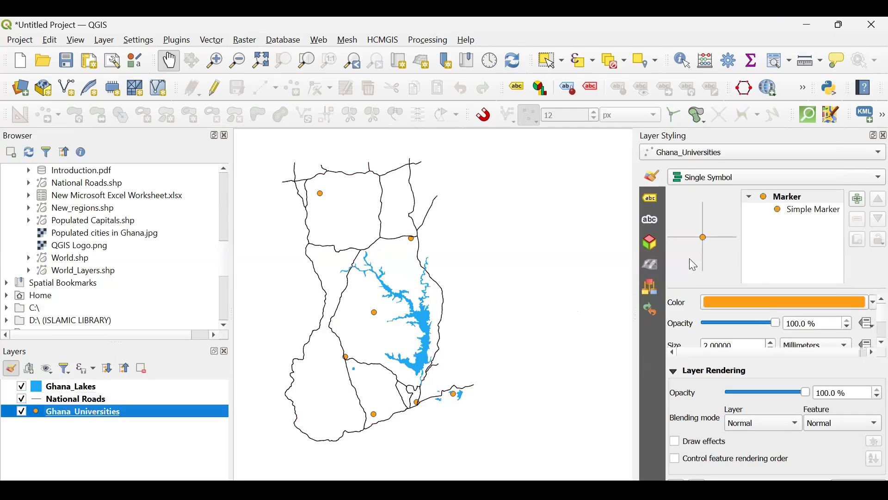
{"action": "scroll", "coordinate": [696, 321], "scroll_direction": "down", "scroll_amount": 5}
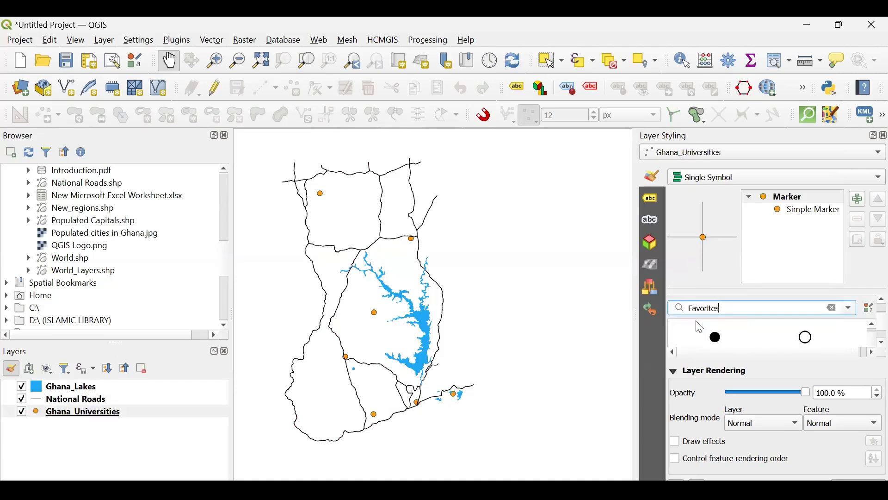
{"action": "scroll", "coordinate": [701, 329], "scroll_direction": "down", "scroll_amount": 4}
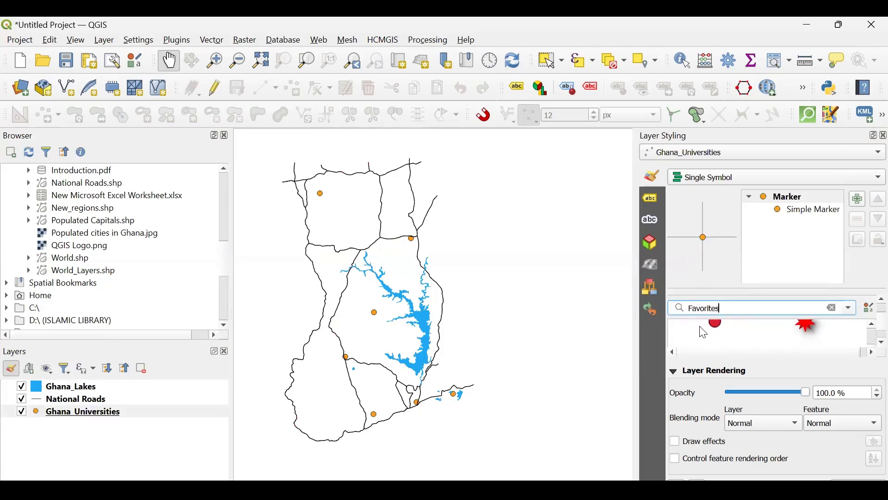
{"action": "scroll", "coordinate": [704, 333], "scroll_direction": "down", "scroll_amount": 5}
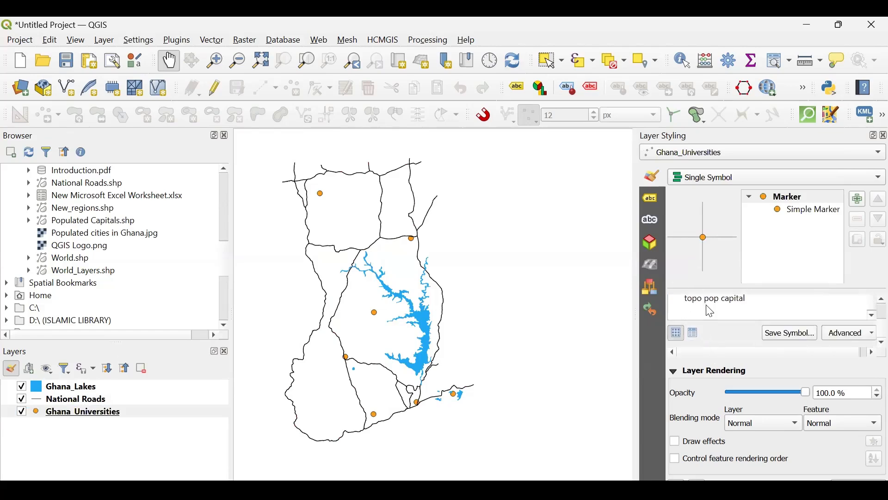
{"action": "scroll", "coordinate": [713, 317], "scroll_direction": "up", "scroll_amount": 4}
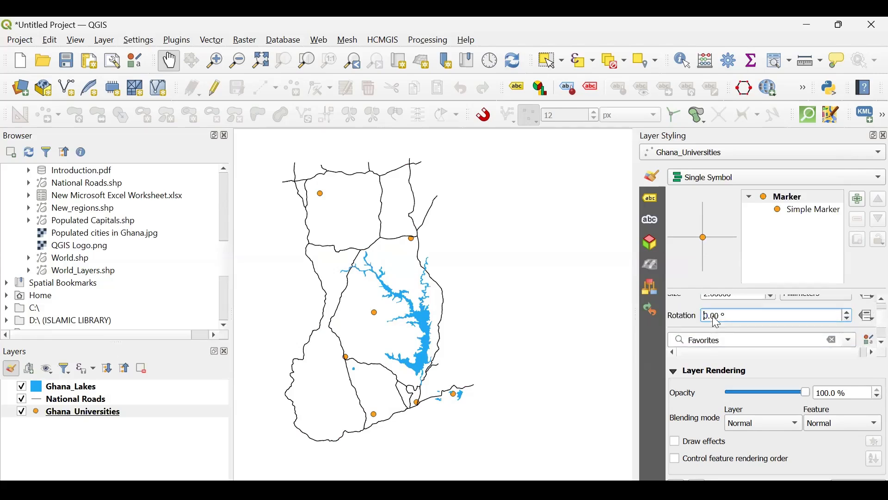
{"action": "scroll", "coordinate": [717, 323], "scroll_direction": "up", "scroll_amount": 1}
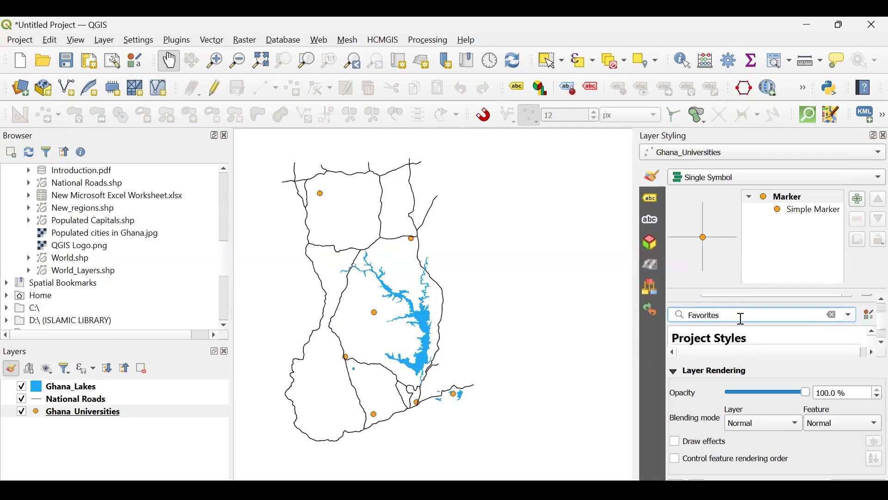
Search the marker symbols for "school" and look through the matches
{"action": "left_click_drag", "start_coordinate": [731, 316], "coordinate": [684, 318]}
{"action": "key", "text": "BackSpace"}
{"action": "type", "text": "school"}
{"action": "scroll", "coordinate": [740, 340], "scroll_direction": "down", "scroll_amount": 3}
{"action": "scroll", "coordinate": [742, 340], "scroll_direction": "up", "scroll_amount": 3}
{"action": "scroll", "coordinate": [742, 340], "scroll_direction": "down", "scroll_amount": 3}
{"action": "scroll", "coordinate": [742, 340], "scroll_direction": "up", "scroll_amount": 2}
{"action": "scroll", "coordinate": [740, 337], "scroll_direction": "down", "scroll_amount": 3}
{"action": "scroll", "coordinate": [737, 333], "scroll_direction": "up", "scroll_amount": 5}
Search the marker symbols for "education" instead and look through the matches
{"action": "left_click_drag", "start_coordinate": [718, 329], "coordinate": [680, 330]}
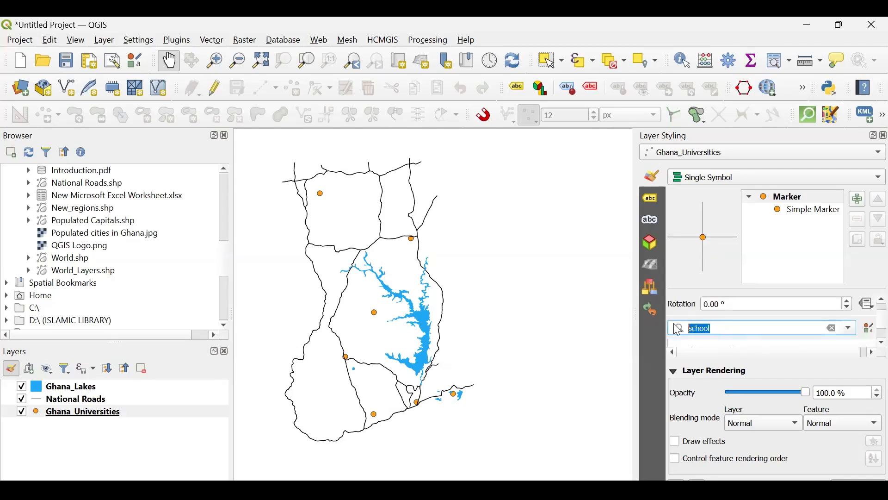
{"action": "type", "text": "education"}
{"action": "scroll", "coordinate": [753, 347], "scroll_direction": "down", "scroll_amount": 3}
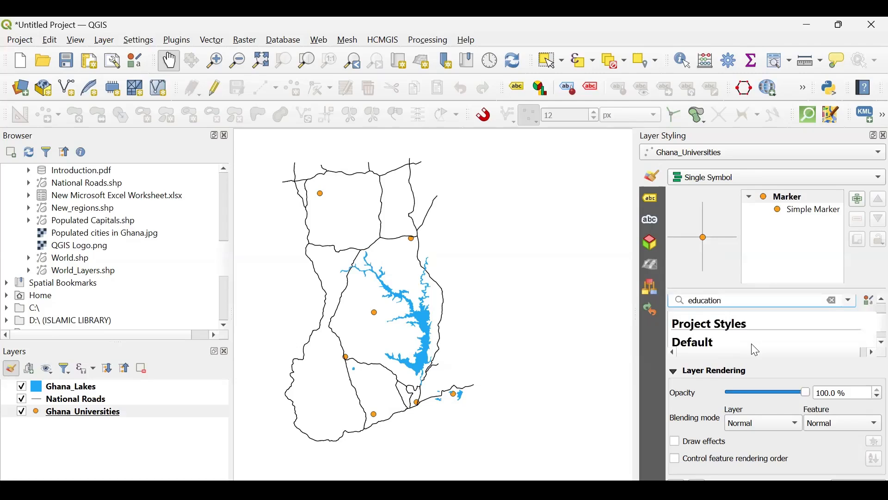
{"action": "scroll", "coordinate": [758, 351], "scroll_direction": "up", "scroll_amount": 1}
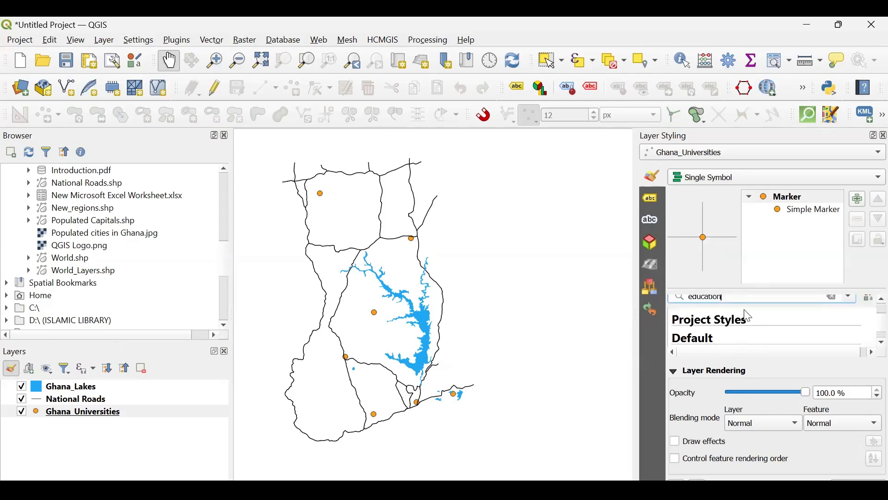
{"action": "scroll", "coordinate": [739, 332], "scroll_direction": "up", "scroll_amount": 1}
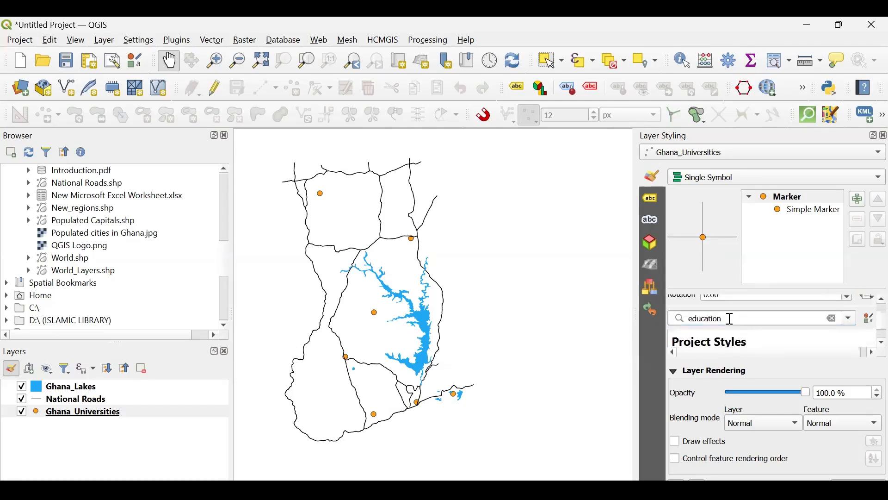
Clear the symbol filter and check the available symbol groups
{"action": "double_click", "coordinate": [696, 319]}
{"action": "key", "text": "BackSpace"}
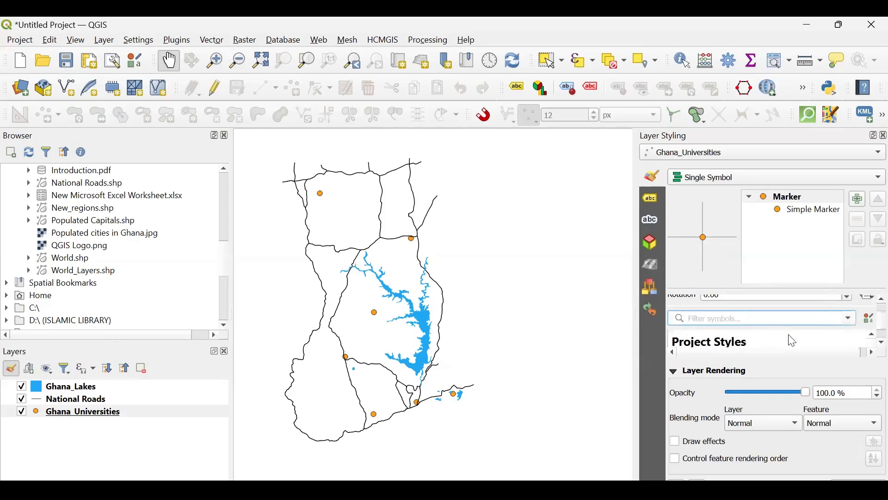
{"action": "left_click", "coordinate": [853, 320]}
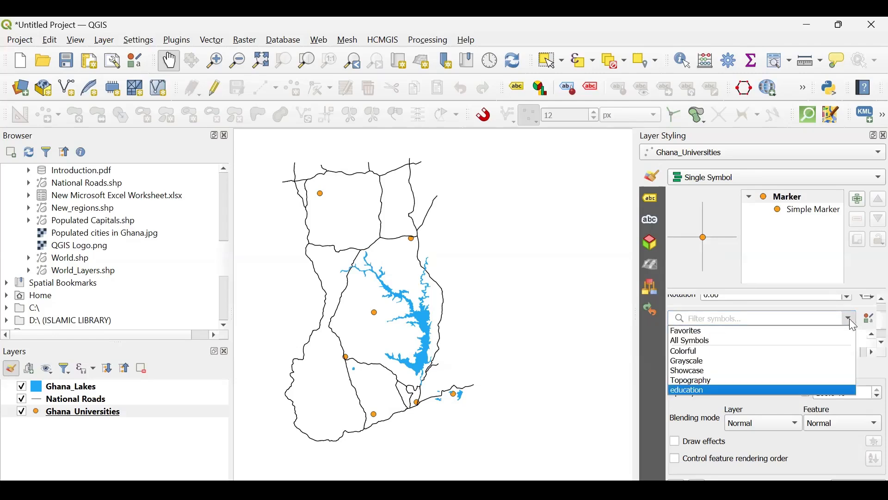
{"action": "left_click", "coordinate": [865, 319]}
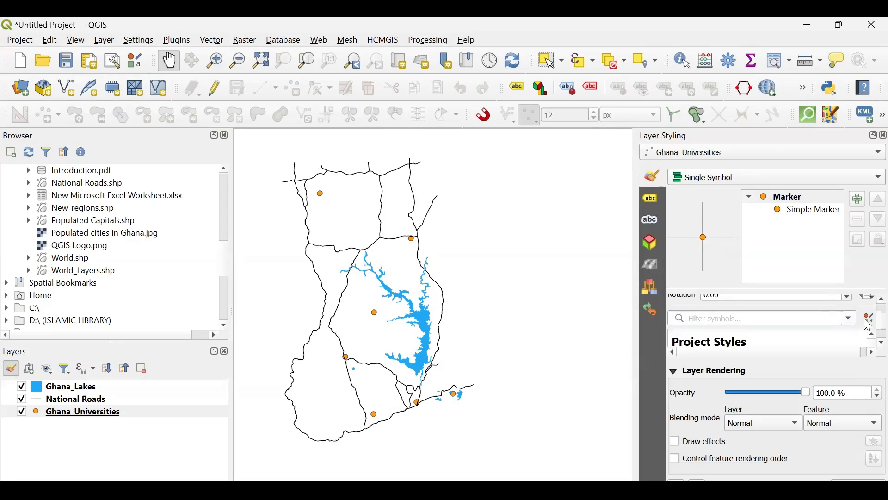
Browse all the default symbols in the Style Manager, then close it
{"action": "left_click", "coordinate": [870, 322]}
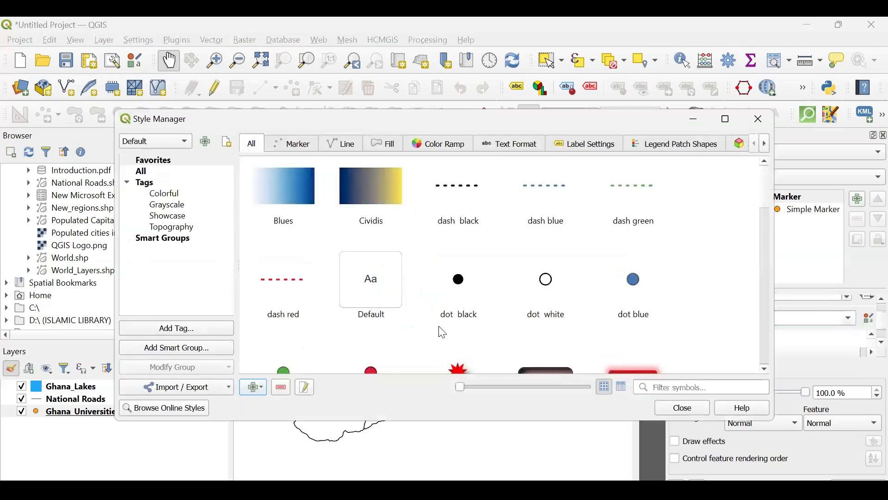
{"action": "scroll", "coordinate": [442, 331], "scroll_direction": "down", "scroll_amount": 15}
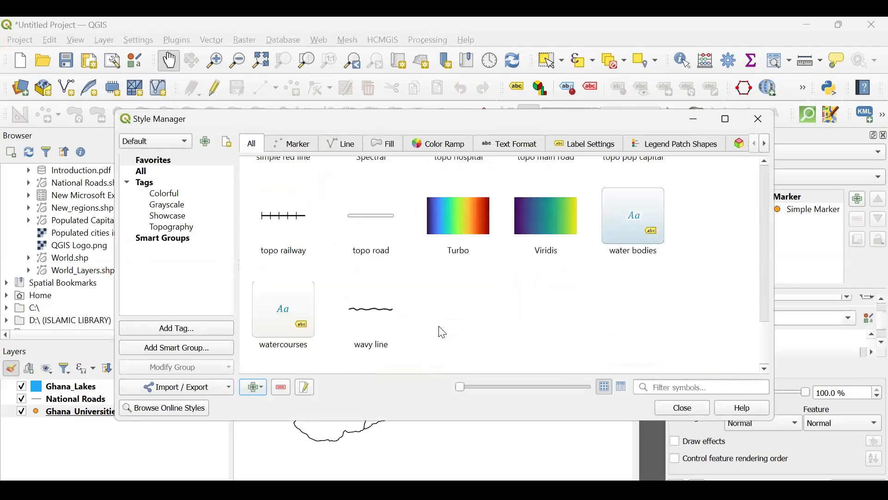
{"action": "scroll", "coordinate": [442, 332], "scroll_direction": "up", "scroll_amount": 15}
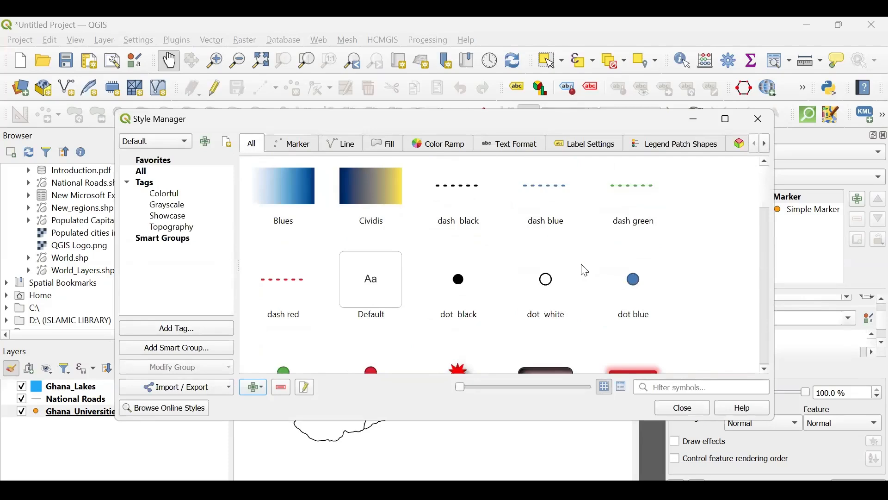
{"action": "scroll", "coordinate": [584, 270], "scroll_direction": "down", "scroll_amount": 4}
{"action": "scroll", "coordinate": [585, 271], "scroll_direction": "up", "scroll_amount": 4}
{"action": "left_click", "coordinate": [661, 120]}
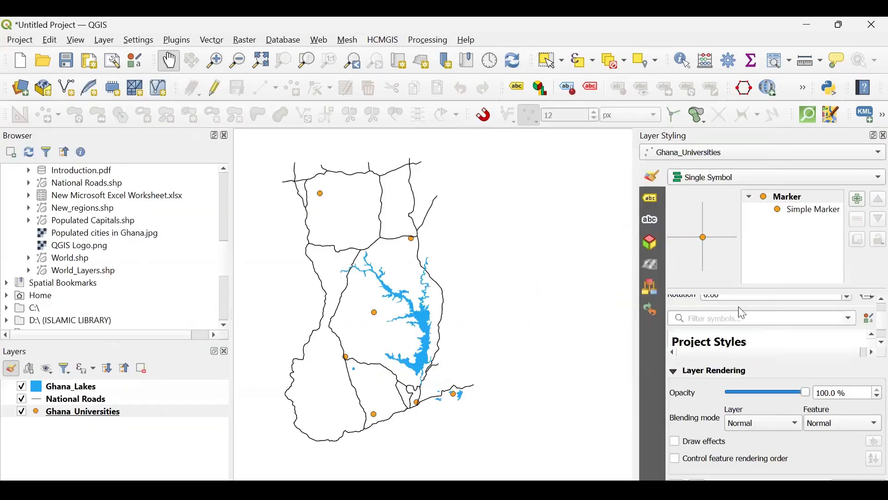
Apply the red starburst marker from Favorites to the Ghana_Universities layer and close the layer styling
{"action": "left_click", "coordinate": [786, 318]}
{"action": "type", "text": "Favorites"}
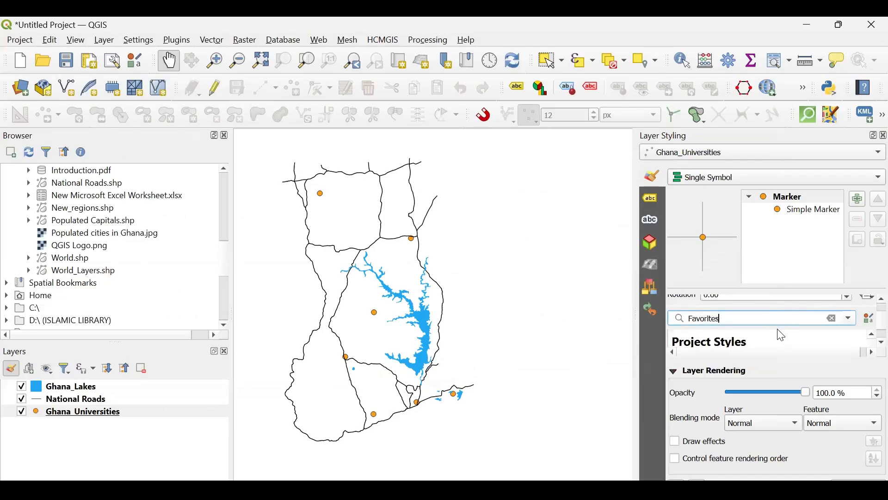
{"action": "scroll", "coordinate": [779, 342], "scroll_direction": "down", "scroll_amount": 3}
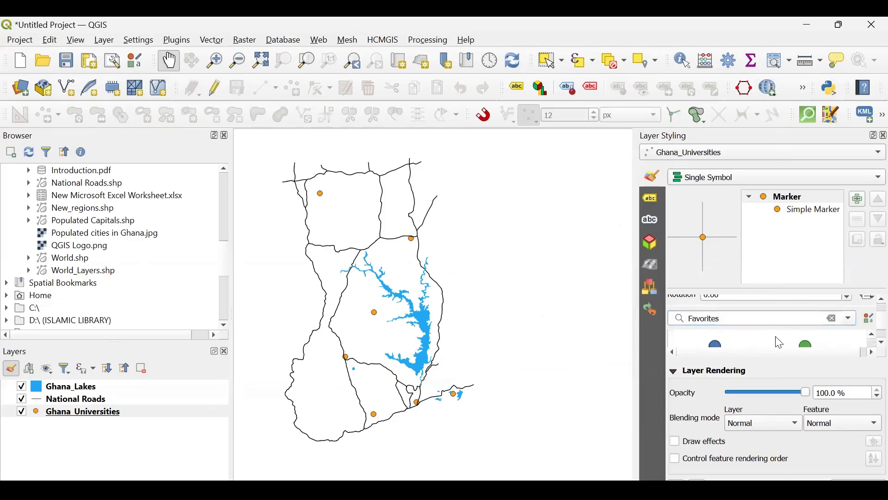
{"action": "scroll", "coordinate": [779, 342], "scroll_direction": "down", "scroll_amount": 2}
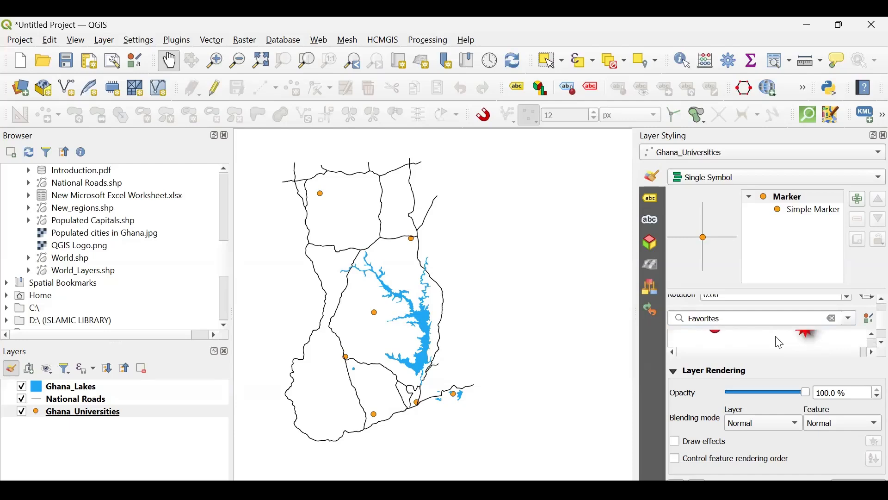
{"action": "left_click", "coordinate": [804, 342]}
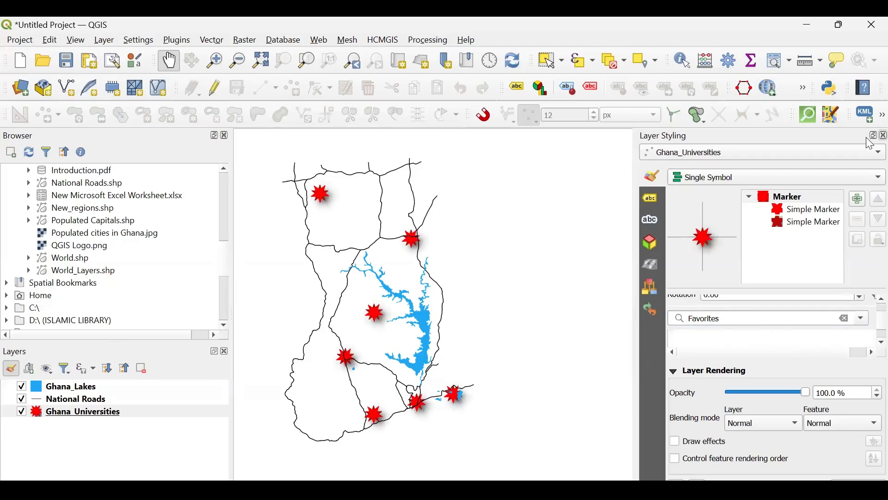
{"action": "left_click", "coordinate": [885, 136]}
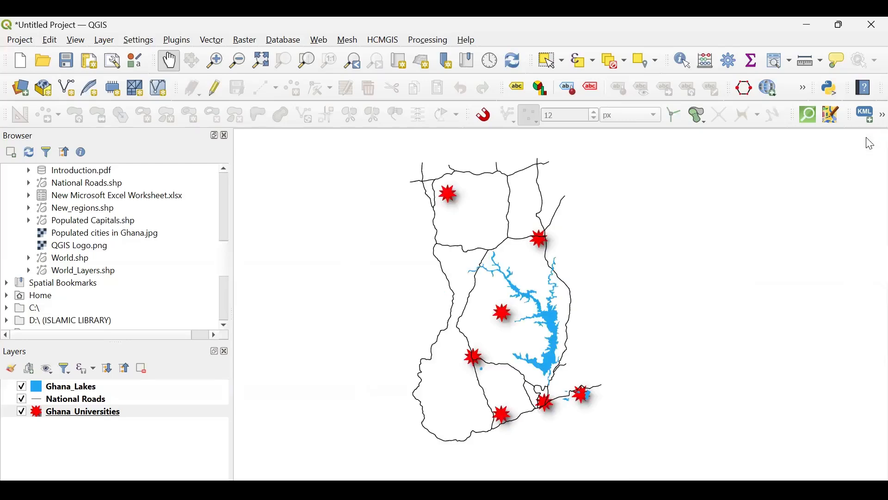
Add the New_regions.shp layer from the training data folder to the map
{"action": "left_click_drag", "start_coordinate": [423, 260], "coordinate": [438, 260]}
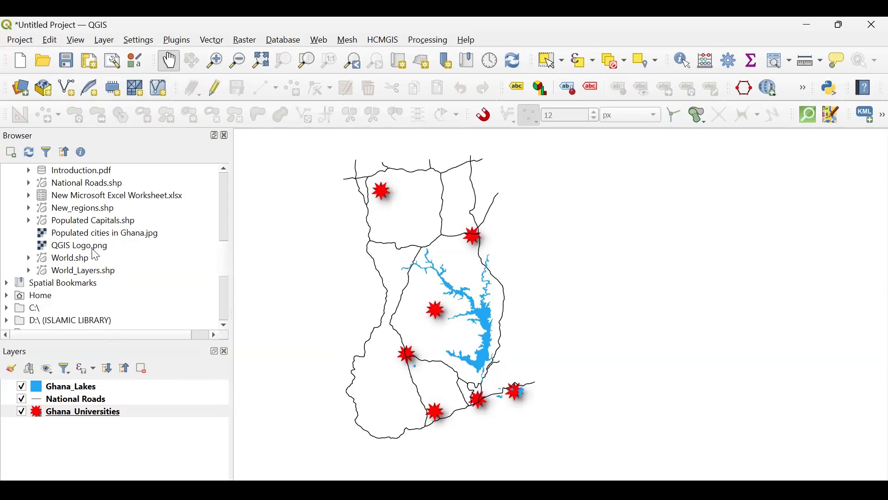
{"action": "scroll", "coordinate": [96, 255], "scroll_direction": "up", "scroll_amount": 1}
{"action": "scroll", "coordinate": [96, 255], "scroll_direction": "up", "scroll_amount": 2}
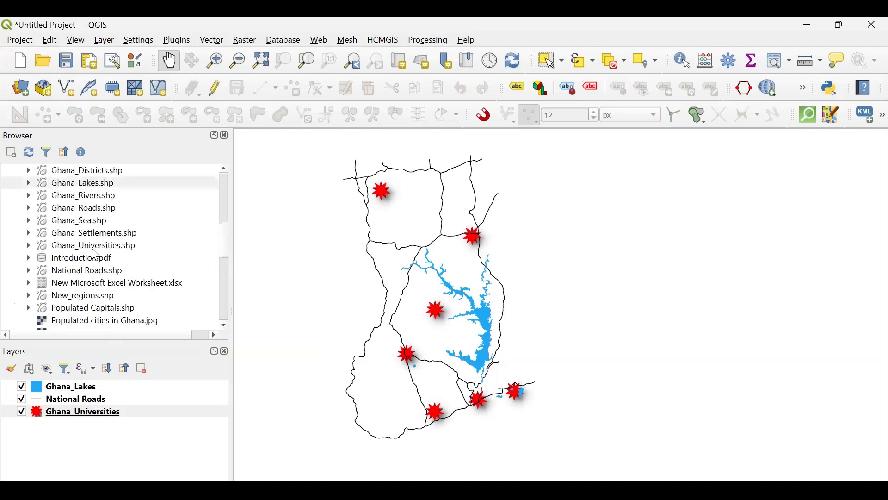
{"action": "scroll", "coordinate": [100, 246], "scroll_direction": "up", "scroll_amount": 1}
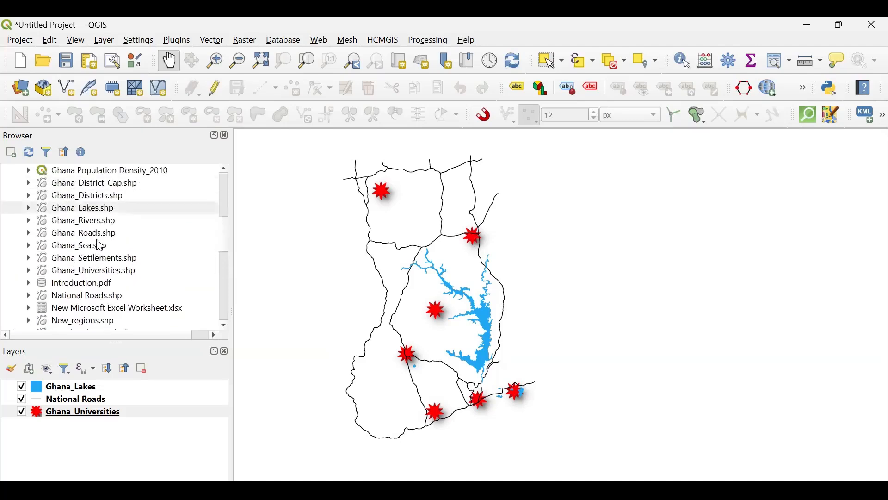
{"action": "scroll", "coordinate": [94, 202], "scroll_direction": "up", "scroll_amount": 1}
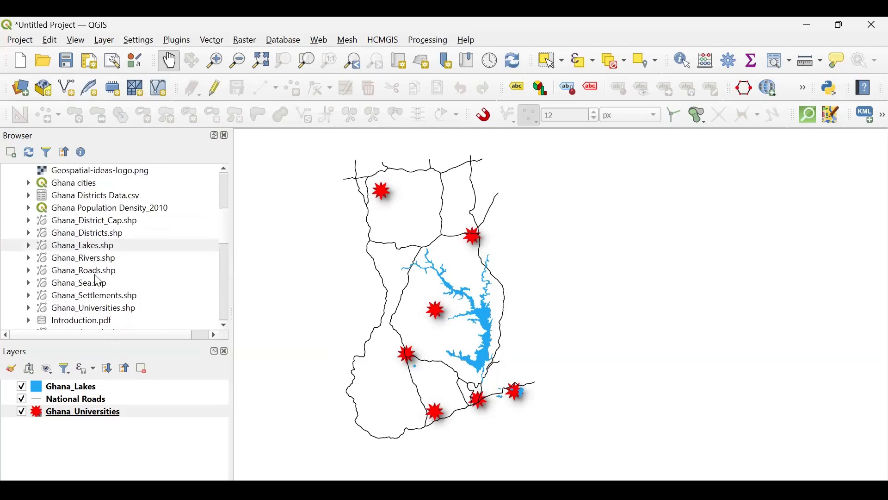
{"action": "scroll", "coordinate": [97, 282], "scroll_direction": "up", "scroll_amount": 3}
{"action": "scroll", "coordinate": [95, 282], "scroll_direction": "down", "scroll_amount": 4}
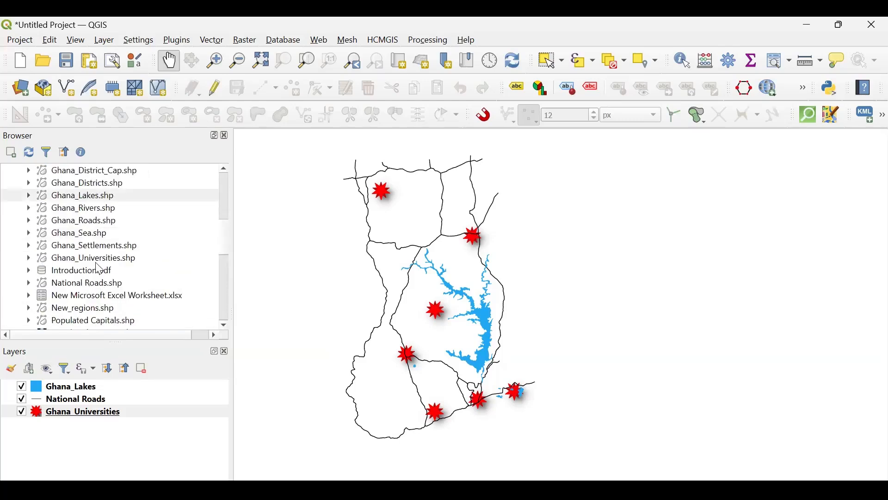
{"action": "left_click", "coordinate": [82, 309]}
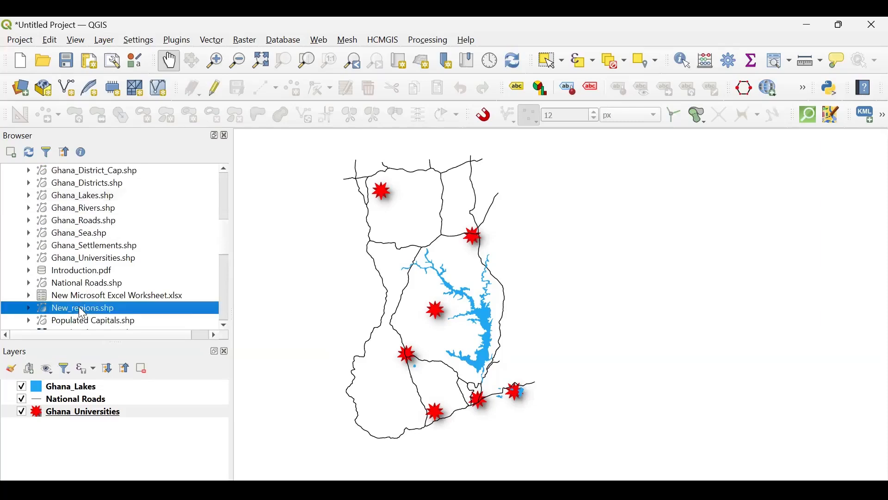
{"action": "left_click_drag", "start_coordinate": [81, 309], "coordinate": [352, 388]}
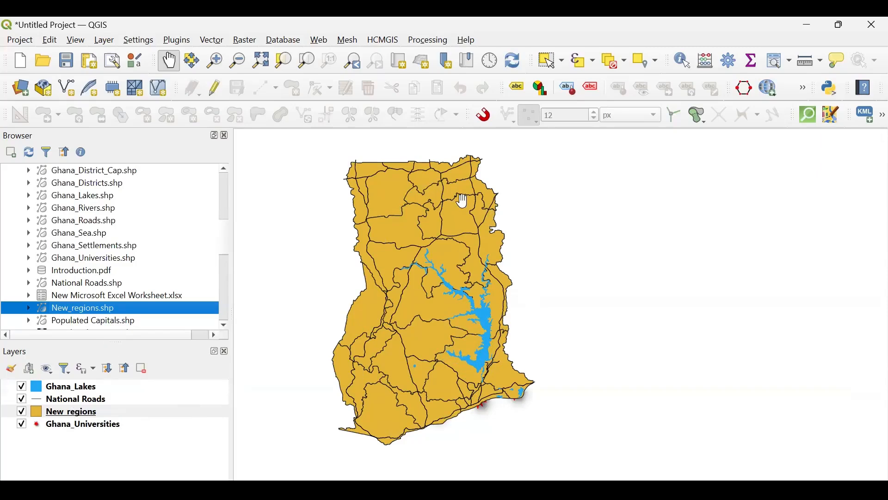
Apply the "outline red" fill symbol from Favorites to the New_regions layer
{"action": "left_click", "coordinate": [77, 413]}
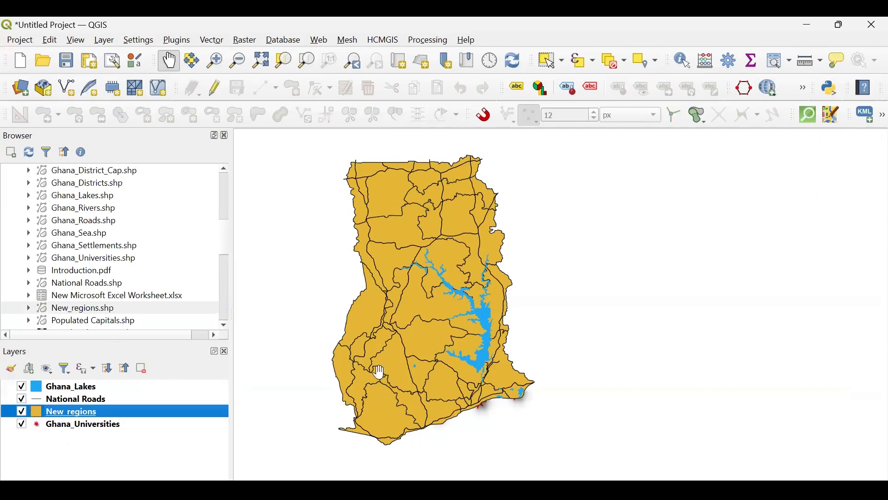
{"action": "left_click", "coordinate": [11, 369]}
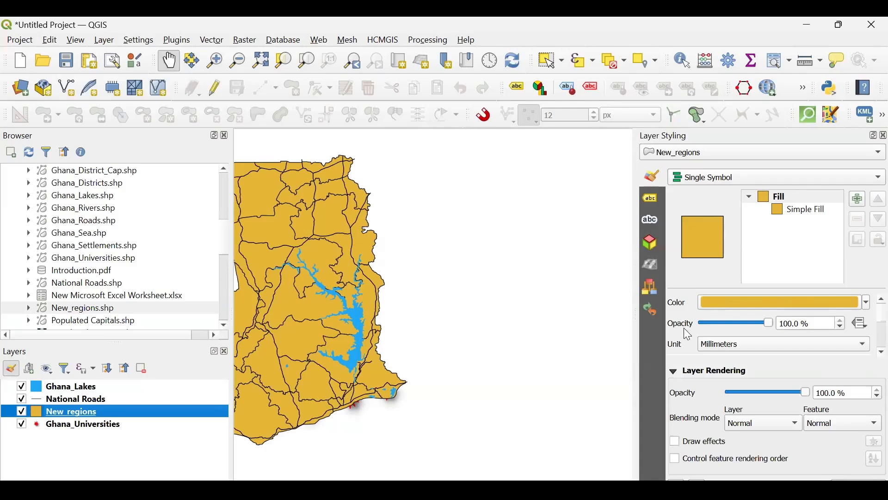
{"action": "scroll", "coordinate": [687, 330], "scroll_direction": "down", "scroll_amount": 3}
{"action": "scroll", "coordinate": [689, 337], "scroll_direction": "down", "scroll_amount": 4}
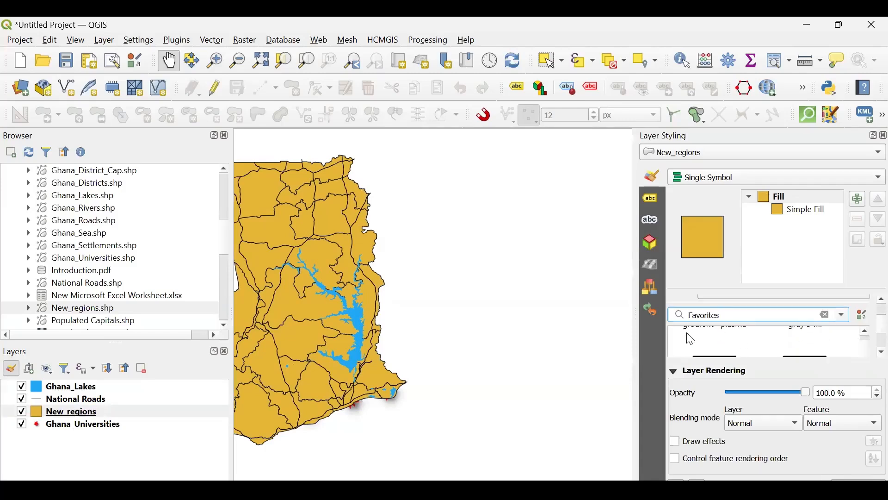
{"action": "scroll", "coordinate": [694, 340], "scroll_direction": "down", "scroll_amount": 4}
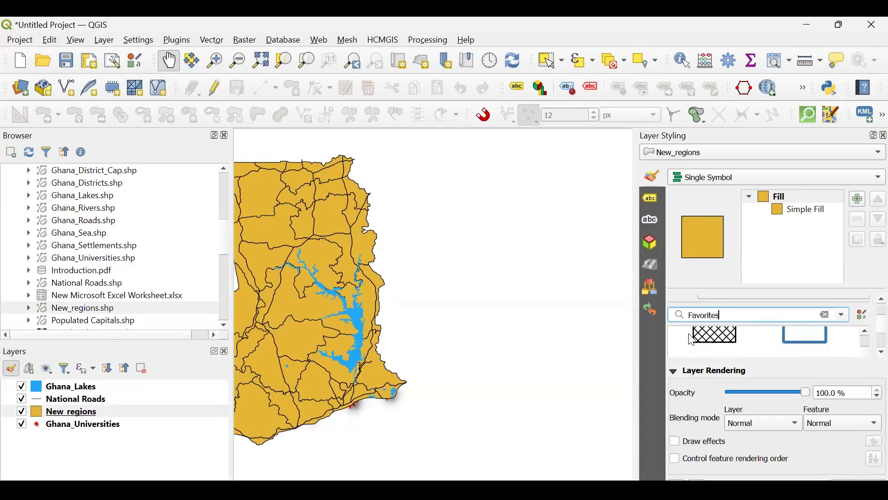
{"action": "scroll", "coordinate": [693, 340], "scroll_direction": "down", "scroll_amount": 2}
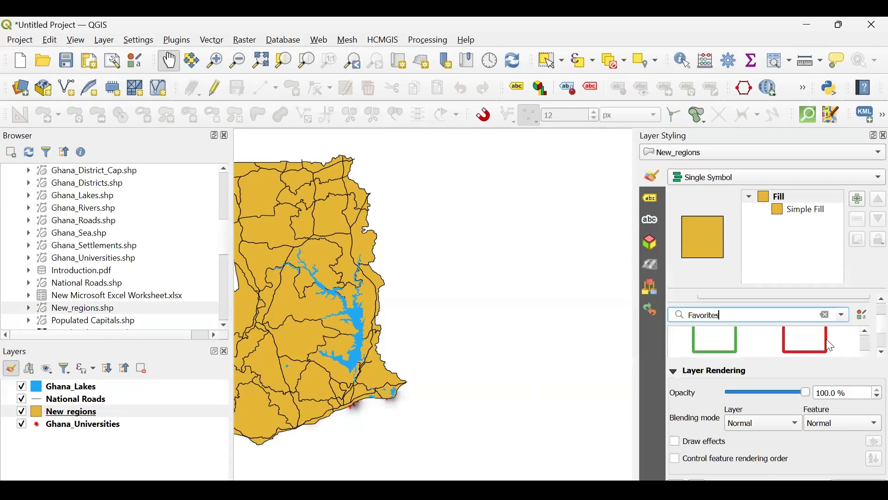
{"action": "scroll", "coordinate": [764, 347], "scroll_direction": "down", "scroll_amount": 1}
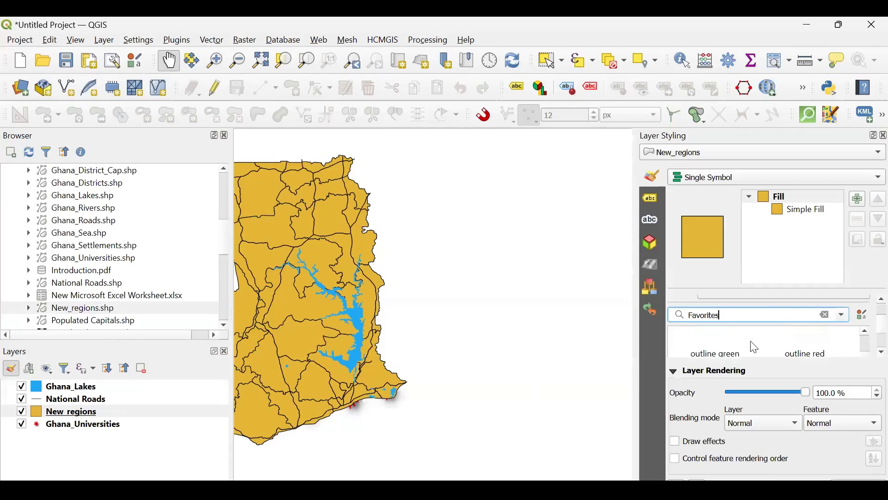
{"action": "scroll", "coordinate": [770, 348], "scroll_direction": "up", "scroll_amount": 1}
{"action": "left_click", "coordinate": [790, 340]}
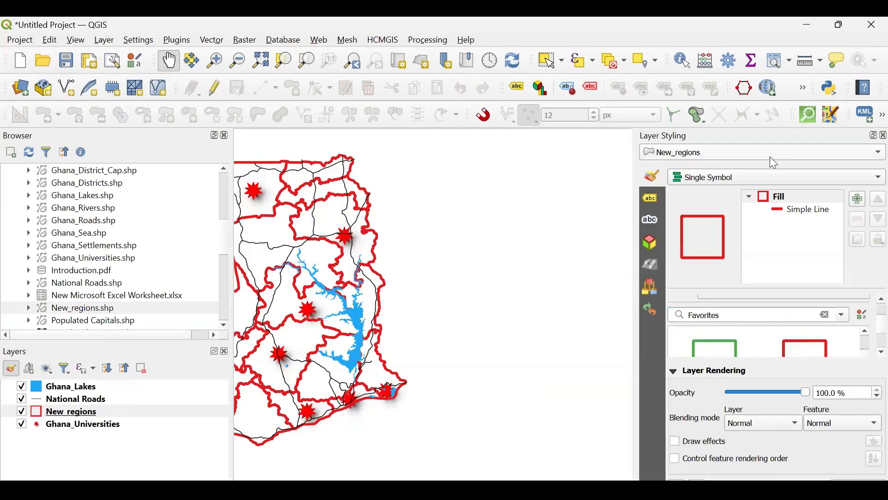
Set the stroke width of the New_regions outline's Simple Line to 0.1 millimeters and close the layer styling
{"action": "left_click_drag", "start_coordinate": [356, 301], "coordinate": [488, 315]}
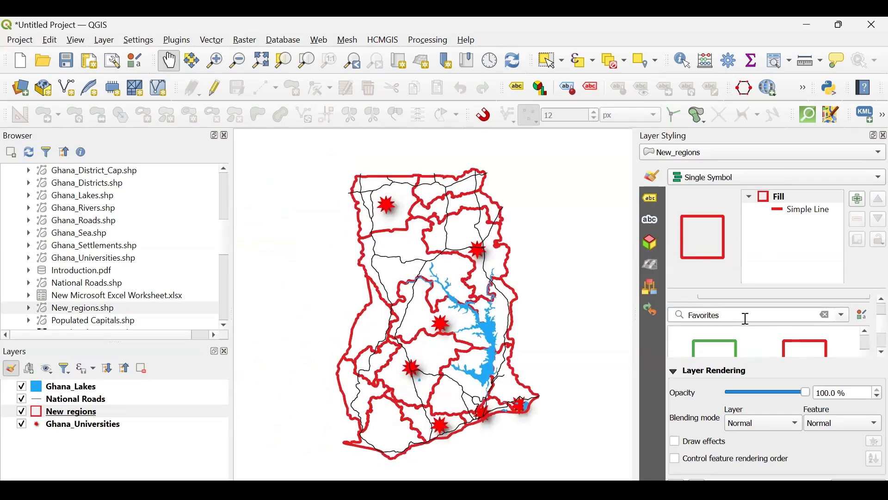
{"action": "left_click", "coordinate": [798, 210]}
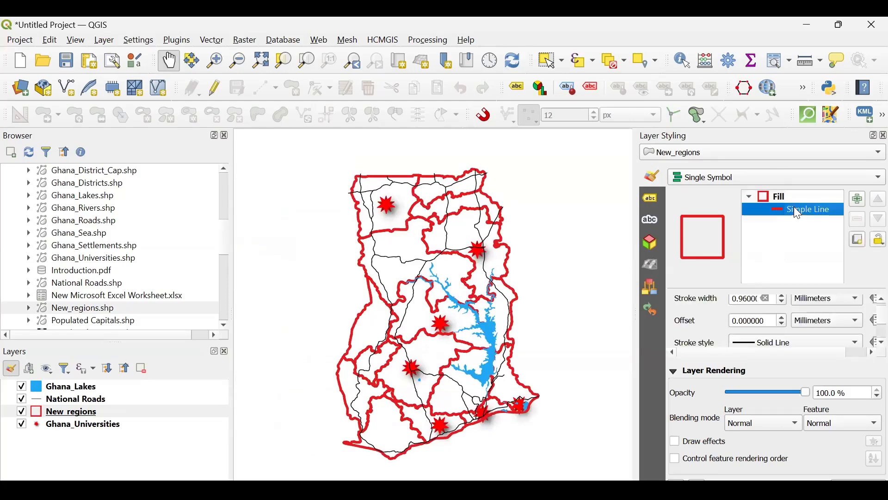
{"action": "scroll", "coordinate": [706, 320], "scroll_direction": "up", "scroll_amount": 2}
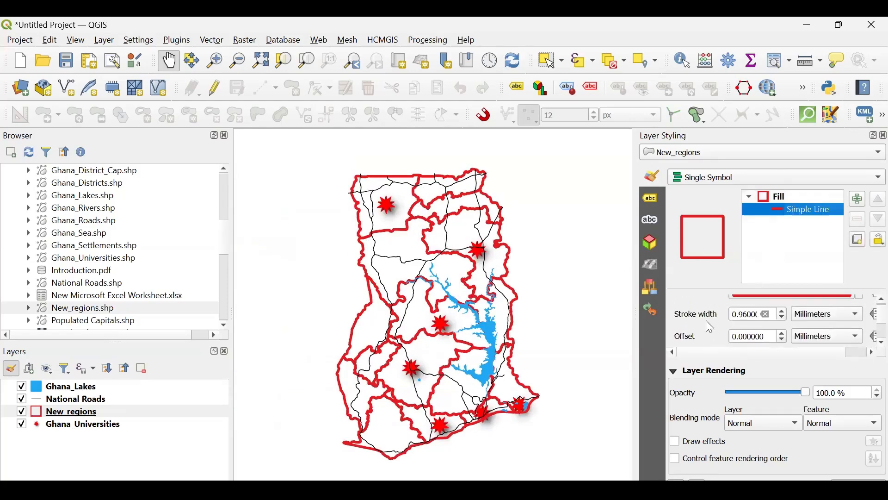
{"action": "scroll", "coordinate": [706, 320], "scroll_direction": "down", "scroll_amount": 1}
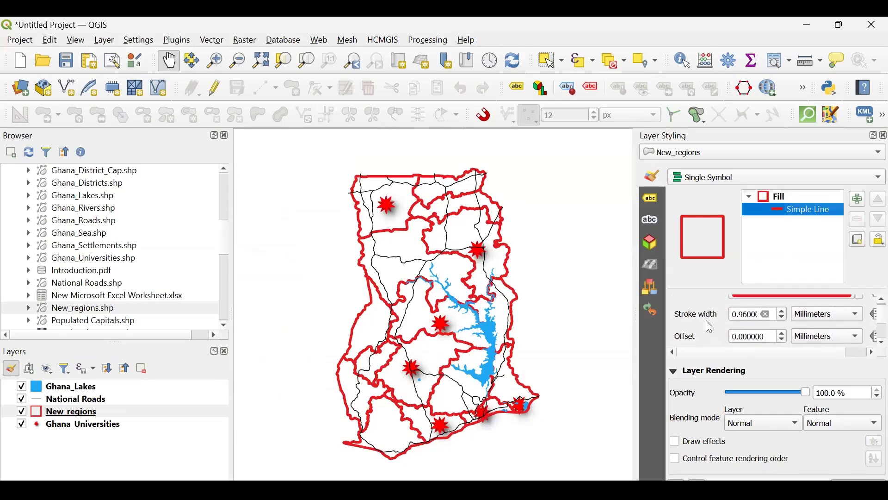
{"action": "left_click", "coordinate": [755, 316]}
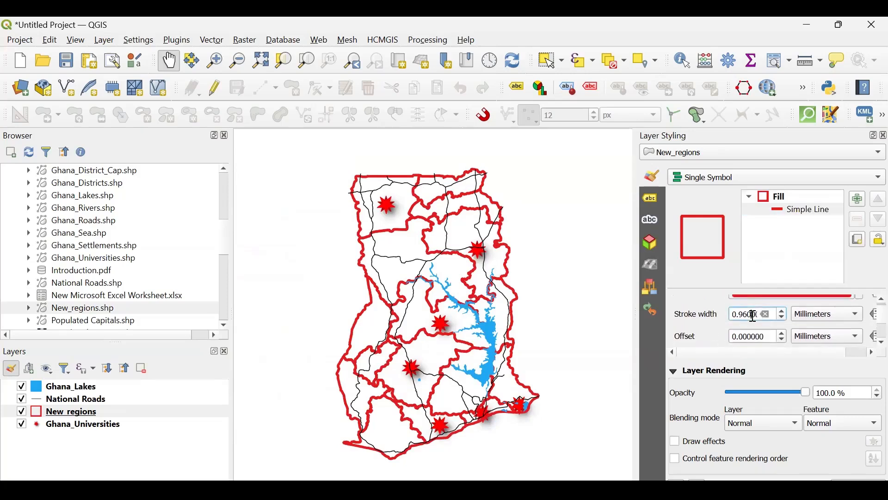
{"action": "key", "text": "BackSpace"}
{"action": "key", "text": "BackSpace"}
{"action": "key", "text": "BackSpace"}
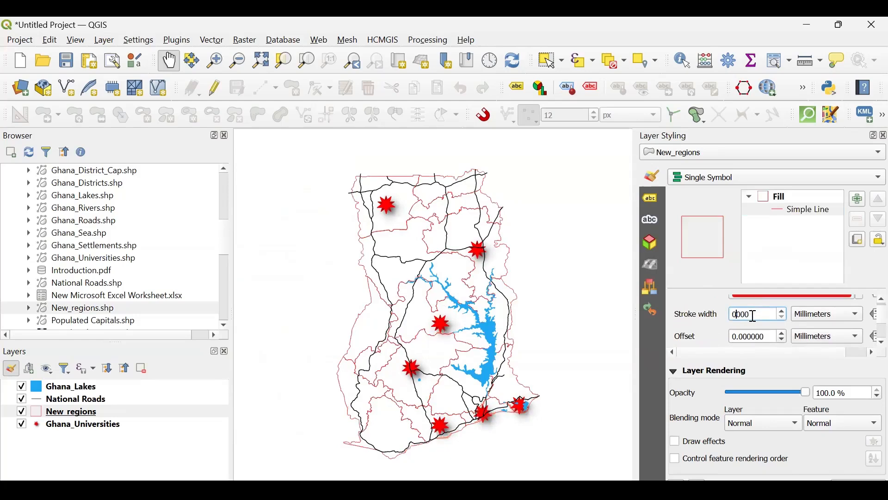
{"action": "double_click", "coordinate": [730, 315]}
{"action": "type", "text": "0.1"}
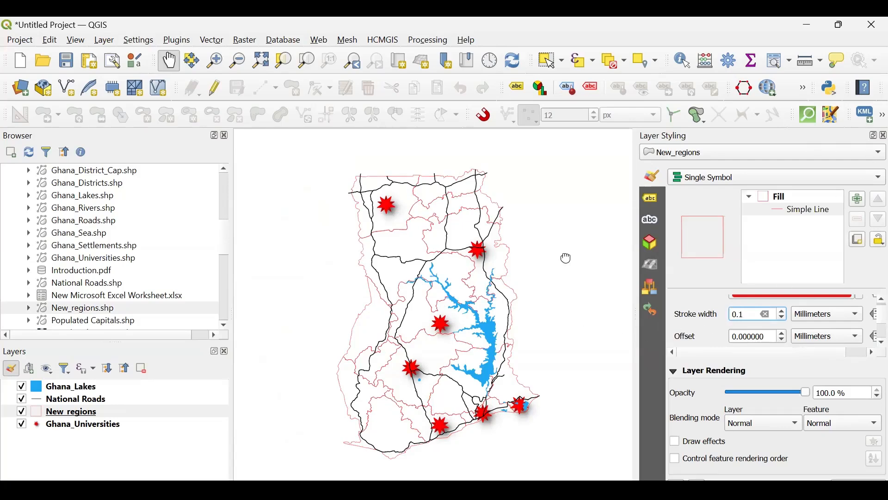
{"action": "left_click_drag", "start_coordinate": [565, 258], "coordinate": [431, 313]}
{"action": "left_click_drag", "start_coordinate": [323, 337], "coordinate": [468, 277]}
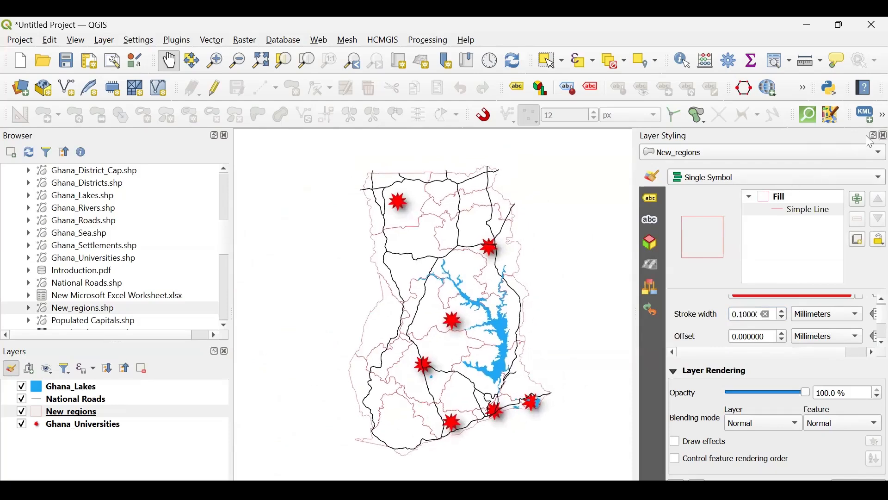
{"action": "left_click", "coordinate": [883, 135]}
{"action": "left_click_drag", "start_coordinate": [589, 308], "coordinate": [480, 294]}
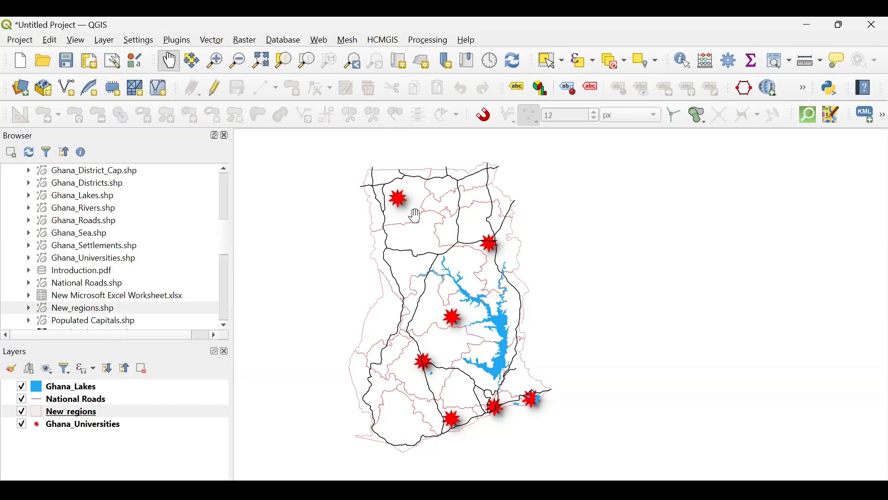
Show labels for the Ghana_Universities layer on the map
{"action": "left_click", "coordinate": [85, 427]}
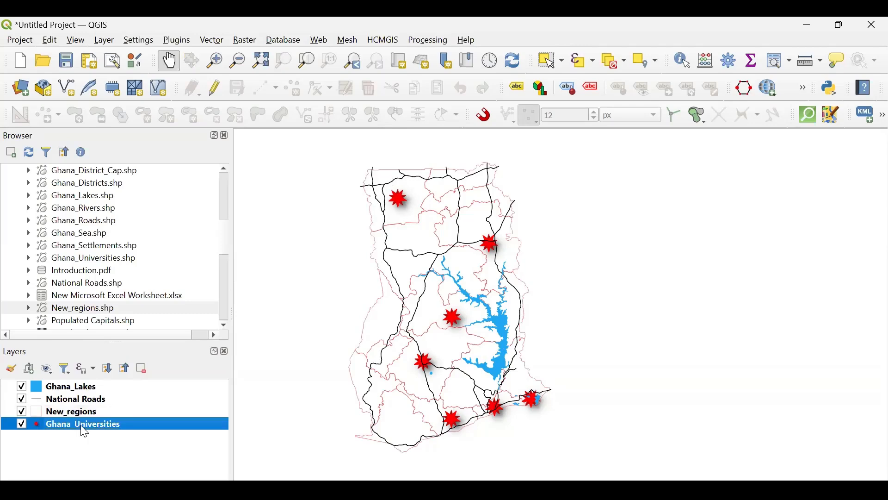
{"action": "right_click", "coordinate": [83, 426]}
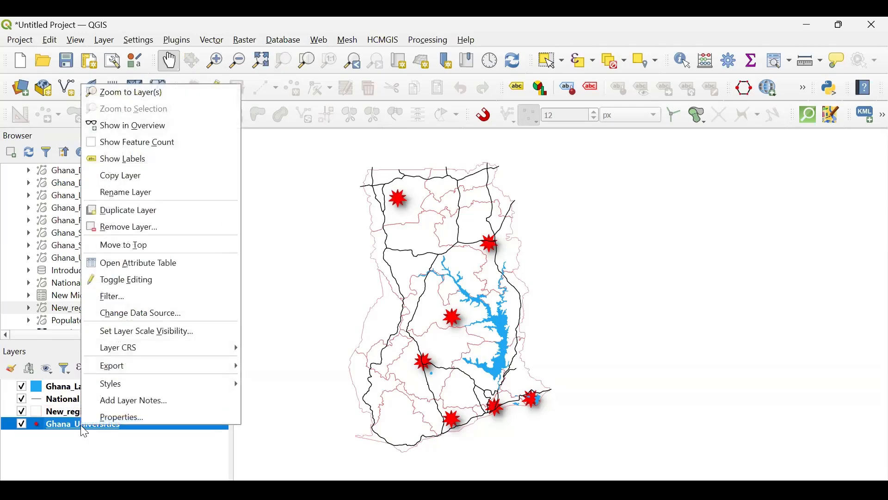
{"action": "left_click", "coordinate": [135, 167]}
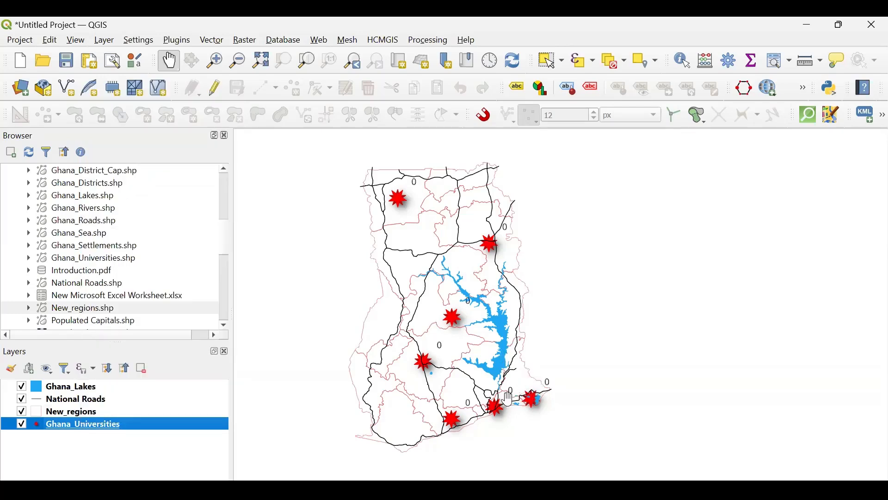
Check the fields in the Ghana_Universities attribute table, then close it
{"action": "right_click", "coordinate": [108, 433]}
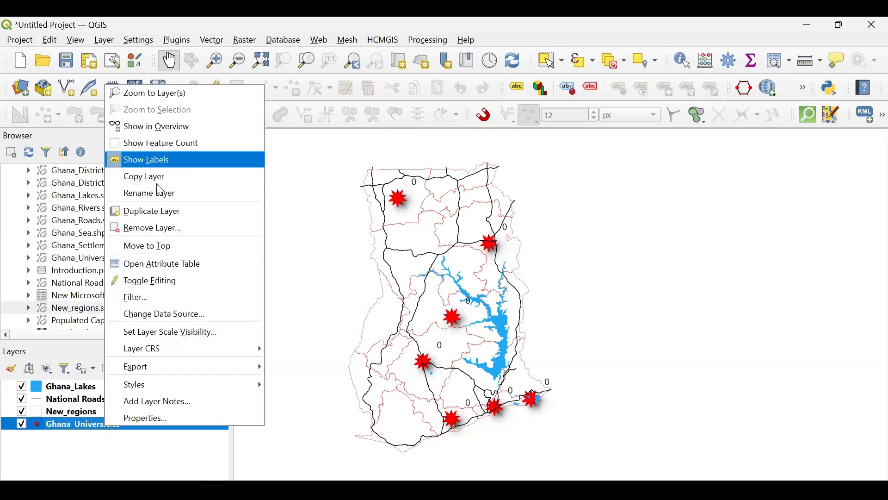
{"action": "left_click", "coordinate": [141, 265]}
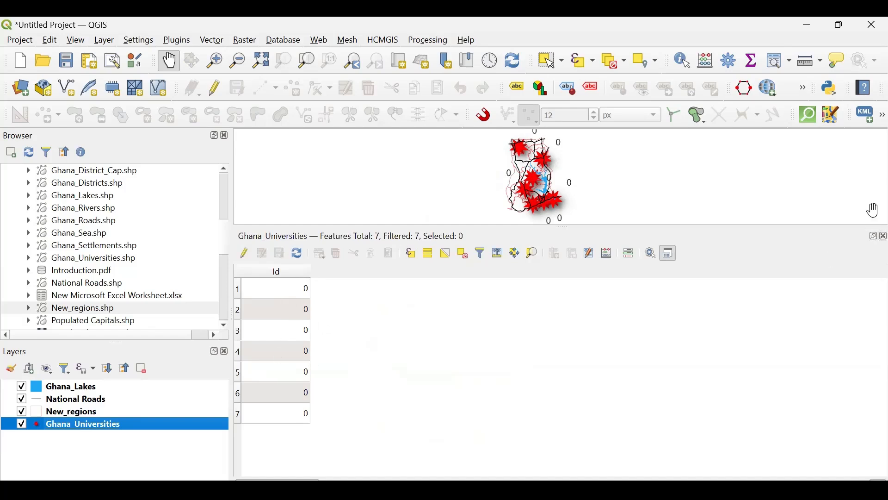
{"action": "left_click", "coordinate": [884, 236]}
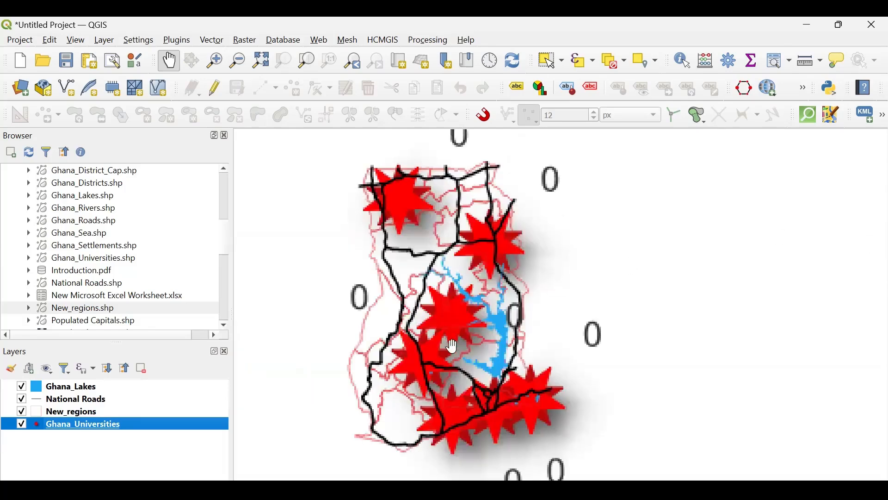
Turn off the labels of the Ghana_Universities layer
{"action": "right_click", "coordinate": [92, 419]}
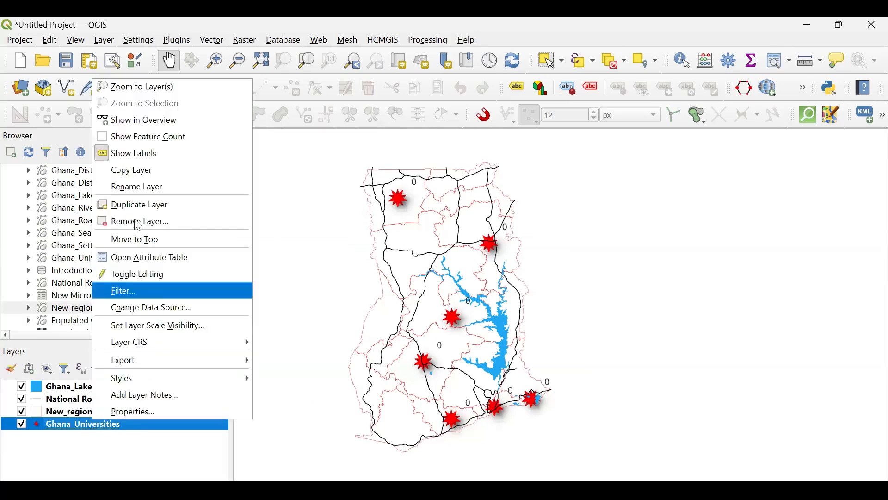
{"action": "left_click", "coordinate": [139, 163]}
{"action": "left_click_drag", "start_coordinate": [456, 288], "coordinate": [481, 269]}
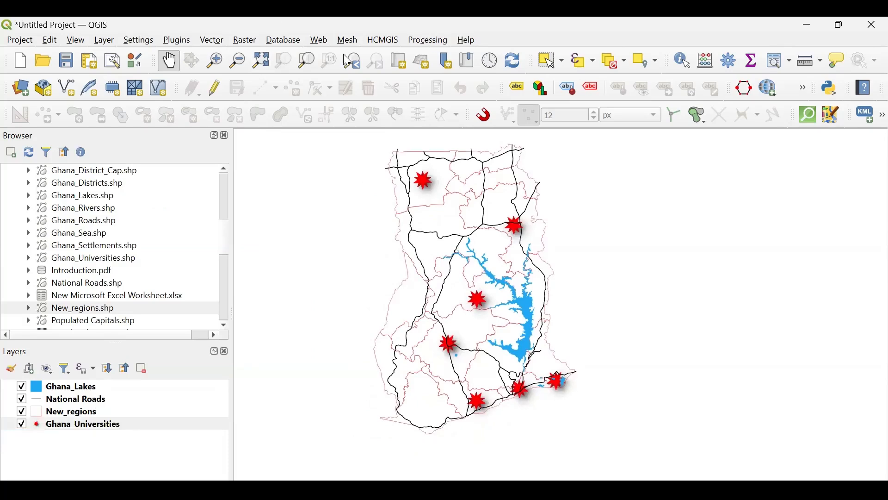
{"action": "left_click", "coordinate": [211, 43]}
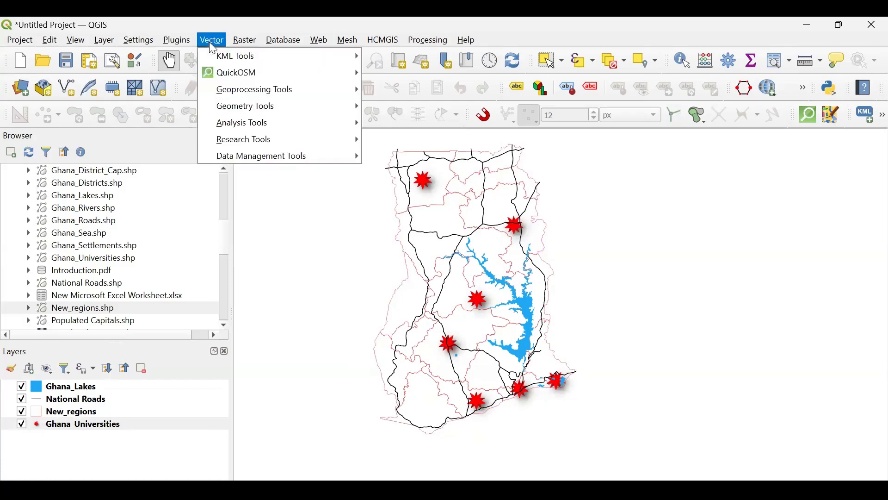
{"action": "mouse_move", "coordinate": [218, 90]}
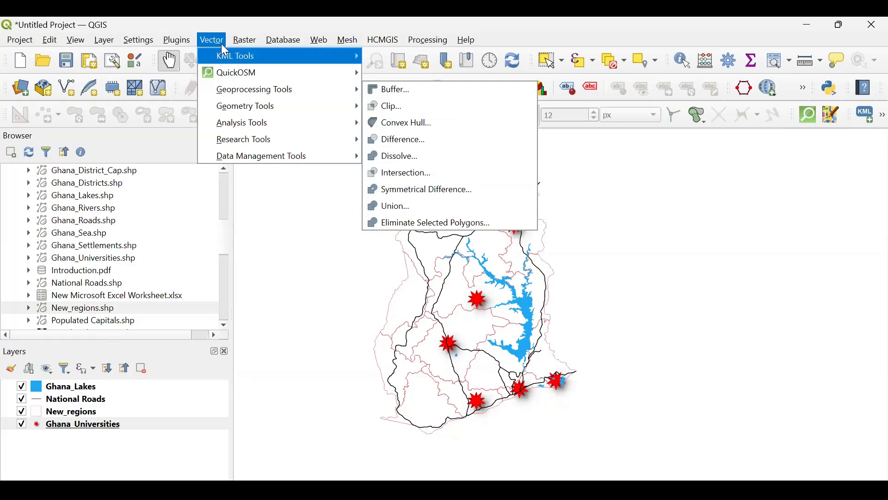
{"action": "left_click_drag", "start_coordinate": [511, 296], "coordinate": [518, 325]}
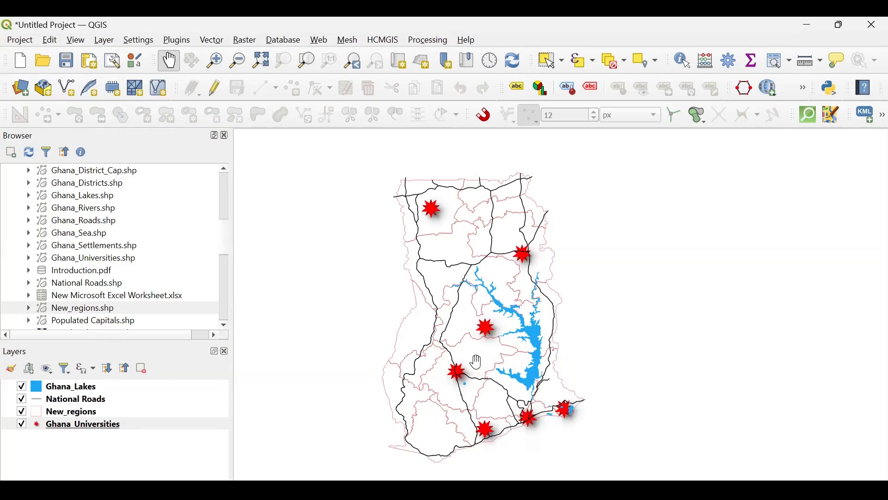
{"action": "mouse_move", "coordinate": [477, 362]}
{"action": "left_mouse_down"}
{"action": "mouse_move", "coordinate": [490, 357]}
{"action": "mouse_move", "coordinate": [468, 358]}
{"action": "left_mouse_up"}
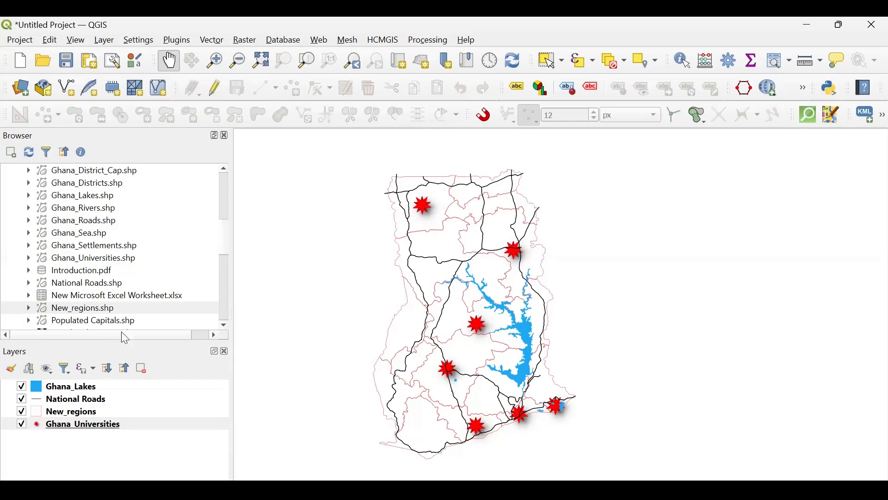
Open the Buffer geoprocessing tool and choose Ghana_Universities as the input layer
{"action": "left_click", "coordinate": [72, 427]}
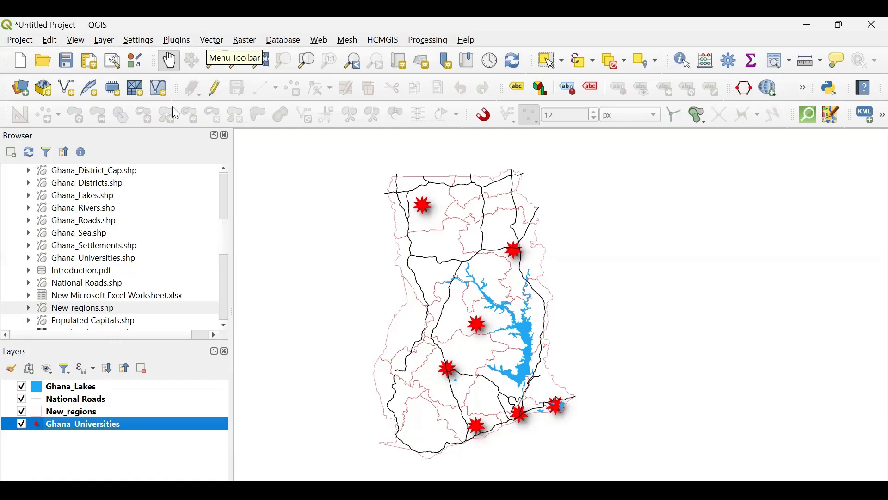
{"action": "left_click", "coordinate": [216, 41]}
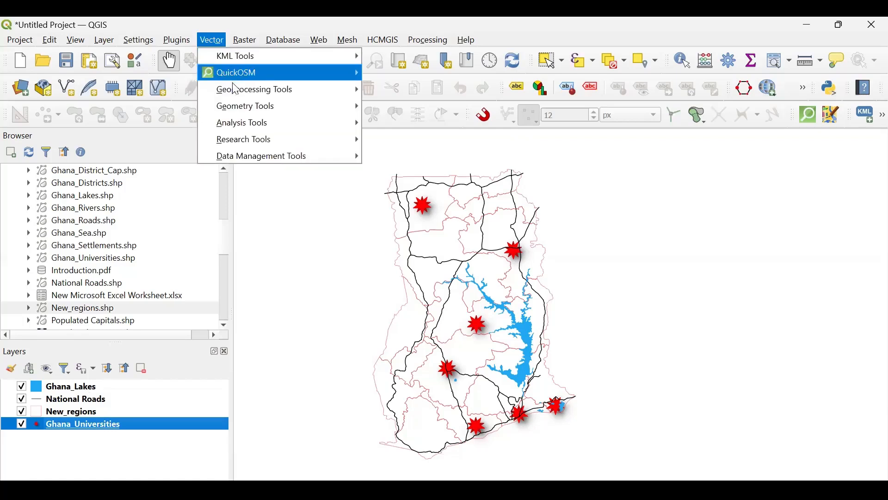
{"action": "mouse_move", "coordinate": [272, 88]}
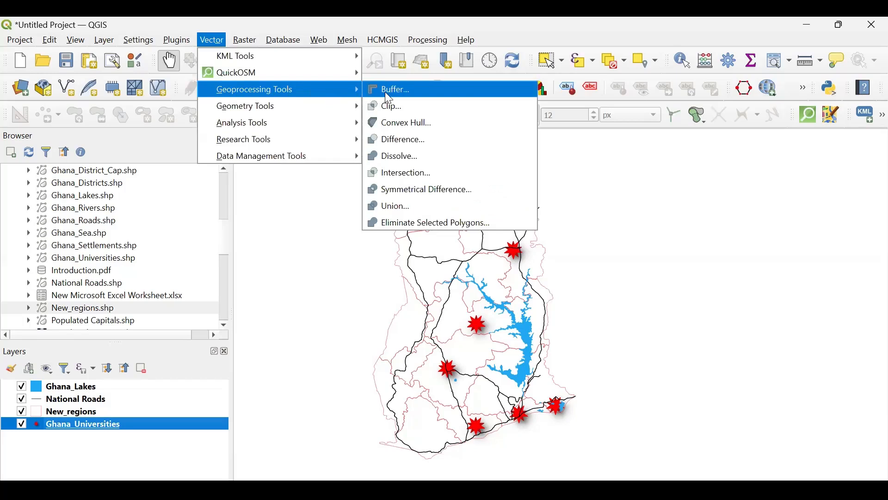
{"action": "key", "text": "Return"}
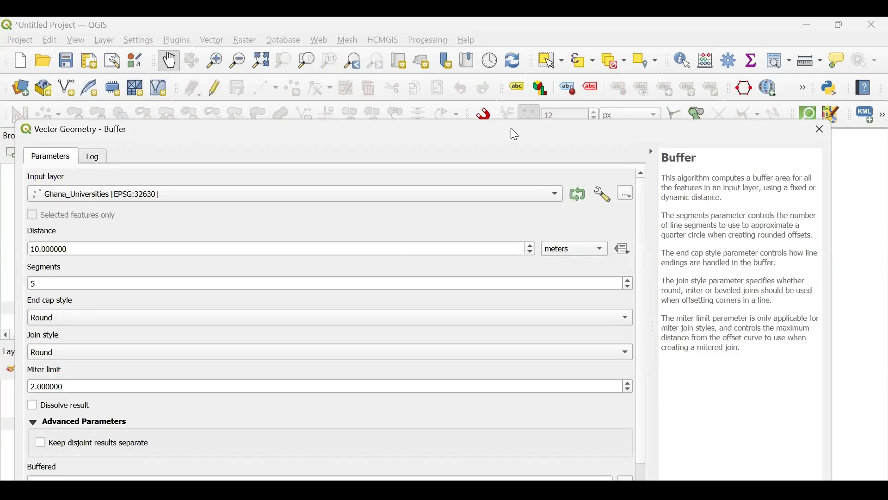
{"action": "left_click_drag", "start_coordinate": [511, 128], "coordinate": [522, 67]}
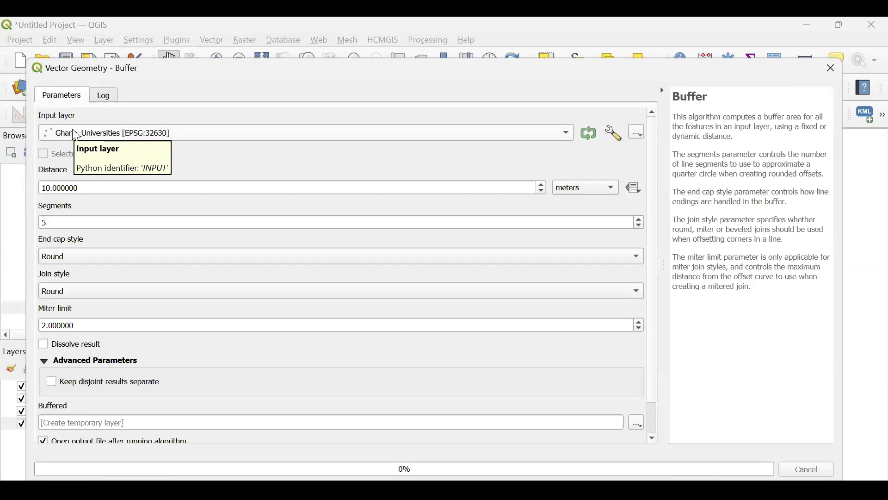
{"action": "left_click", "coordinate": [125, 139]}
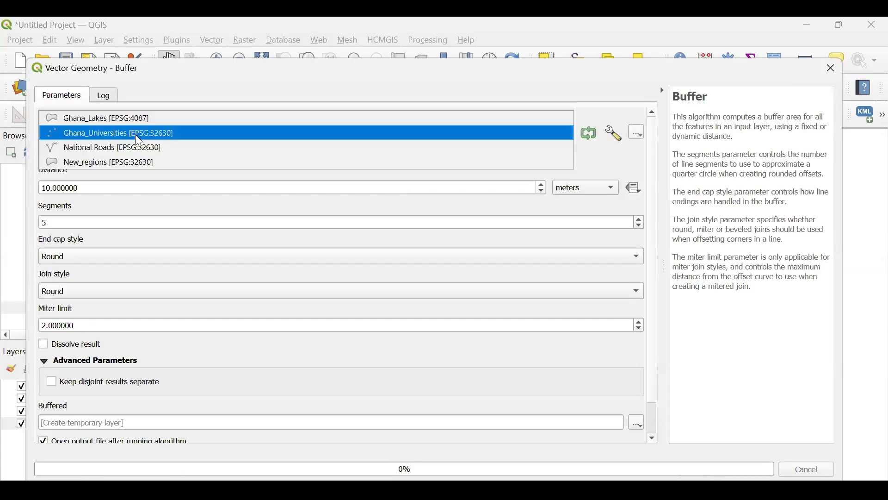
{"action": "left_click", "coordinate": [124, 139]}
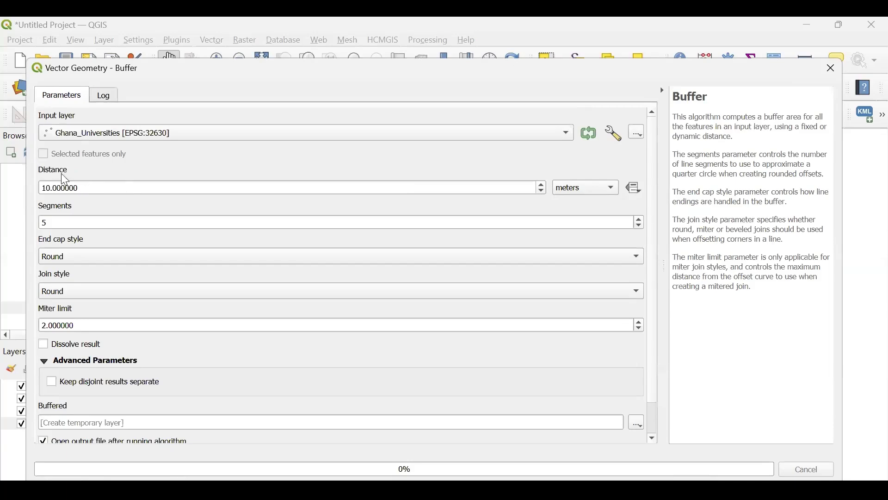
Set the buffer distance to 50 kilometers and check the end cap style options, keeping Round
{"action": "left_click", "coordinate": [611, 196]}
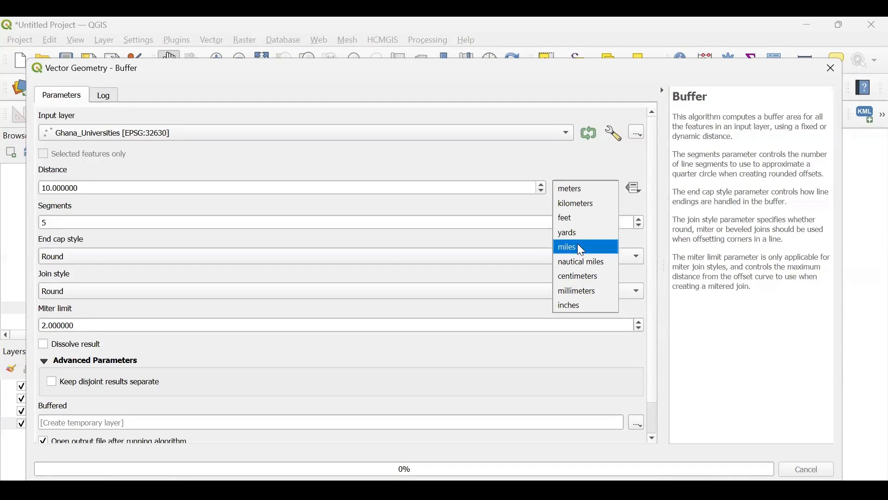
{"action": "left_click", "coordinate": [579, 202]}
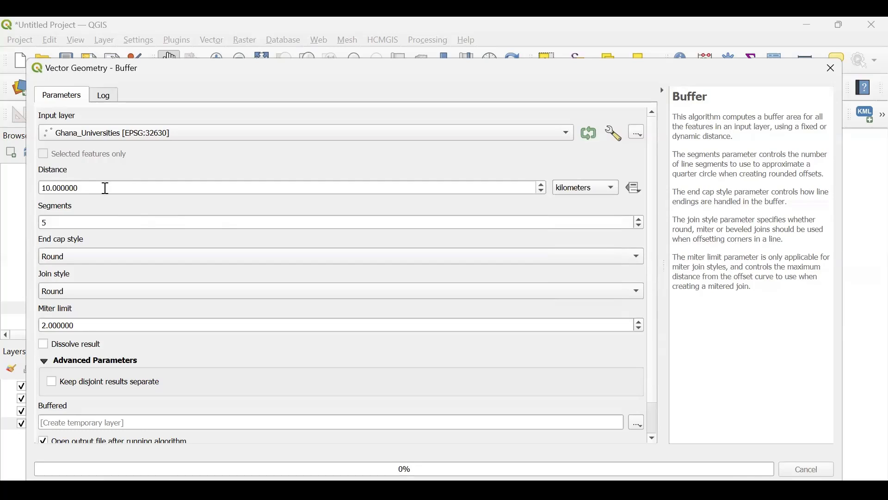
{"action": "left_click_drag", "start_coordinate": [105, 188], "coordinate": [29, 182]}
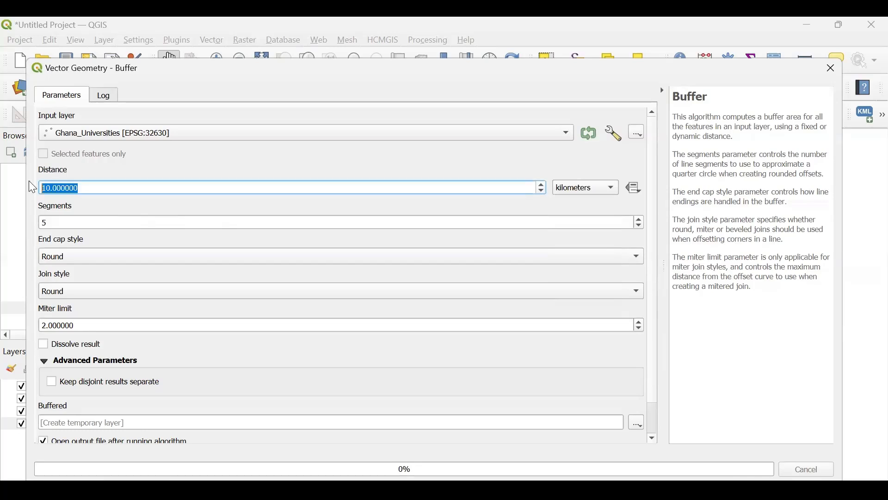
{"action": "type", "text": "50"}
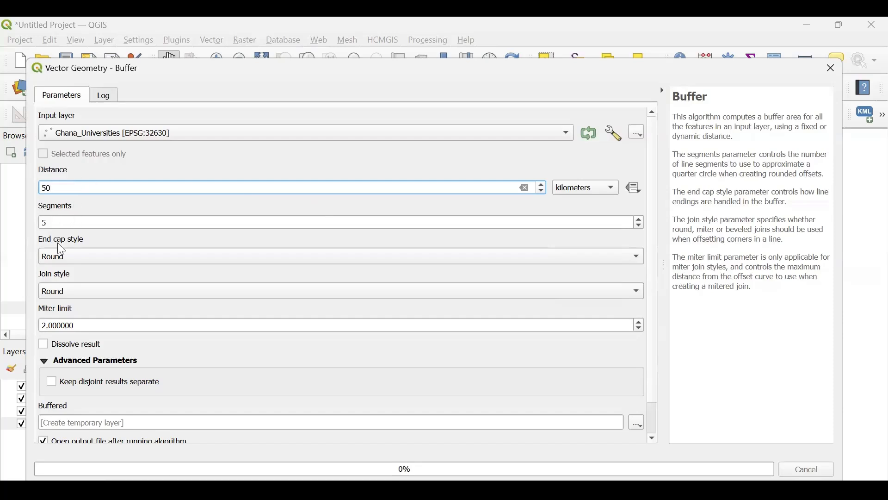
{"action": "left_click", "coordinate": [150, 262]}
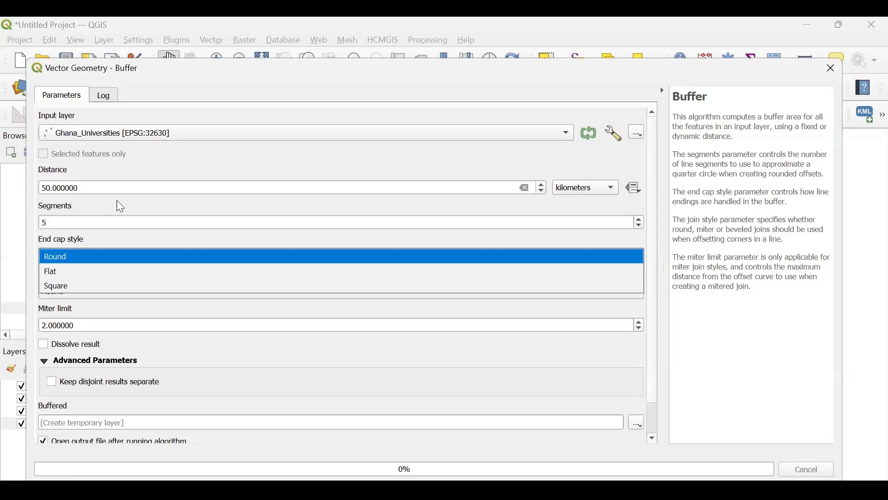
{"action": "left_click", "coordinate": [96, 217]}
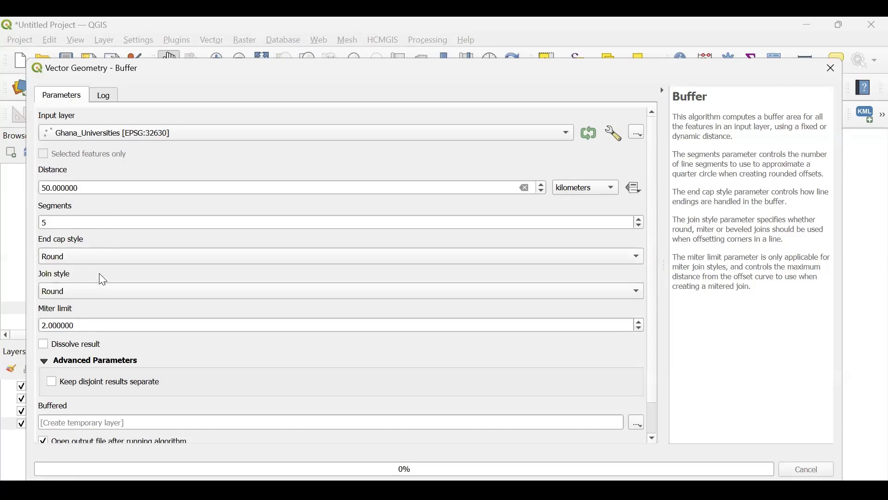
Set the buffer output to a shapefile named Ghana_University_50km_Buffer in the Solutions folder
{"action": "scroll", "coordinate": [103, 280], "scroll_direction": "down", "scroll_amount": 2}
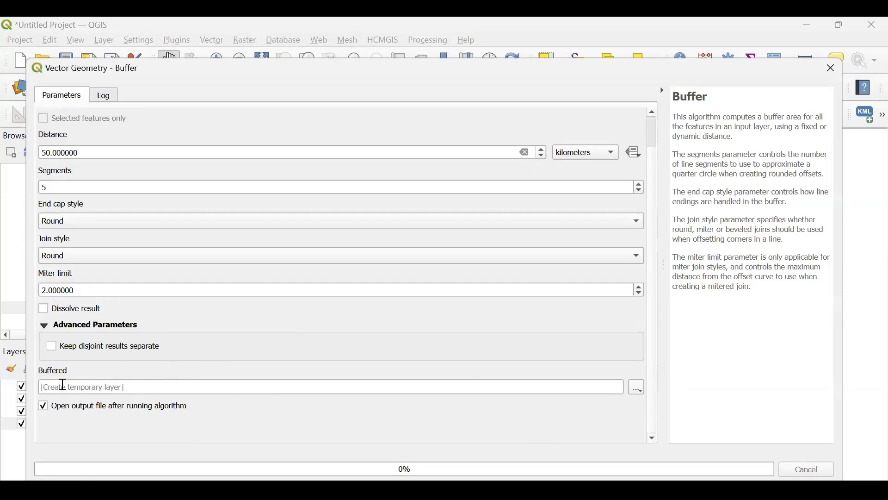
{"action": "left_click", "coordinate": [229, 389]}
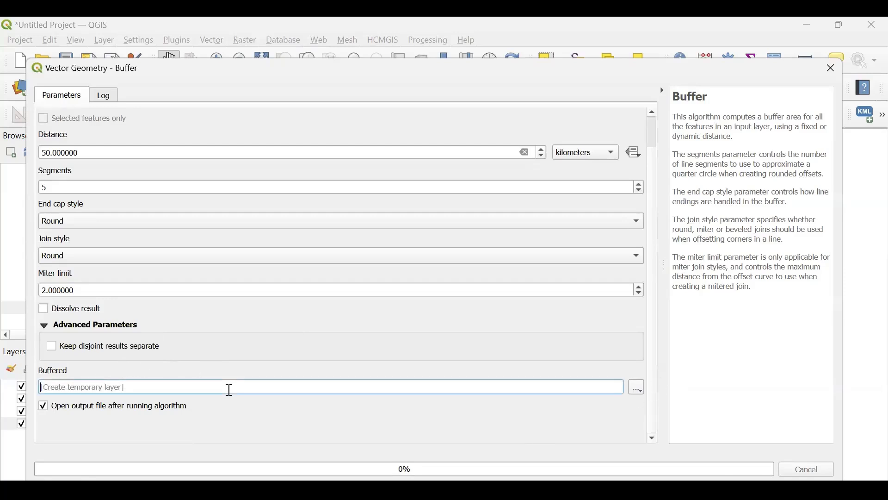
{"action": "left_click", "coordinate": [639, 387]}
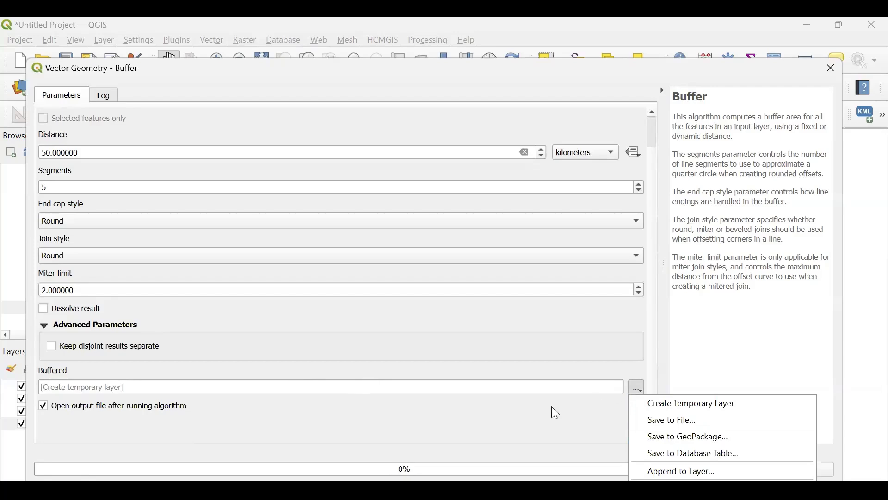
{"action": "left_click", "coordinate": [667, 425]}
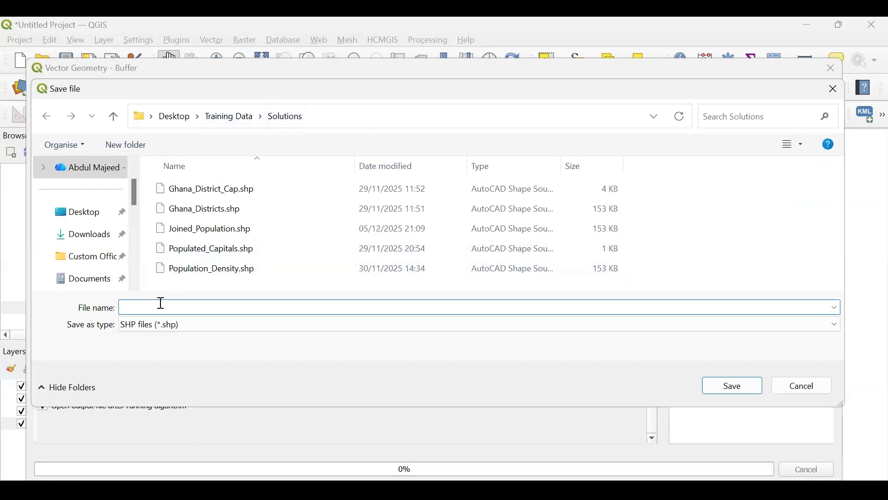
{"action": "type", "text": "G"}
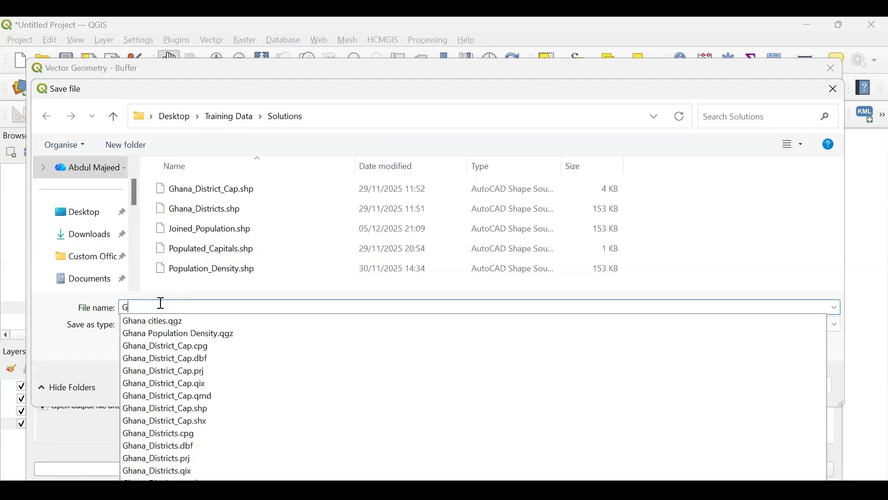
{"action": "key", "text": "BackSpace"}
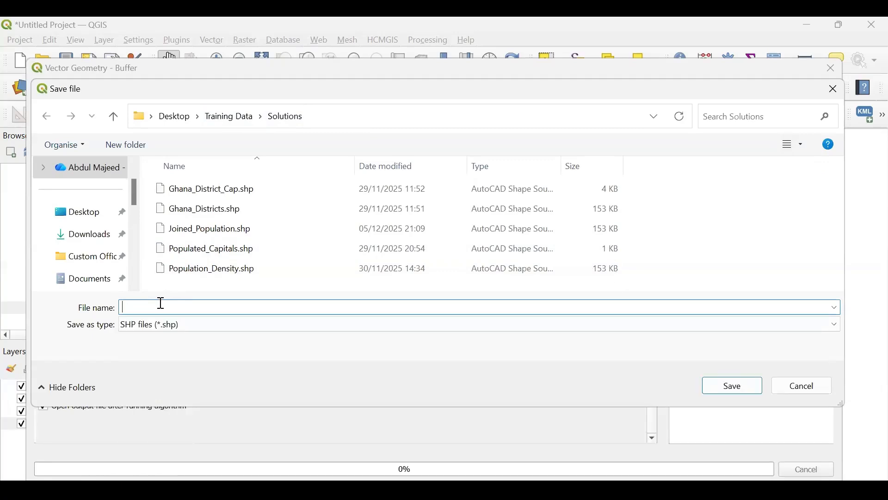
{"action": "type", "text": "Ghana_University_50km_Buffer"}
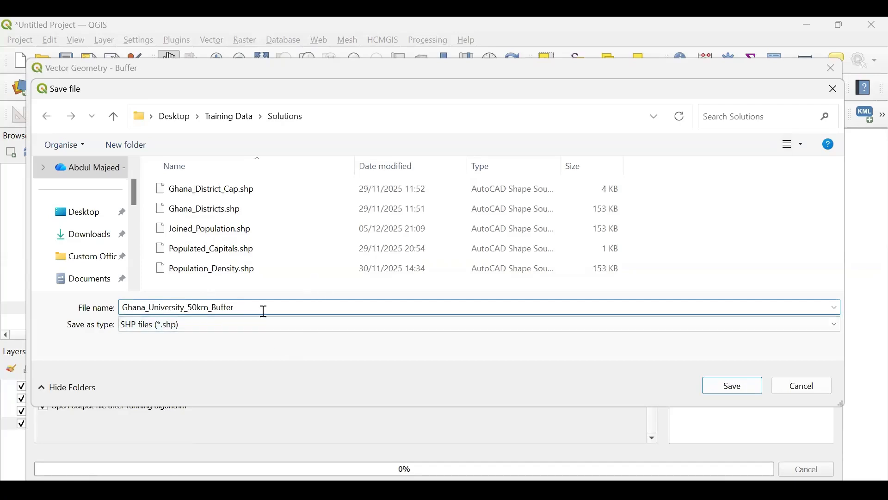
{"action": "left_click", "coordinate": [723, 390]}
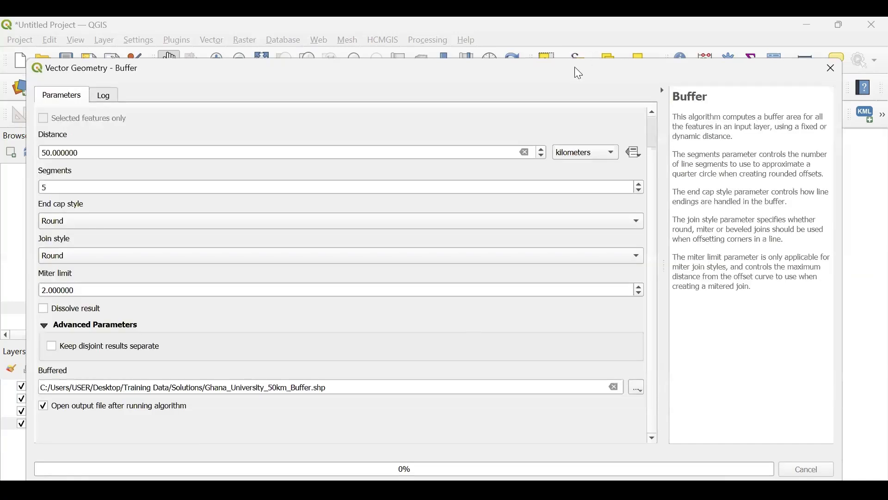
Run the 50 km buffer on Ghana_Universities and close the Buffer dialog
{"action": "left_click_drag", "start_coordinate": [575, 67], "coordinate": [574, 26]}
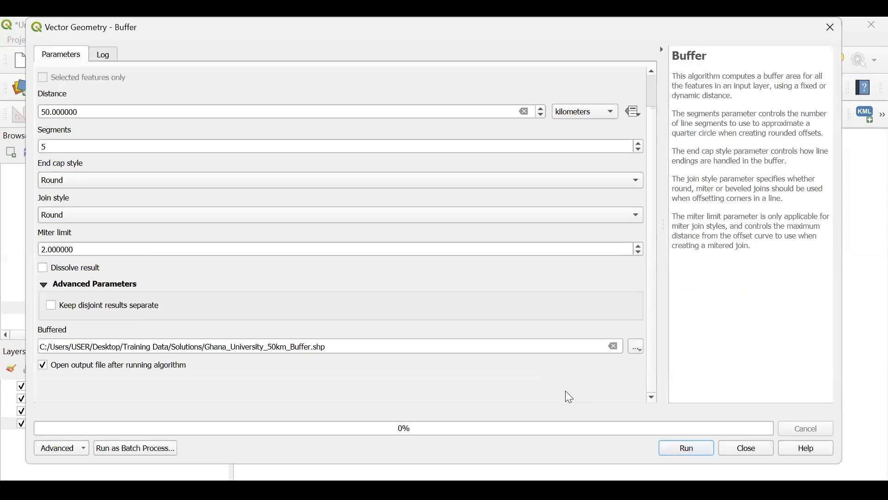
{"action": "left_click", "coordinate": [693, 448]}
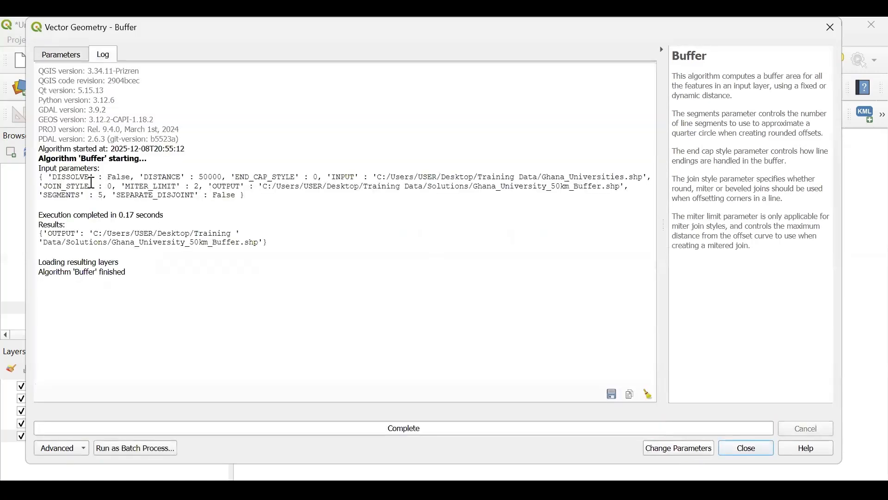
{"action": "left_click", "coordinate": [747, 448]}
Move the Ghana_Universities layer above Ghana_University_50km_Buffer in the layer order
{"action": "left_click_drag", "start_coordinate": [532, 326], "coordinate": [502, 311]}
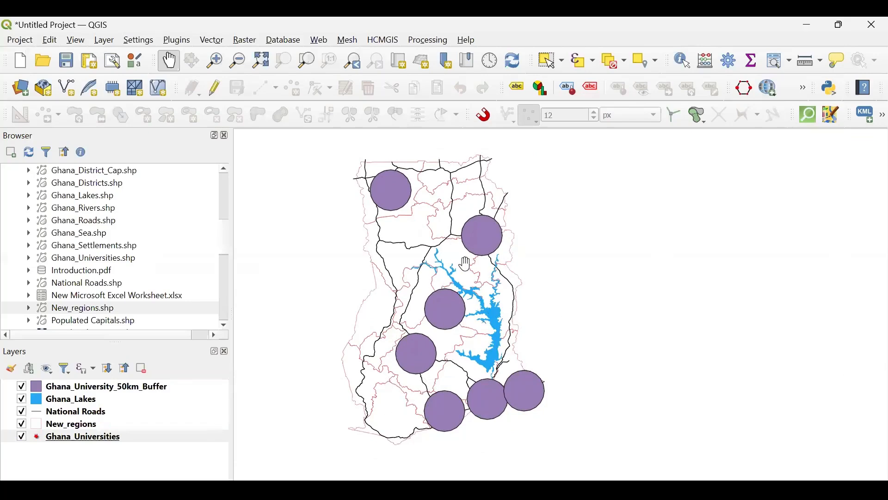
{"action": "left_click", "coordinate": [79, 440]}
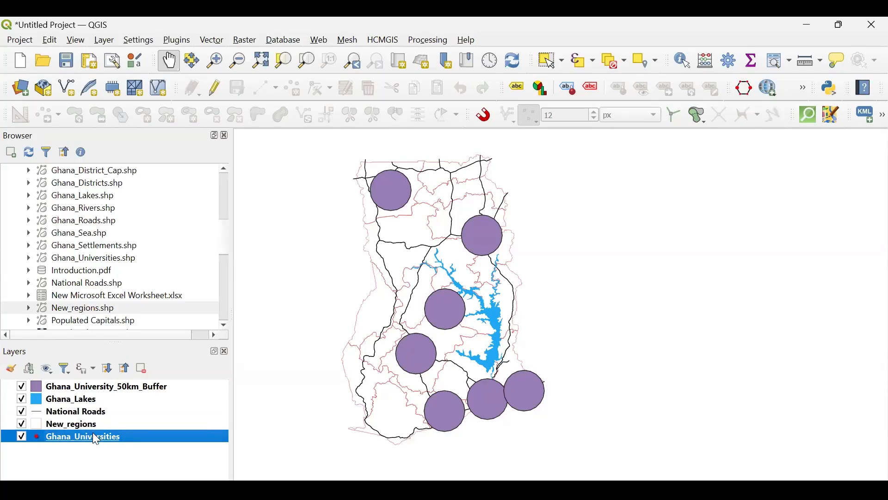
{"action": "left_click_drag", "start_coordinate": [93, 432], "coordinate": [100, 384]}
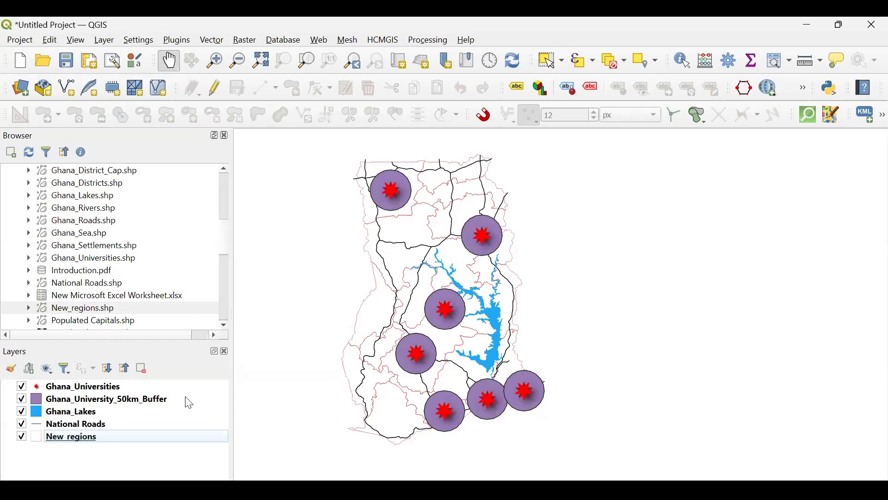
Toggle the Ghana_University_50km_Buffer layer's visibility to compare the universities with and without their buffers, leaving it shown
{"action": "left_click", "coordinate": [21, 400]}
{"action": "left_click", "coordinate": [22, 399]}
{"action": "left_click", "coordinate": [21, 400]}
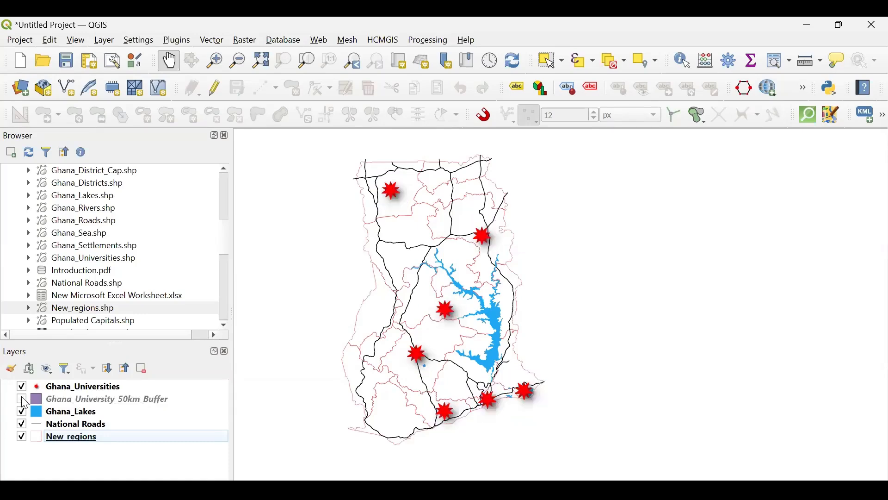
{"action": "left_click", "coordinate": [22, 399]}
{"action": "left_click", "coordinate": [22, 400]}
{"action": "left_click", "coordinate": [23, 401]}
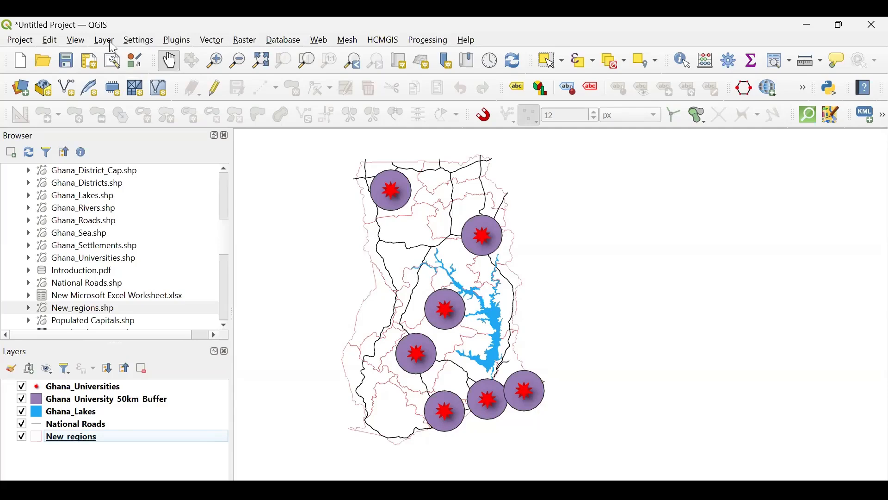
Try buffering the New_regions layer by 25 kilometers into a temporary layer, then close the Buffer dialog
{"action": "left_click", "coordinate": [214, 41]}
{"action": "mouse_move", "coordinate": [345, 108]}
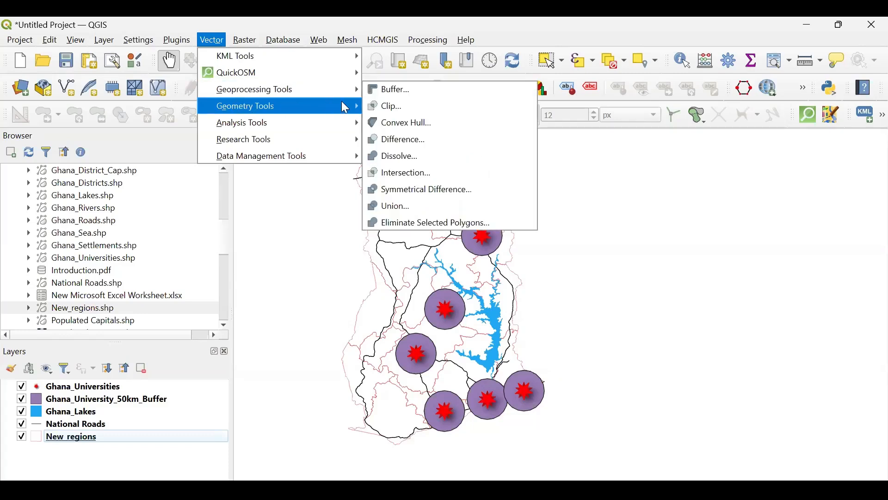
{"action": "mouse_move", "coordinate": [337, 90]}
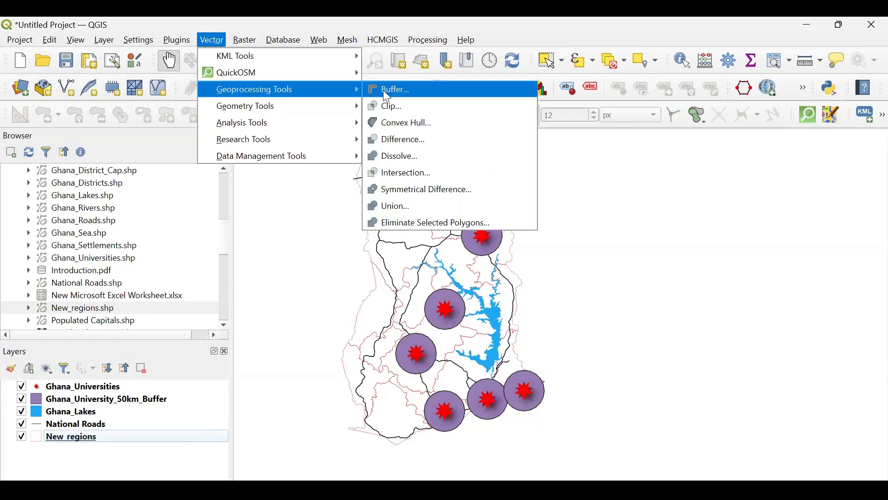
{"action": "left_click", "coordinate": [386, 94]}
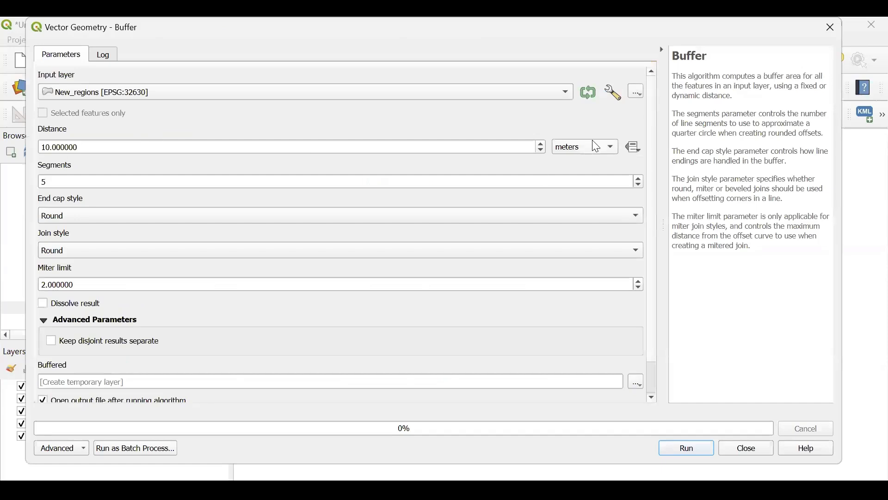
{"action": "left_click", "coordinate": [585, 147]}
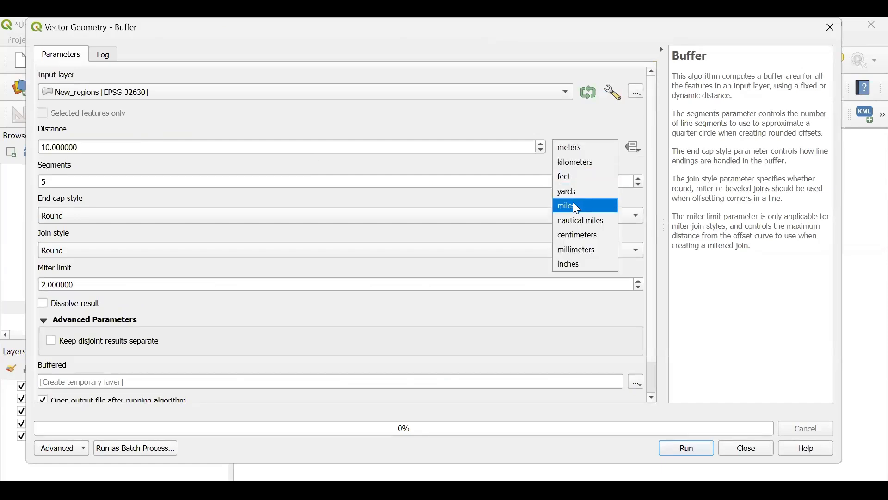
{"action": "left_click", "coordinate": [591, 166]}
{"action": "left_click_drag", "start_coordinate": [100, 147], "coordinate": [13, 155]}
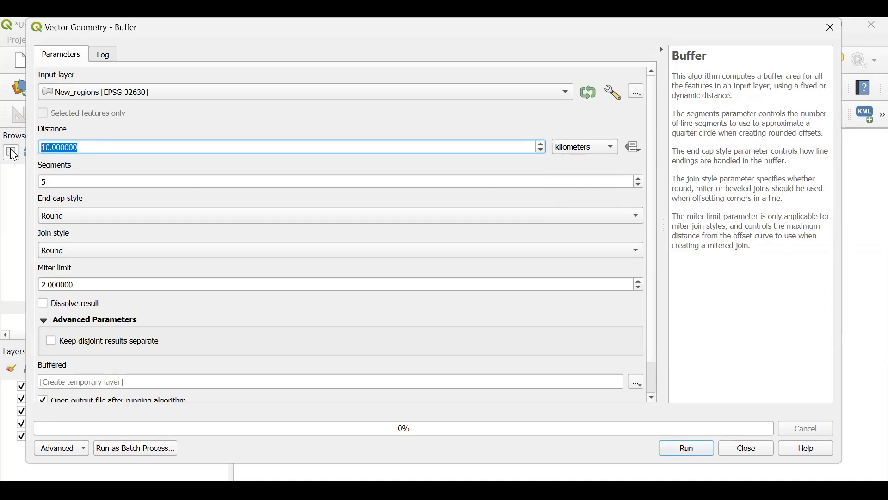
{"action": "type", "text": "25"}
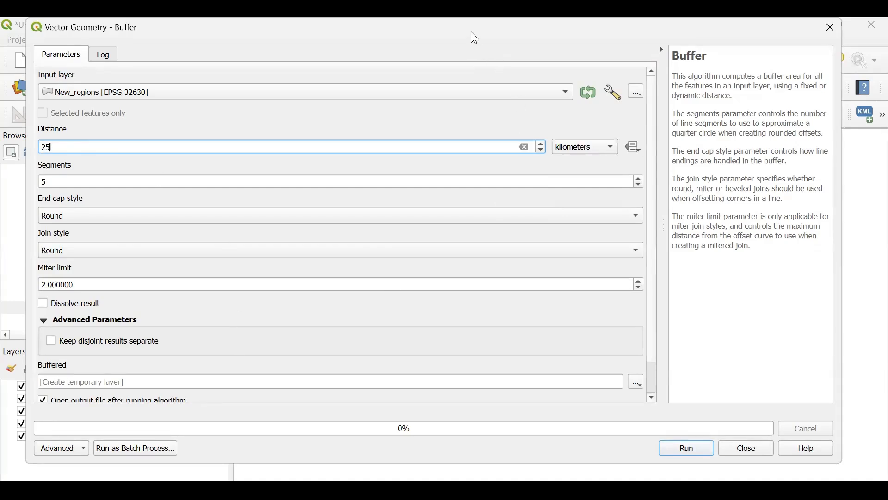
{"action": "left_click", "coordinate": [679, 448]}
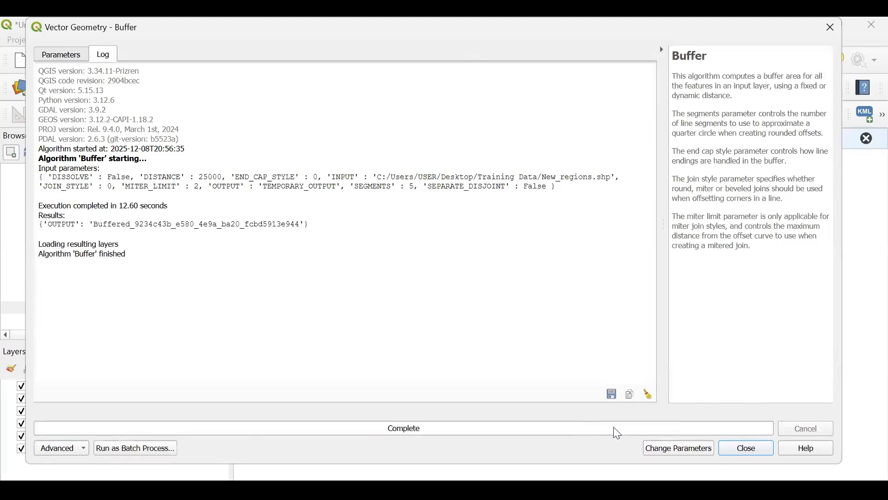
{"action": "left_click", "coordinate": [755, 450]}
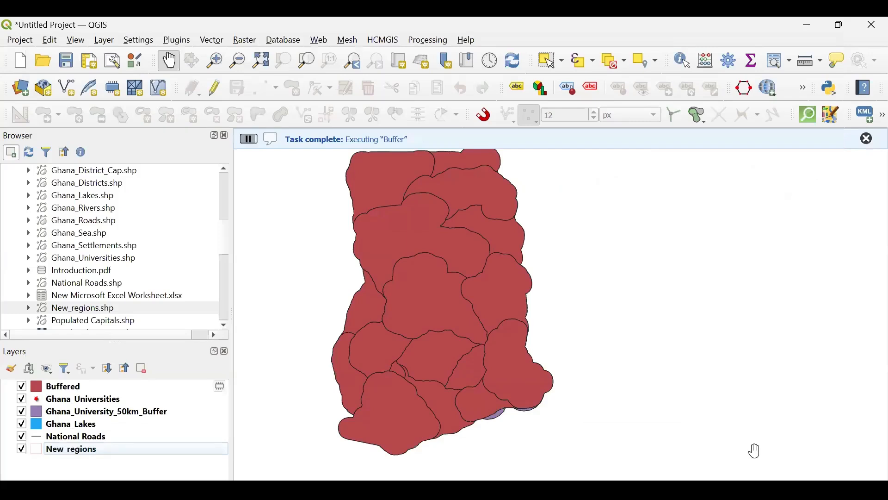
Remove the temporary Buffered layer of the regions from the project
{"action": "left_click", "coordinate": [104, 392]}
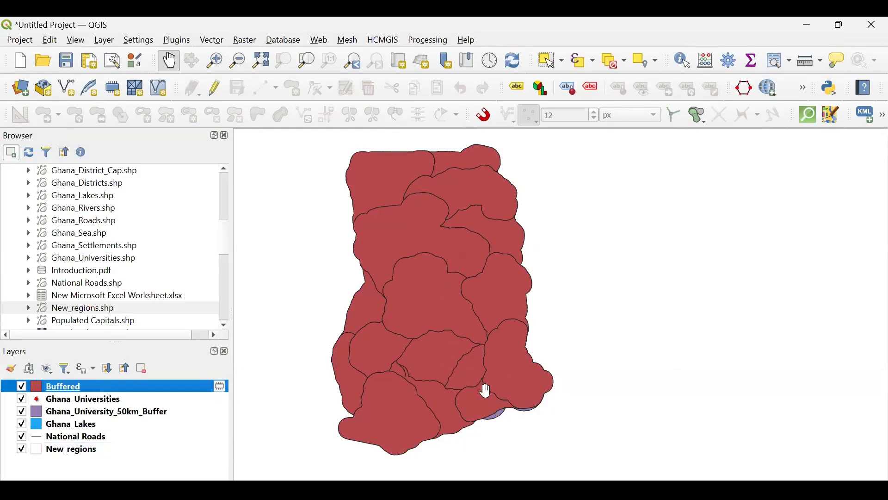
{"action": "left_click_drag", "start_coordinate": [486, 392], "coordinate": [516, 406]}
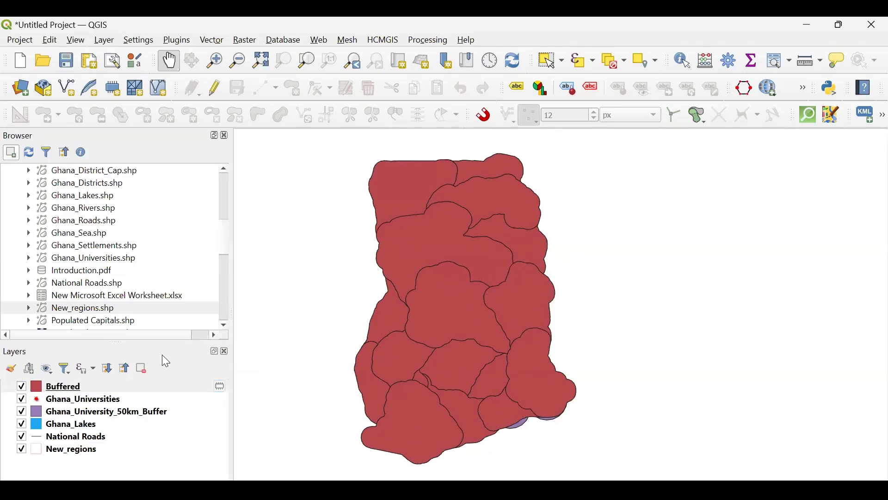
{"action": "left_click", "coordinate": [141, 369]}
{"action": "left_click", "coordinate": [427, 294]}
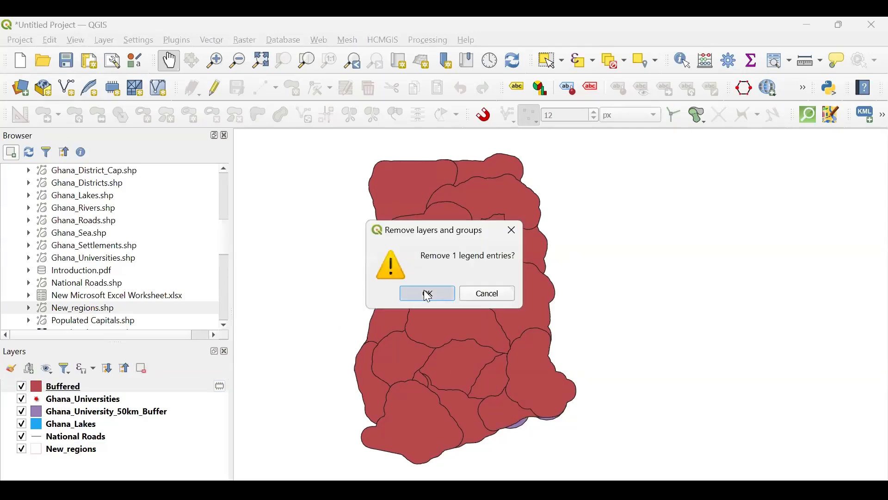
Set up a buffer of the Ghana_Universities layer with a distance of 25 kilometers
{"action": "left_click", "coordinate": [211, 40]}
{"action": "mouse_move", "coordinate": [258, 89]}
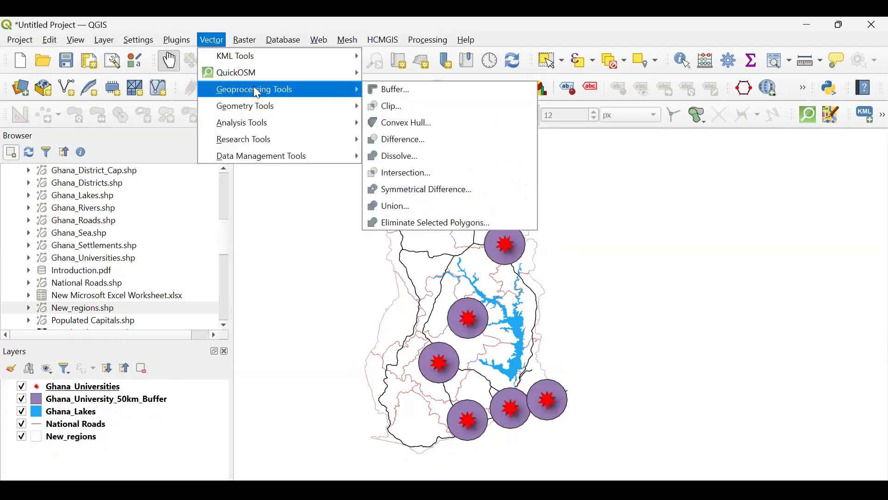
{"action": "left_click", "coordinate": [397, 91]}
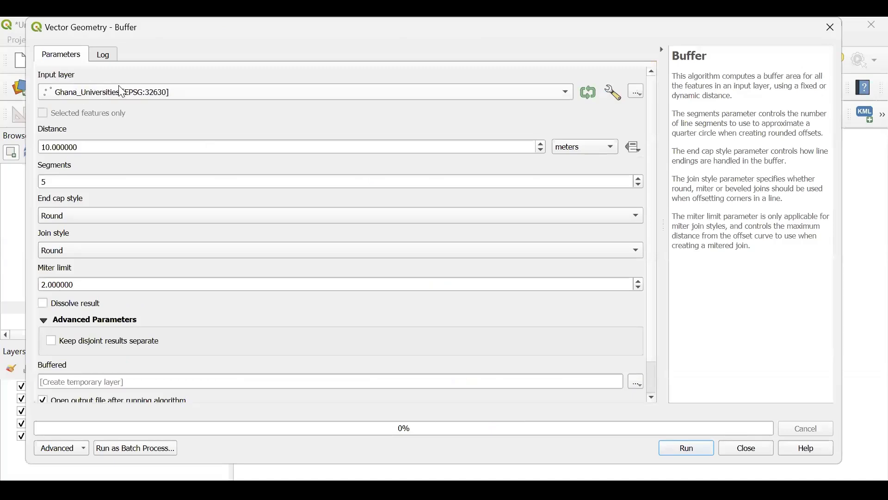
{"action": "left_click", "coordinate": [203, 96]}
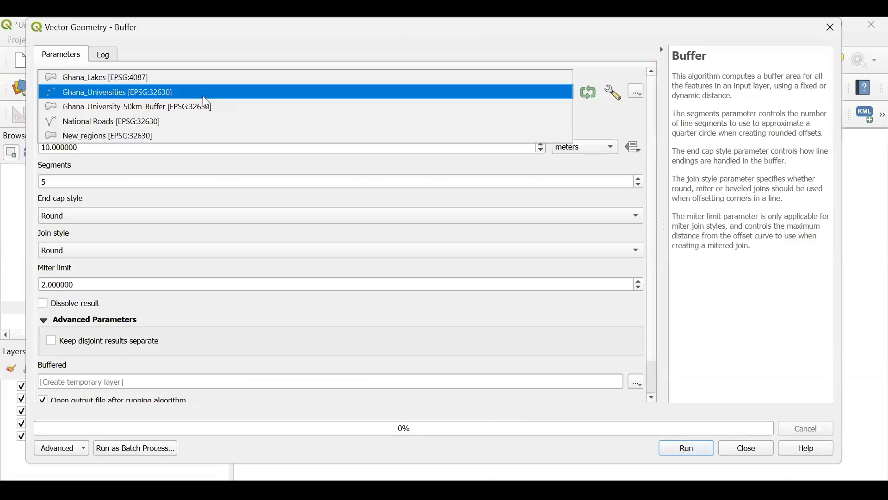
{"action": "left_click", "coordinate": [151, 91]}
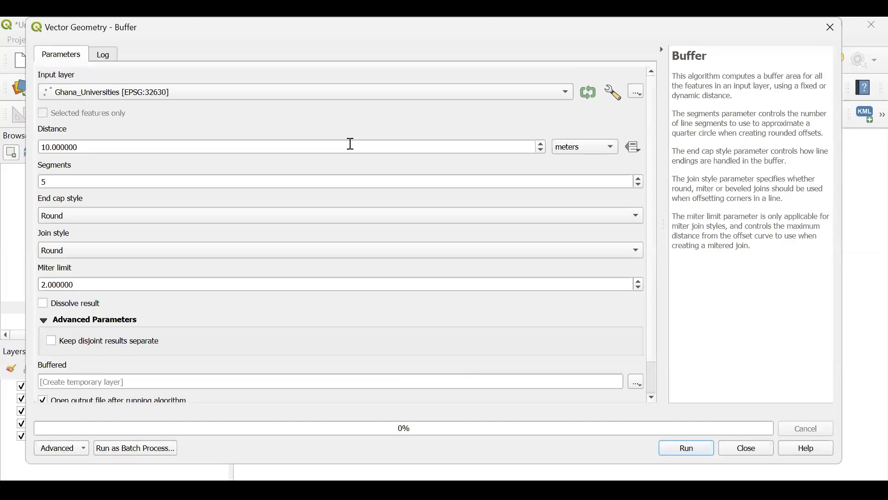
{"action": "left_click", "coordinate": [598, 156]}
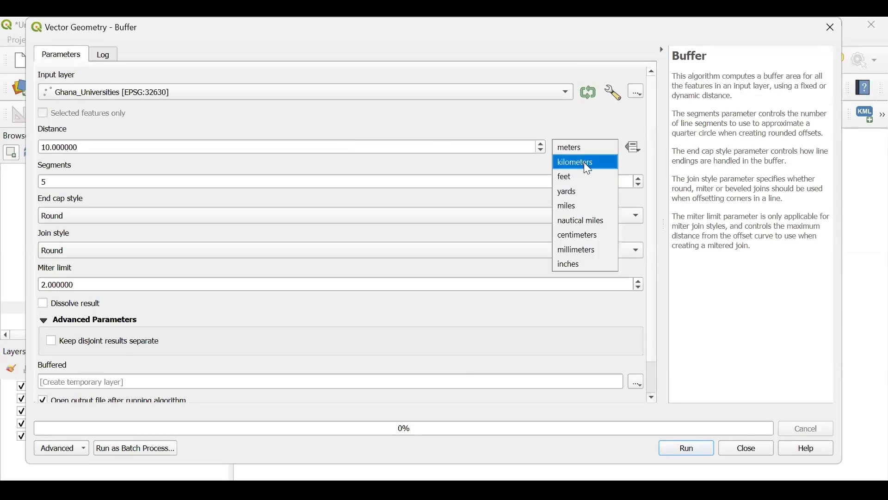
{"action": "left_click", "coordinate": [584, 163]}
{"action": "left_click_drag", "start_coordinate": [91, 147], "coordinate": [17, 155]}
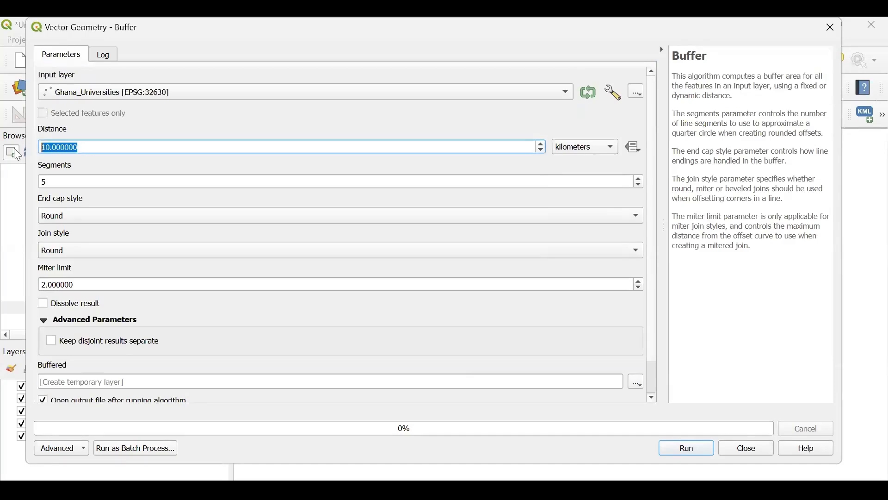
{"action": "type", "text": "25"}
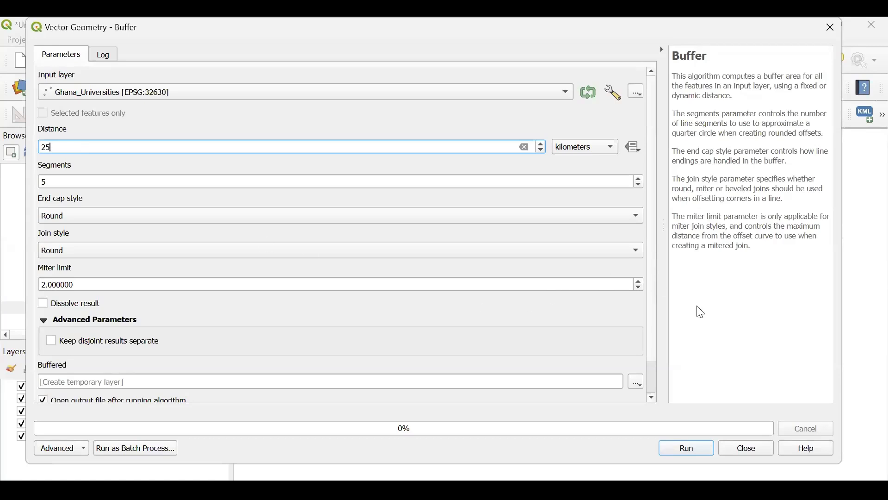
Run the 25-kilometer buffer into a temporary layer and move Ghana_Universities above the result in the layer order
{"action": "scroll", "coordinate": [552, 333], "scroll_direction": "down", "scroll_amount": 1}
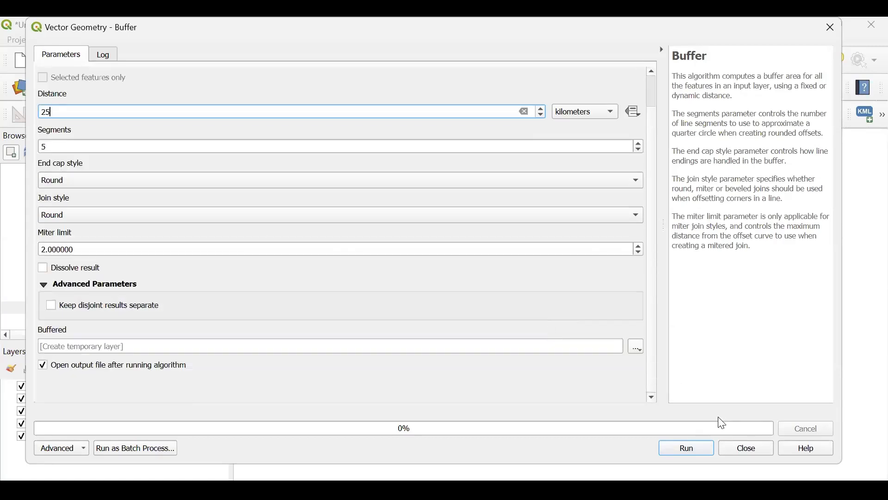
{"action": "left_click", "coordinate": [693, 448]}
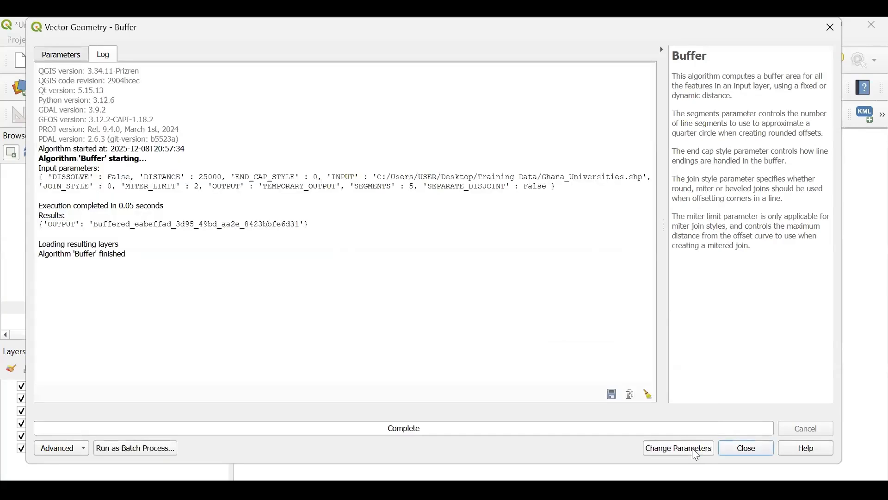
{"action": "left_click", "coordinate": [741, 448]}
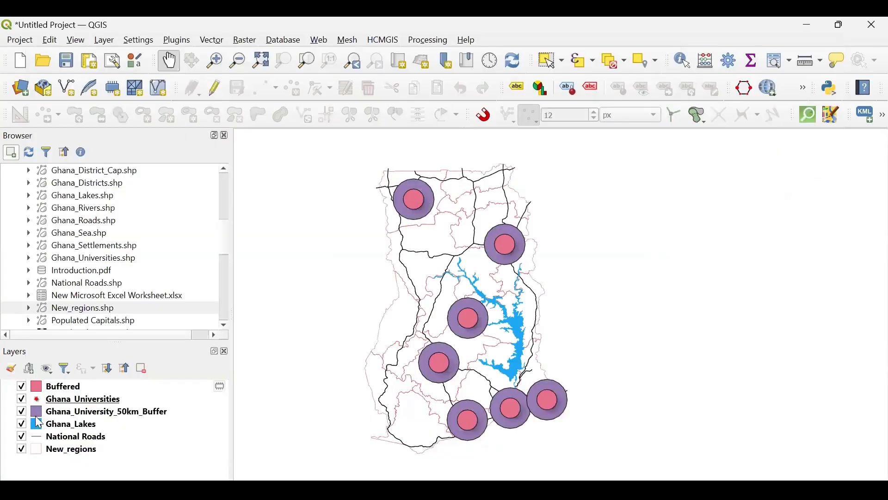
{"action": "left_click_drag", "start_coordinate": [68, 405], "coordinate": [72, 389]}
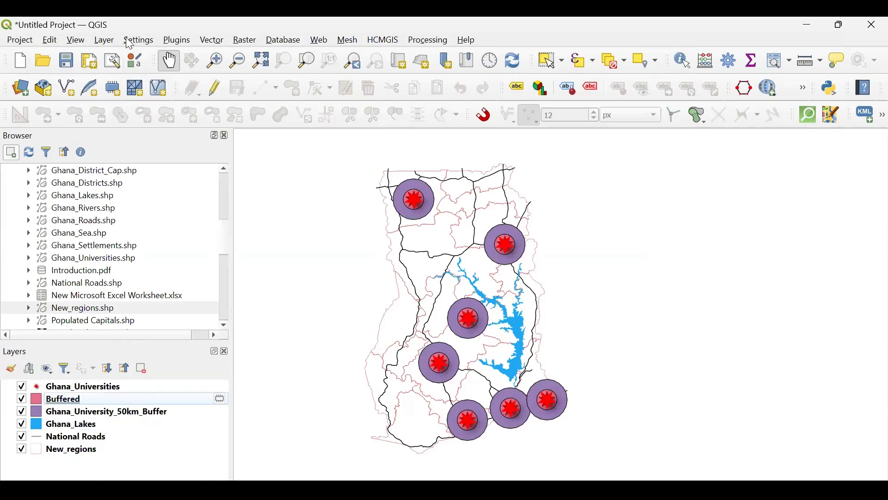
Buffer the temporary Buffered layer by 100 kilometers into another temporary layer, then close the Buffer dialog
{"action": "left_click", "coordinate": [212, 40]}
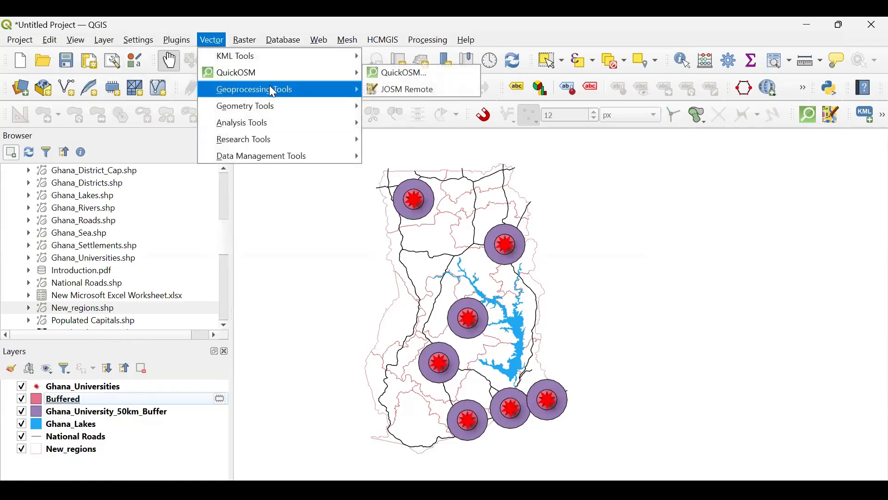
{"action": "mouse_move", "coordinate": [271, 89]}
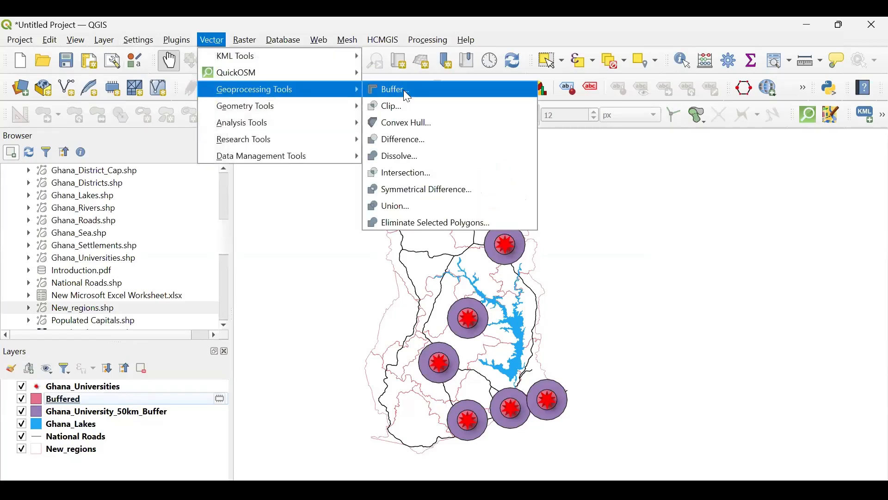
{"action": "left_click", "coordinate": [407, 96]}
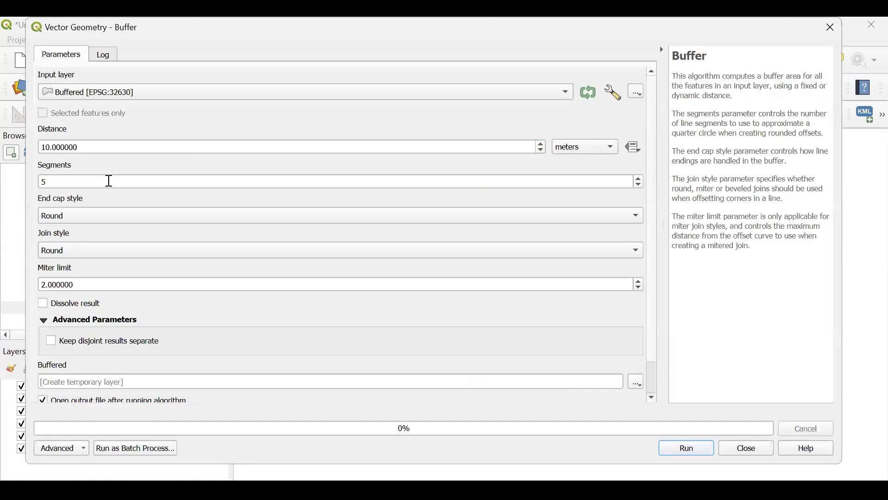
{"action": "left_click", "coordinate": [590, 148]}
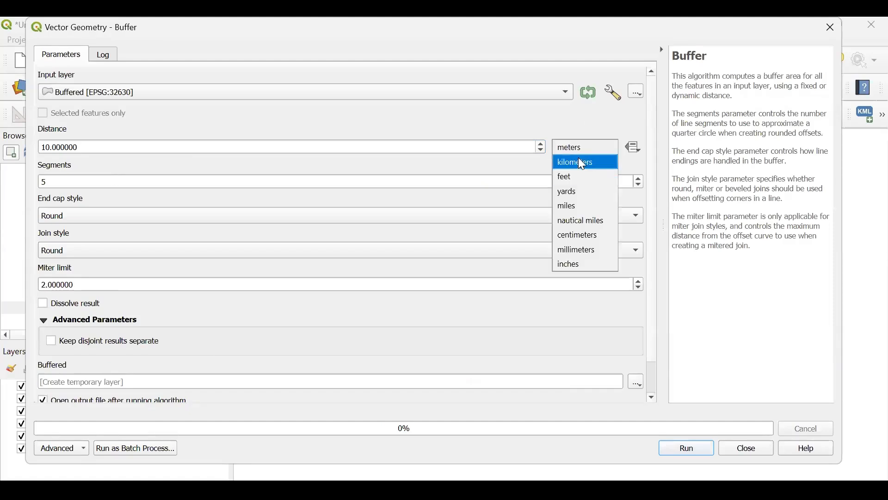
{"action": "left_click", "coordinate": [581, 162]}
{"action": "left_click_drag", "start_coordinate": [100, 148], "coordinate": [3, 151]}
{"action": "type", "text": "100"}
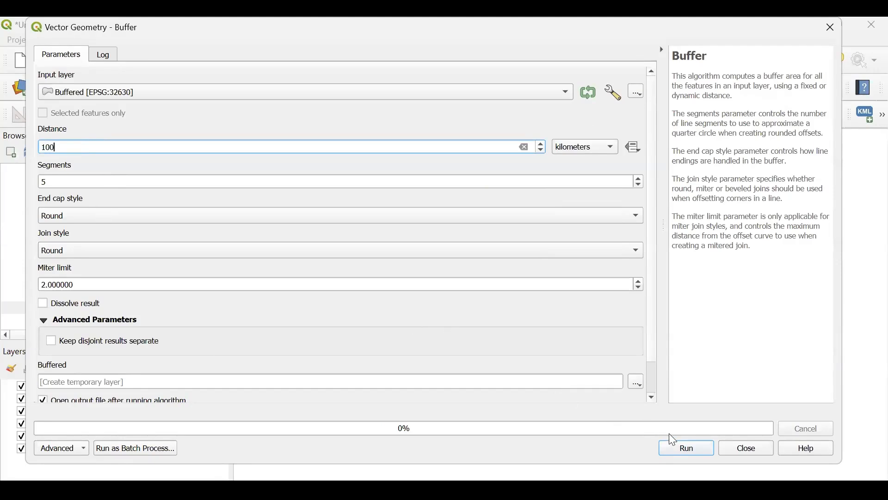
{"action": "left_click", "coordinate": [675, 448]}
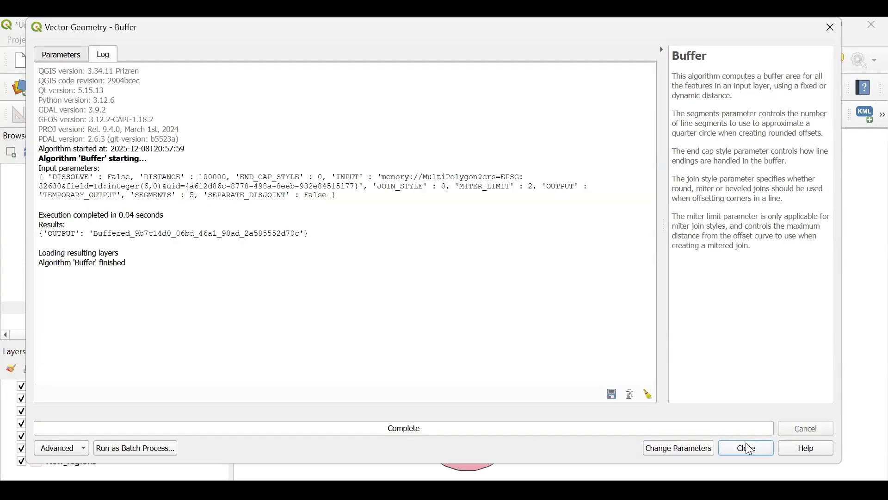
{"action": "left_click", "coordinate": [750, 449]}
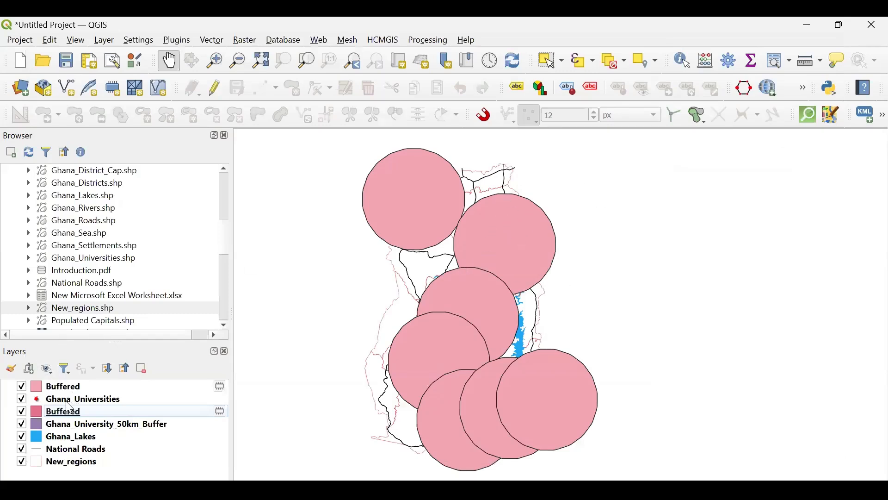
Order the layers with Ghana_Universities on top and the 100 km buffer beneath Ghana_University_50km_Buffer, then hide the two smaller buffer layers
{"action": "left_click_drag", "start_coordinate": [68, 399], "coordinate": [70, 392]}
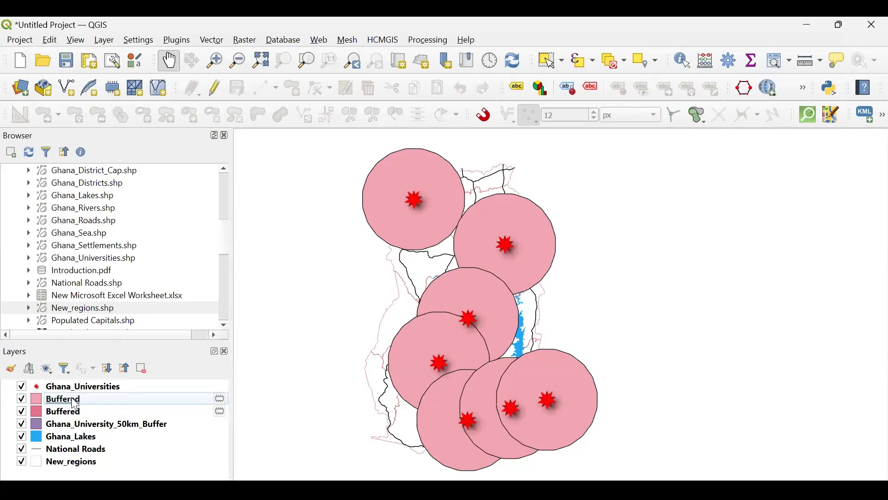
{"action": "left_click_drag", "start_coordinate": [74, 404], "coordinate": [77, 432]}
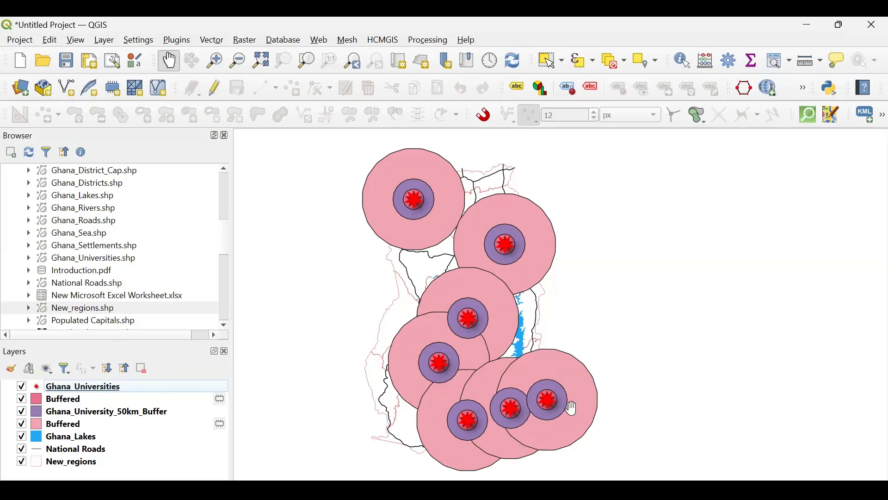
{"action": "left_click", "coordinate": [21, 411]}
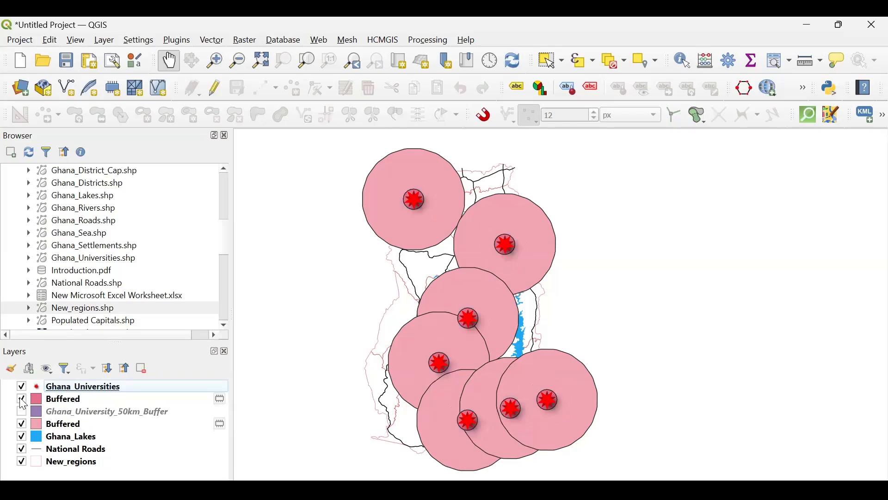
{"action": "left_click", "coordinate": [21, 400]}
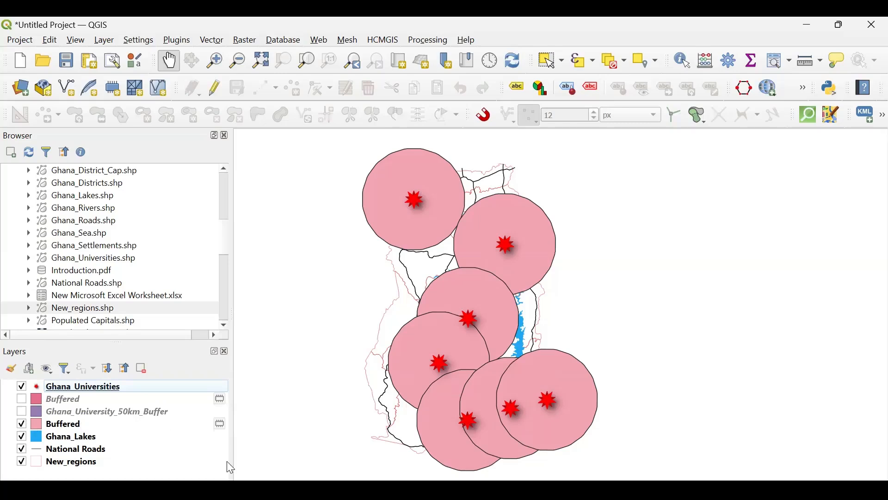
Rename the visible 100 km Buffered layer as 100km_Buffer
{"action": "right_click", "coordinate": [64, 429]}
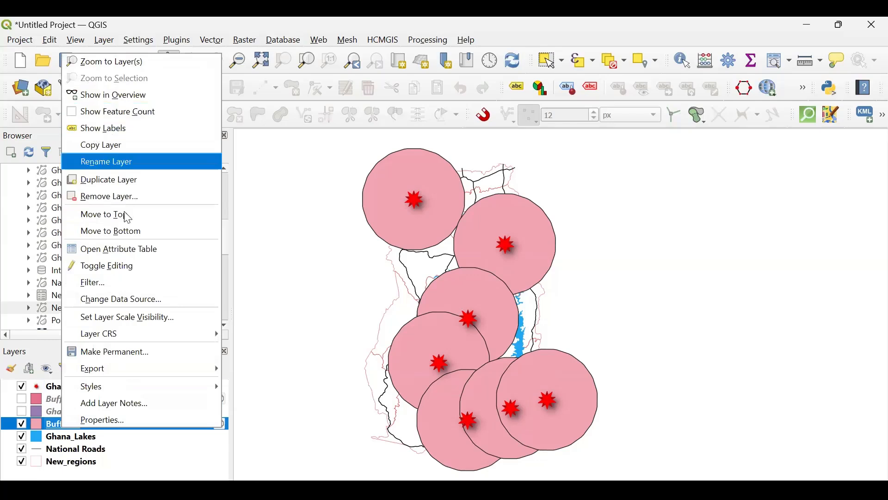
{"action": "left_click", "coordinate": [119, 162]}
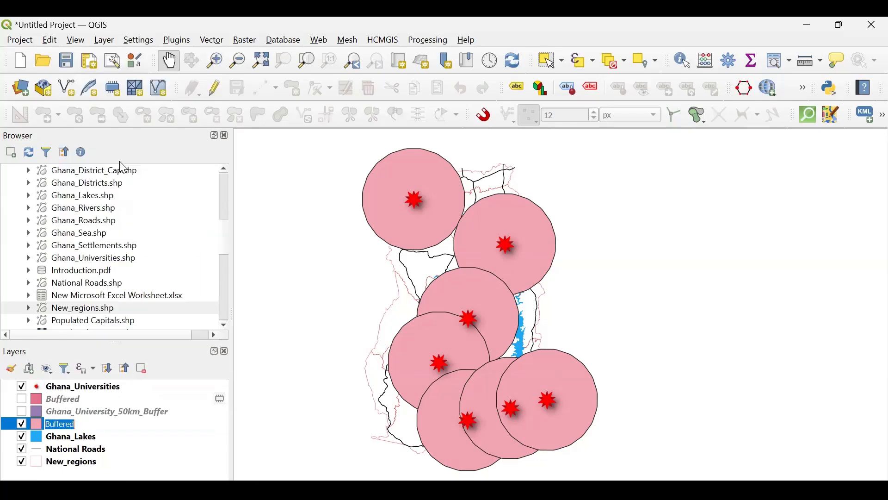
{"action": "type", "text": "100km_Buffe"}
{"action": "key", "text": "Return"}
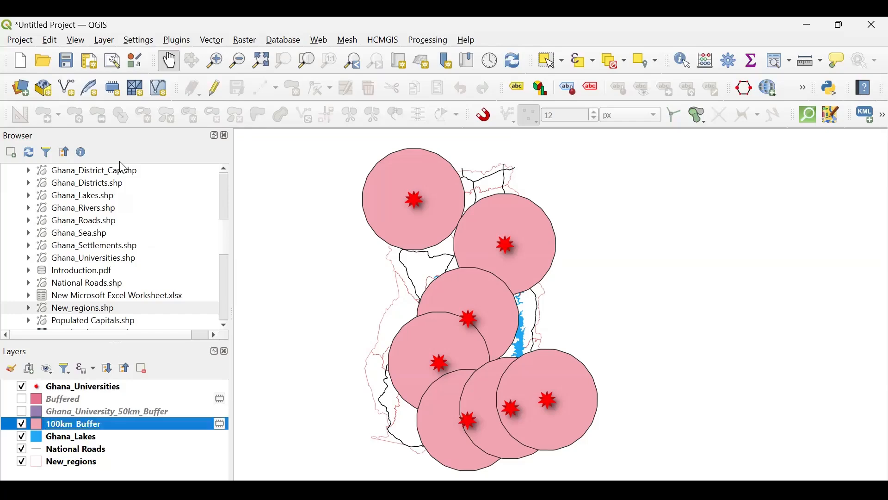
Open the 100km_Buffer attribute table and select rows 1, 3 and 4 in turn to locate their buffers on the map
{"action": "left_click_drag", "start_coordinate": [506, 286], "coordinate": [534, 277]}
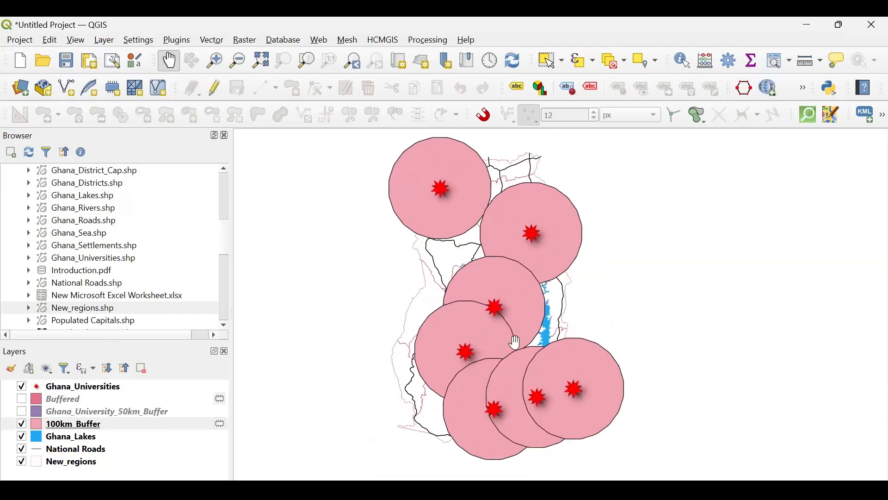
{"action": "scroll", "coordinate": [514, 341], "scroll_direction": "up", "scroll_amount": 1}
{"action": "scroll", "coordinate": [514, 341], "scroll_direction": "down", "scroll_amount": 2}
{"action": "scroll", "coordinate": [514, 342], "scroll_direction": "up", "scroll_amount": 1}
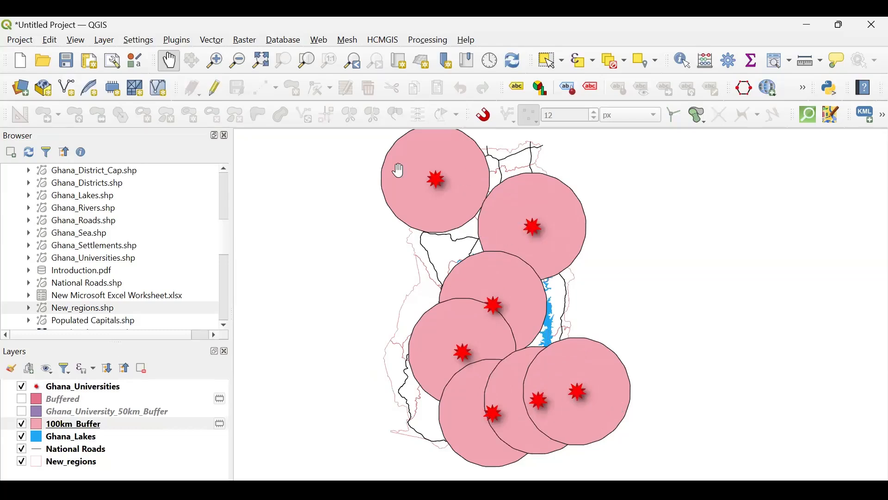
{"action": "right_click", "coordinate": [86, 429]}
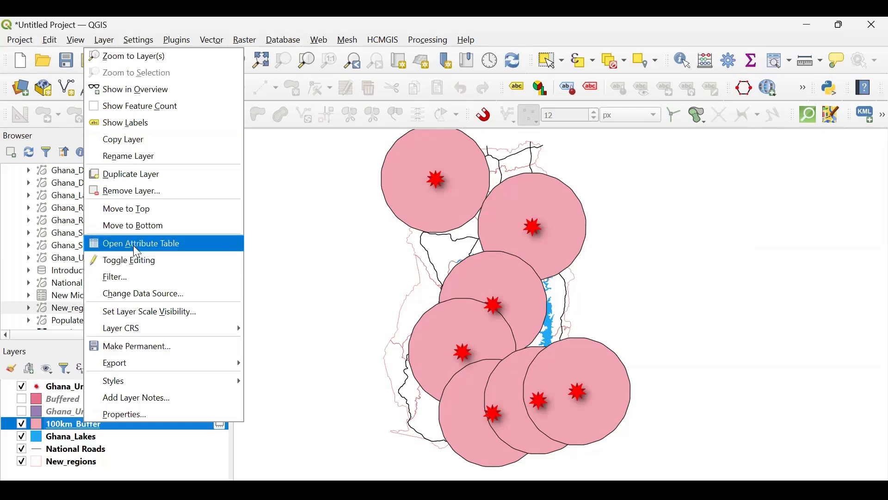
{"action": "left_click", "coordinate": [137, 244]}
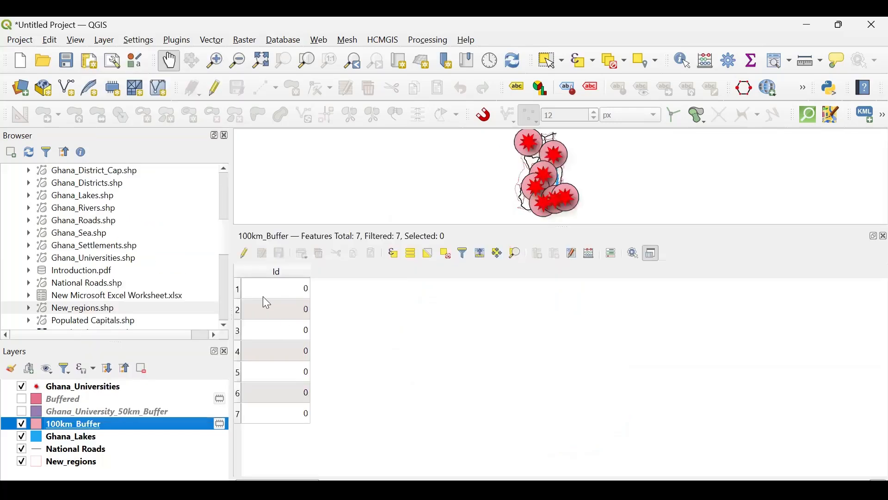
{"action": "left_click", "coordinate": [239, 290]}
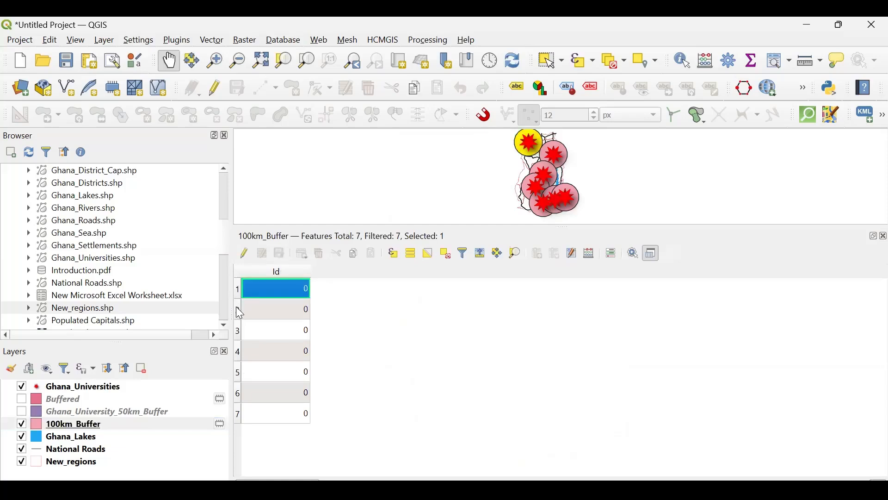
{"action": "left_click", "coordinate": [238, 335]}
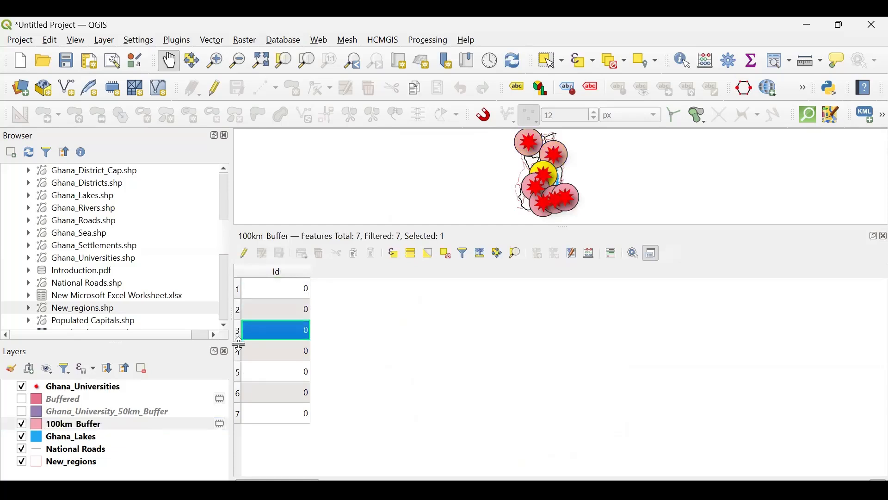
{"action": "left_click", "coordinate": [238, 351]}
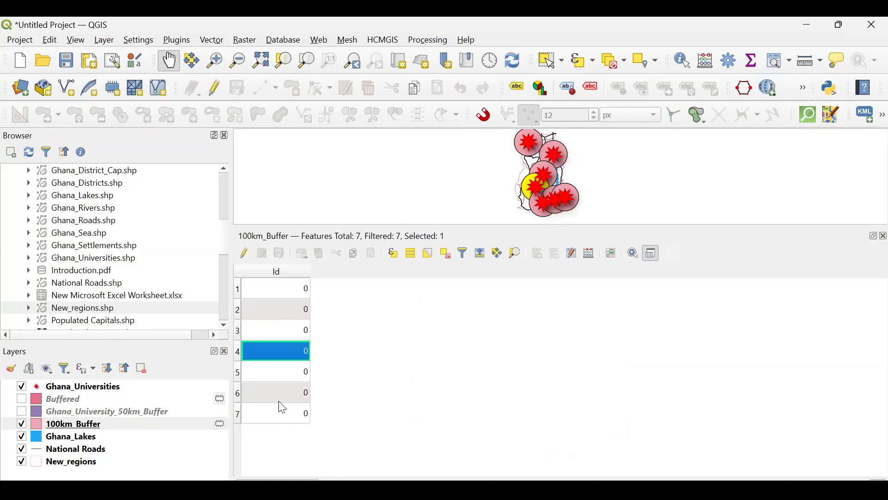
Enlarge the map above the attribute table and select individual buffer rows to match them with their circles, ending on row 1
{"action": "left_click", "coordinate": [237, 291]}
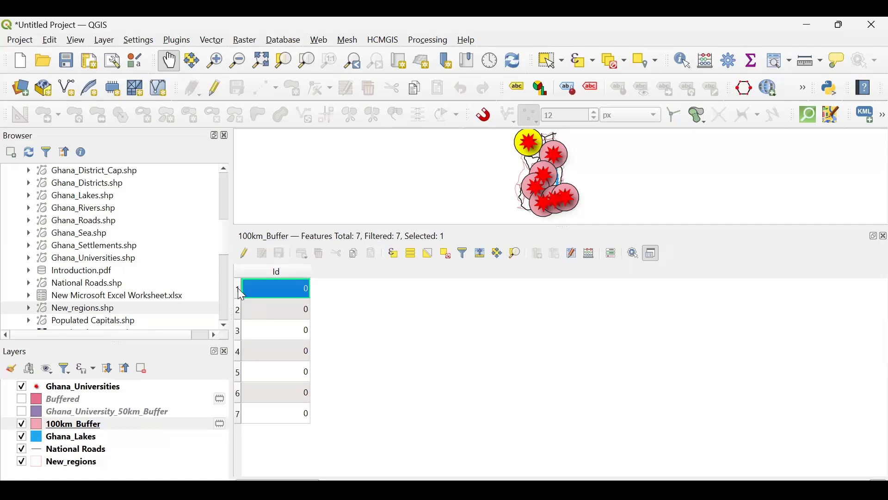
{"action": "left_click", "coordinate": [238, 309], "text": "ctrl"}
{"action": "left_click_drag", "start_coordinate": [575, 355], "coordinate": [577, 336]}
{"action": "left_click", "coordinate": [239, 447]}
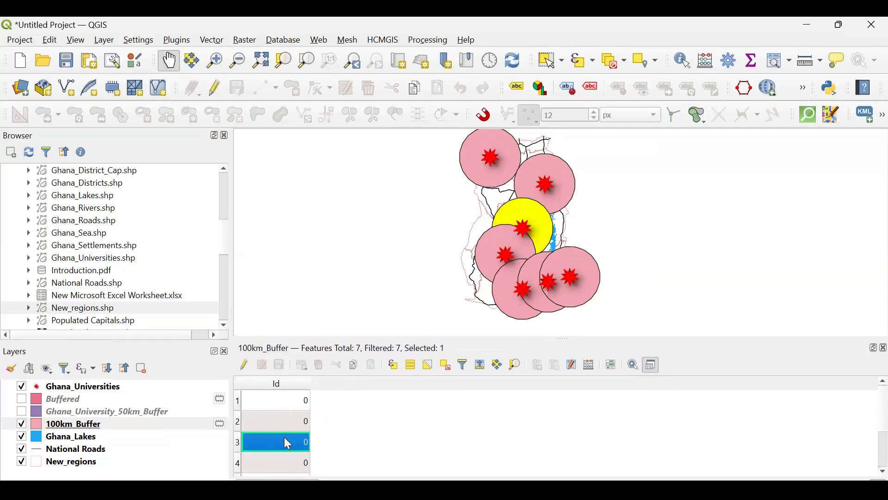
{"action": "left_click", "coordinate": [238, 398]}
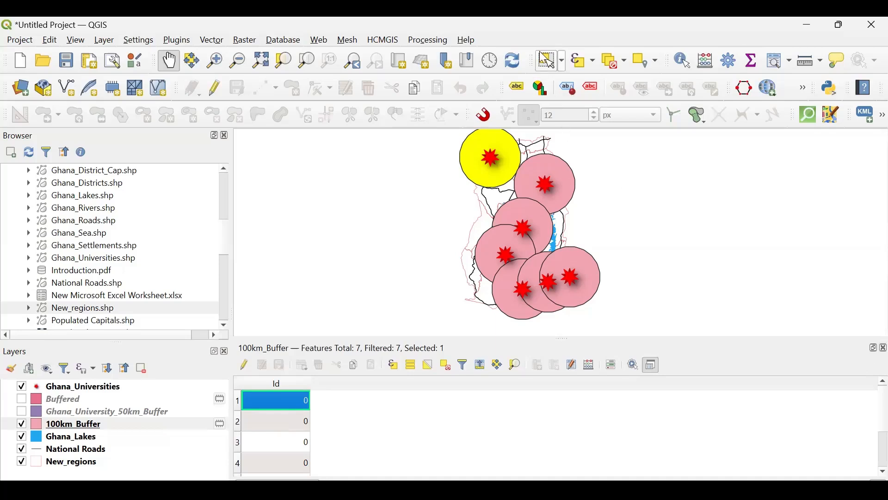
Clear the feature selection, close the 100km_Buffer attribute table and bring all the buffers into view on the map
{"action": "left_click", "coordinate": [703, 244]}
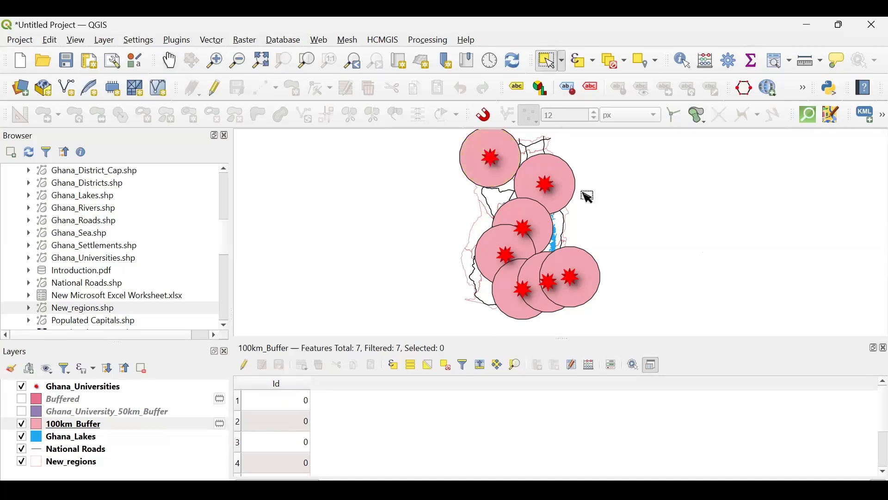
{"action": "left_click", "coordinate": [169, 61]}
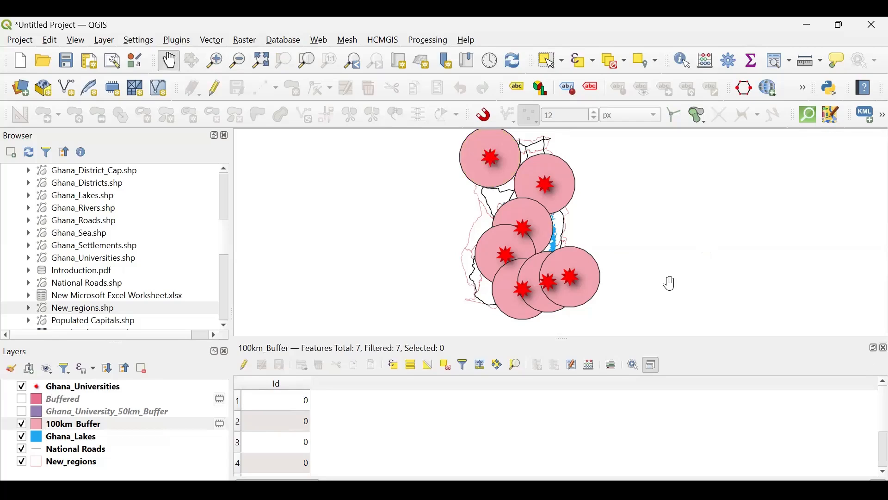
{"action": "left_click", "coordinate": [872, 348]}
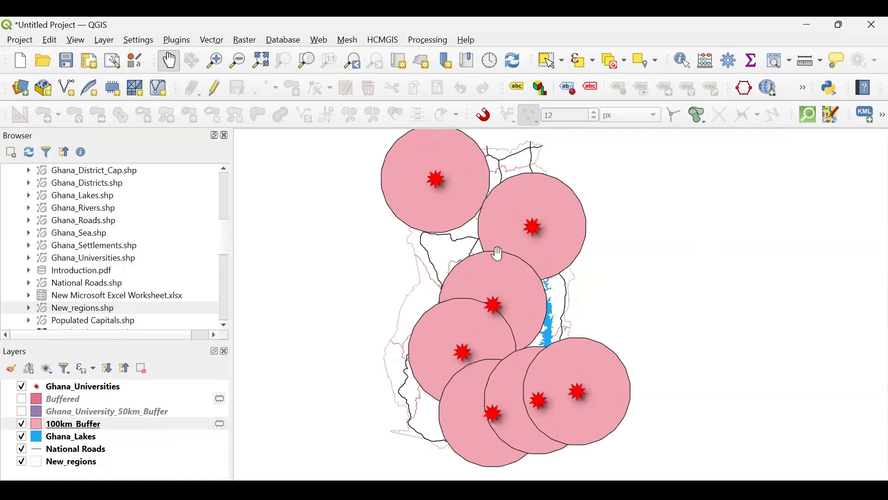
{"action": "left_click_drag", "start_coordinate": [492, 198], "coordinate": [469, 232]}
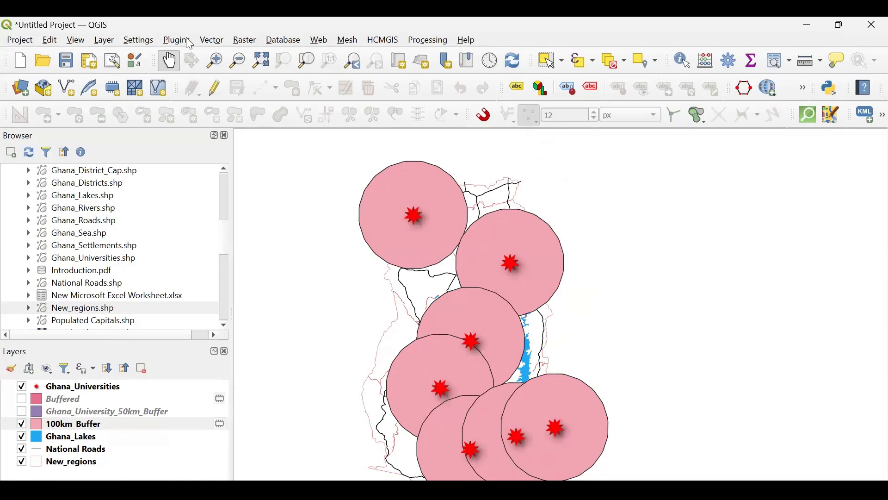
Run Dissolve on the 100km_Buffer layer with no dissolve field, outputting to a temporary layer
{"action": "left_click", "coordinate": [211, 43]}
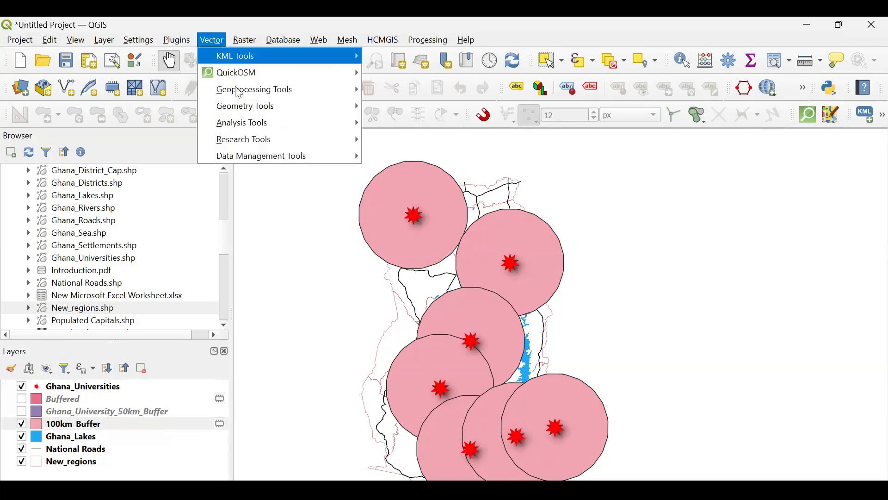
{"action": "mouse_move", "coordinate": [237, 89]}
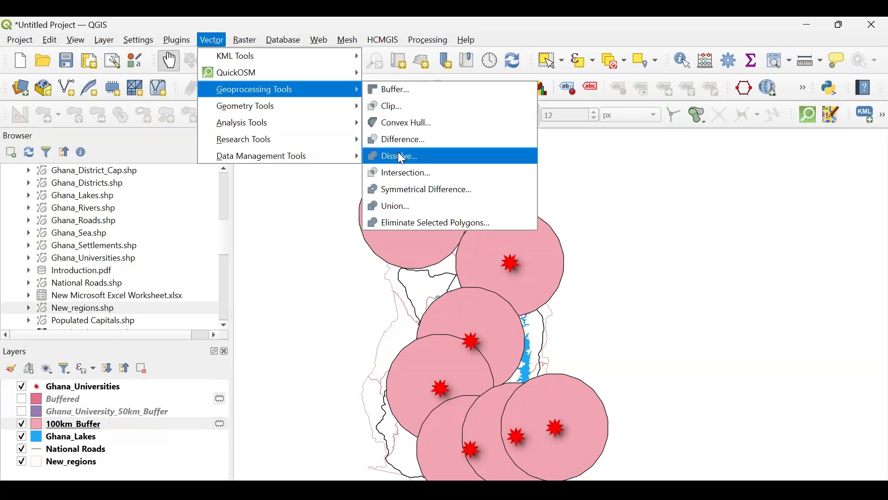
{"action": "left_click", "coordinate": [402, 159]}
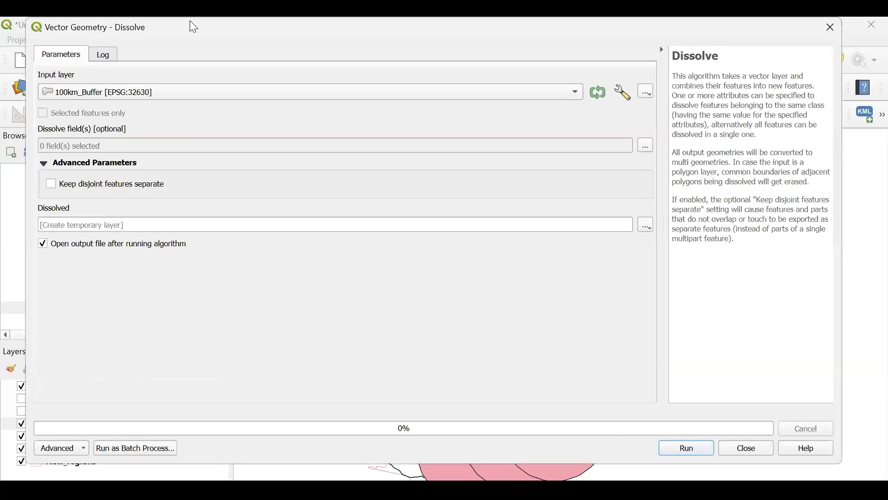
{"action": "left_click_drag", "start_coordinate": [194, 27], "coordinate": [348, 76]}
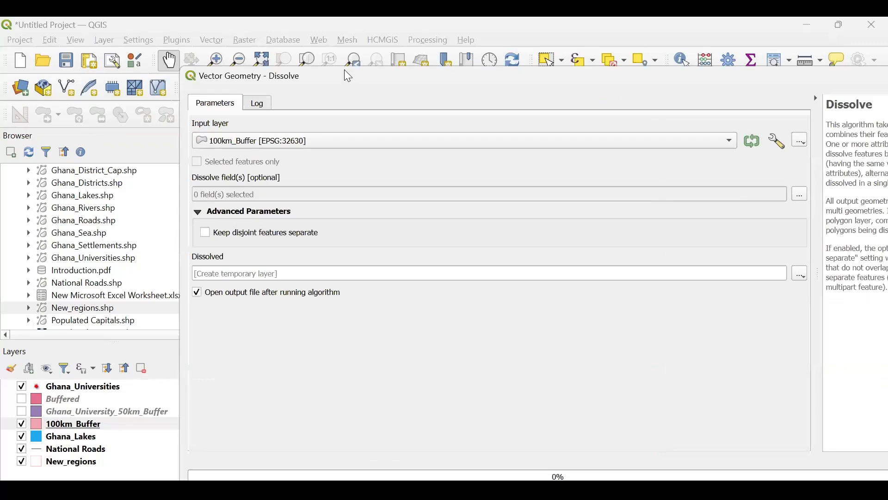
{"action": "left_click", "coordinate": [286, 143]}
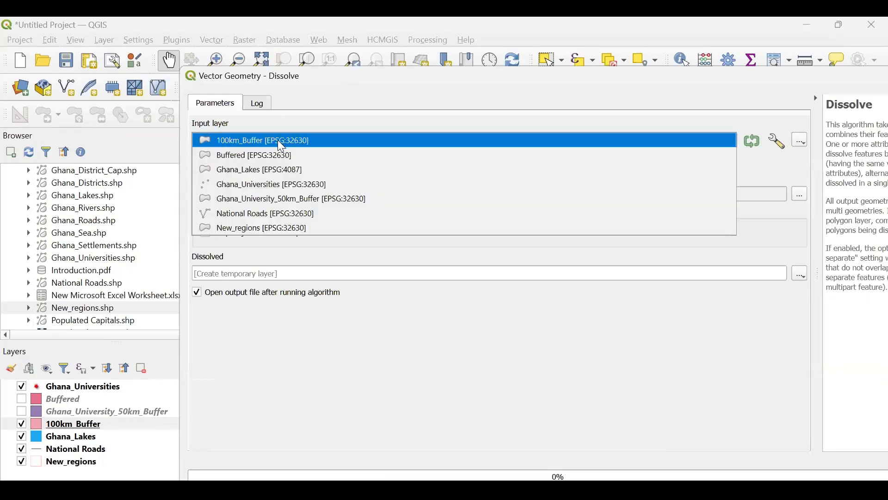
{"action": "left_click", "coordinate": [277, 140]}
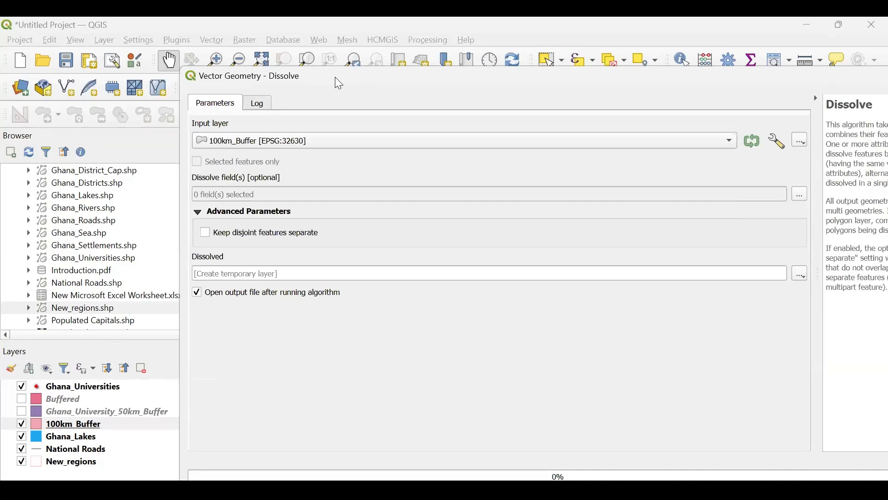
{"action": "double_click", "coordinate": [335, 77]}
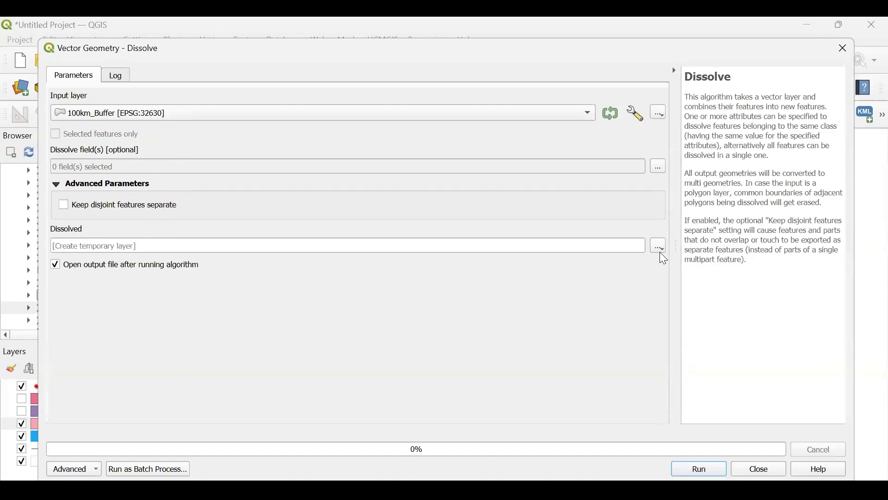
{"action": "left_click", "coordinate": [659, 249]}
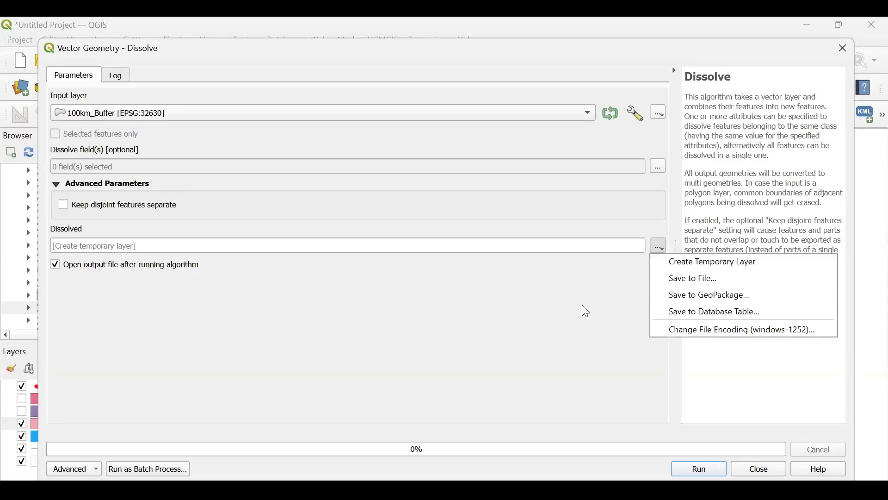
{"action": "left_click", "coordinate": [701, 463]}
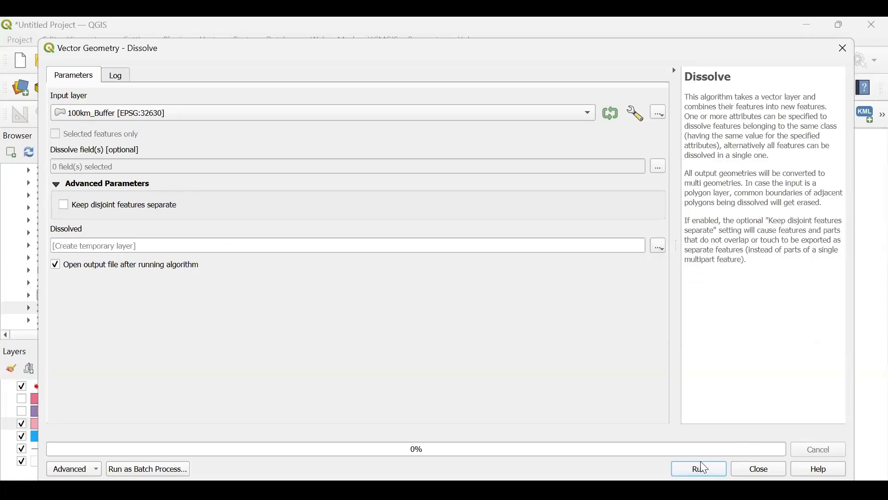
{"action": "left_click", "coordinate": [705, 468]}
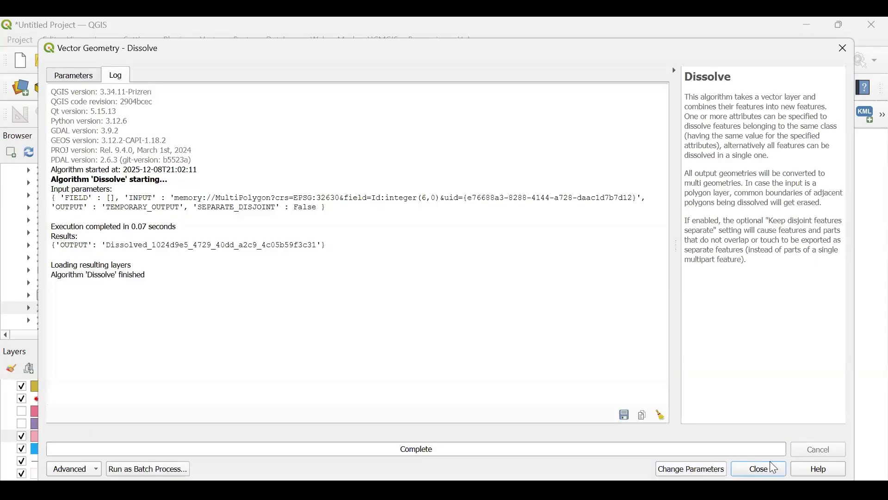
{"action": "left_click", "coordinate": [764, 464]}
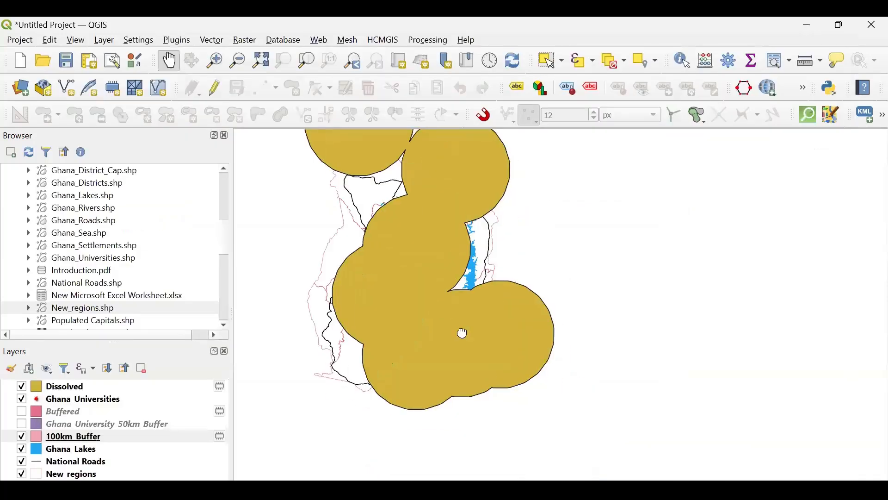
Move the 100km_Buffer layer above the Dissolved layer so it draws on top
{"action": "left_click_drag", "start_coordinate": [463, 333], "coordinate": [530, 393]}
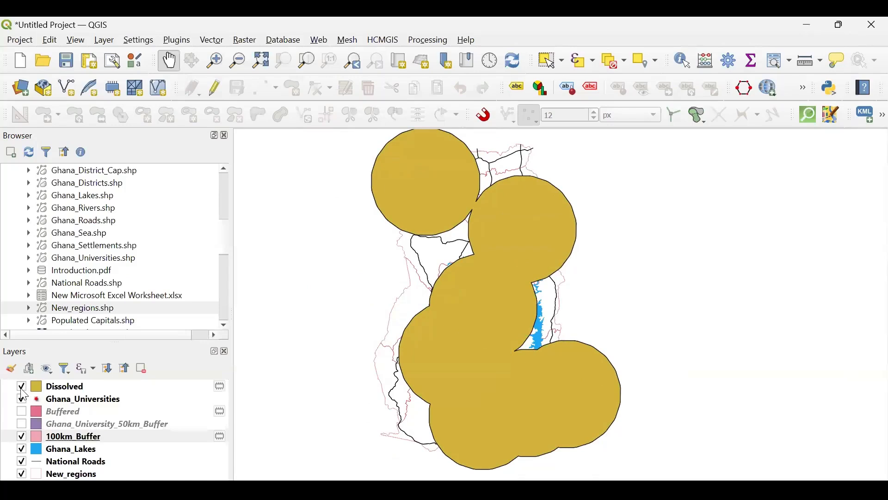
{"action": "left_click", "coordinate": [56, 392]}
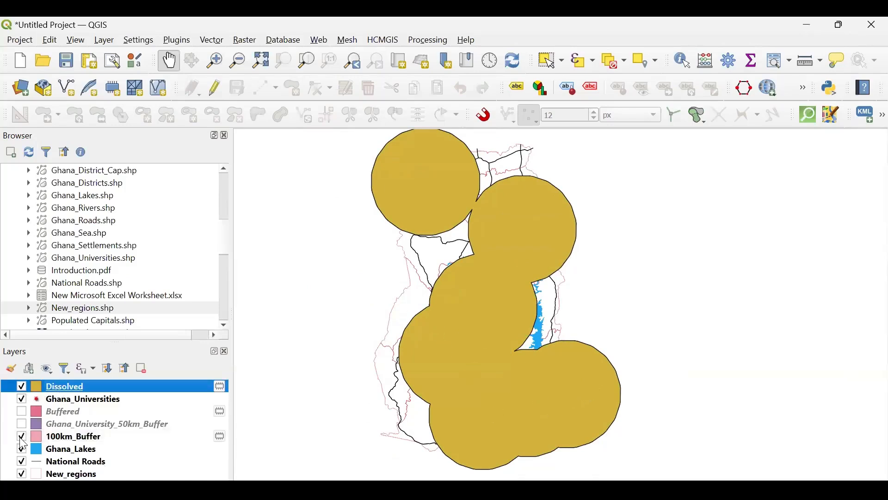
{"action": "left_click", "coordinate": [64, 439]}
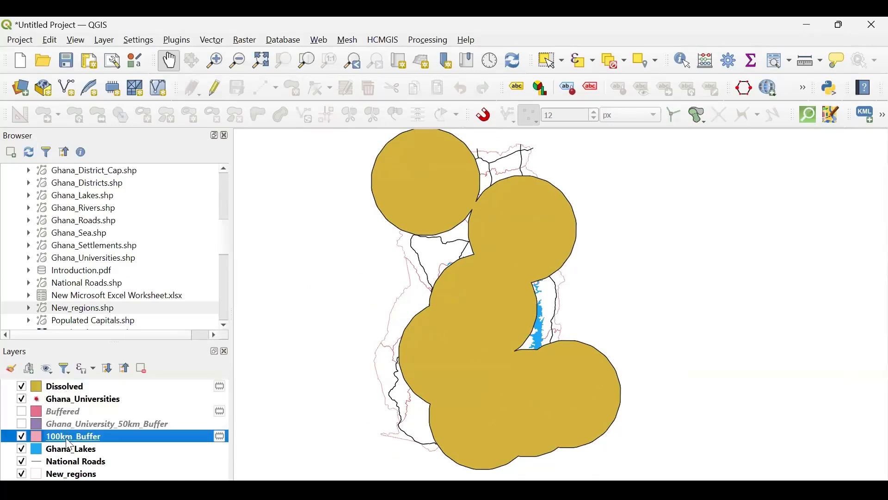
{"action": "left_click_drag", "start_coordinate": [69, 446], "coordinate": [70, 389]}
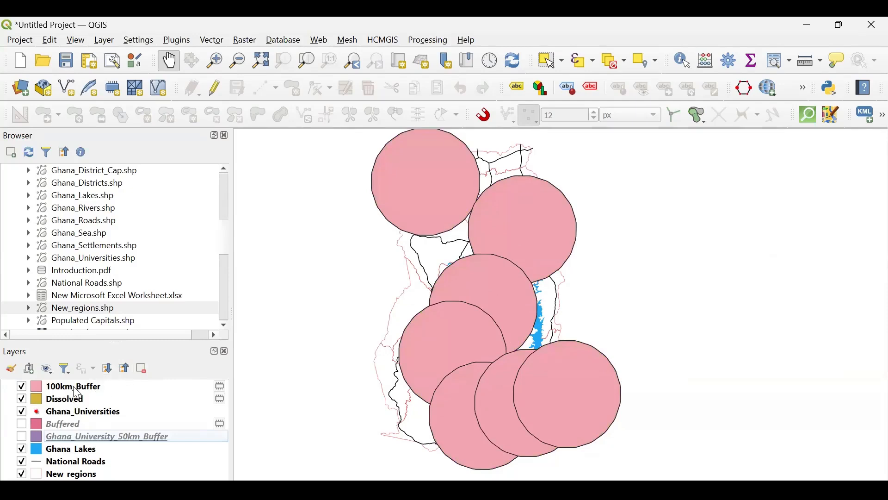
Open the styling of the 100km_Buffer layer and try a white fill at 61.1 % symbol opacity
{"action": "left_click", "coordinate": [74, 387]}
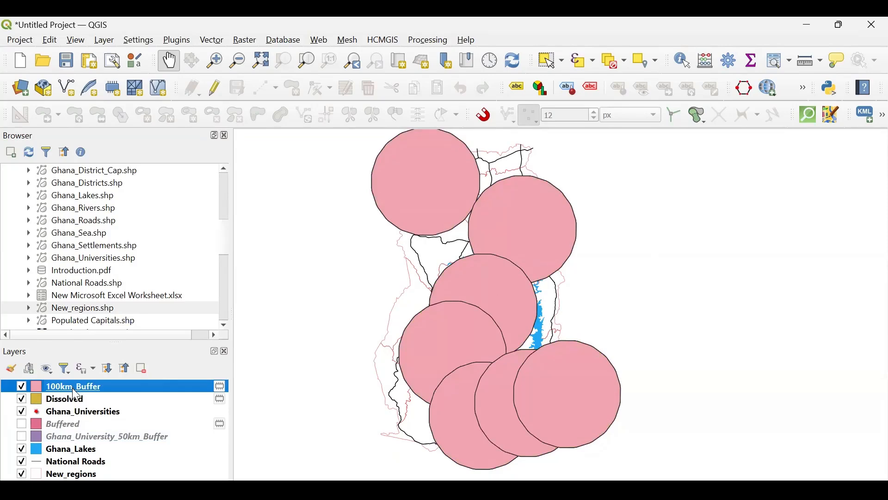
{"action": "left_click", "coordinate": [12, 369]}
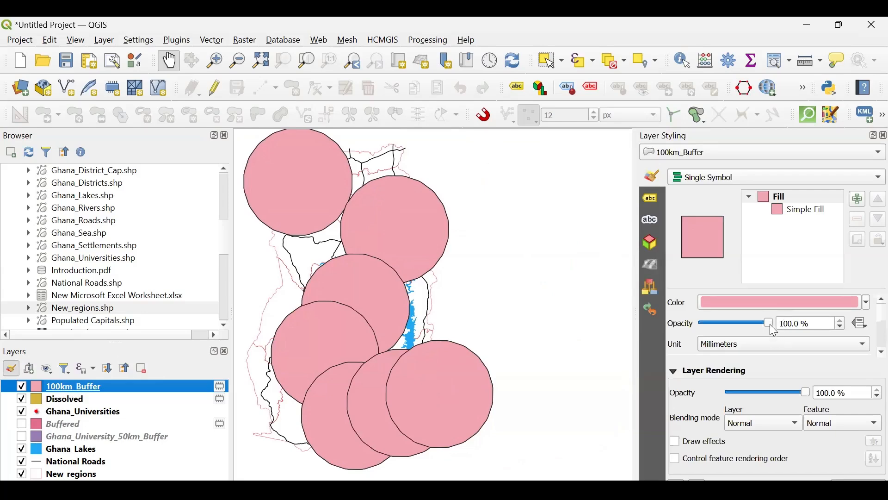
{"action": "left_click_drag", "start_coordinate": [770, 323], "coordinate": [703, 326]}
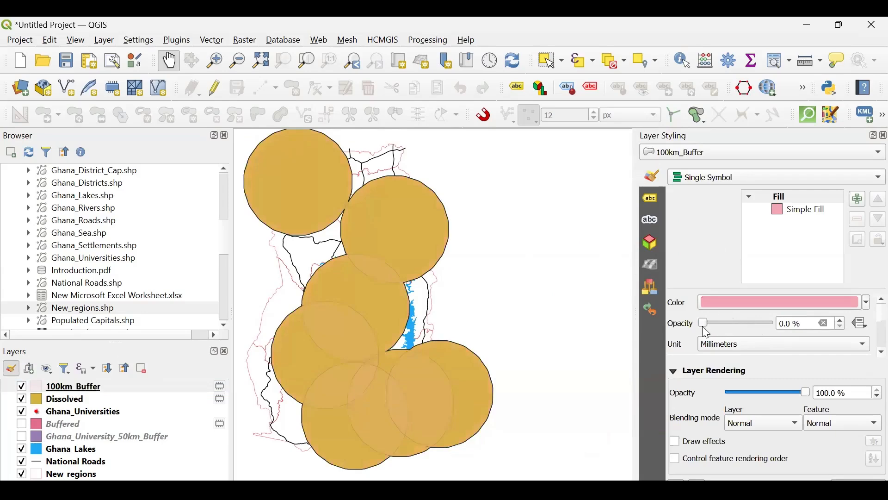
{"action": "left_click_drag", "start_coordinate": [709, 324], "coordinate": [743, 321]}
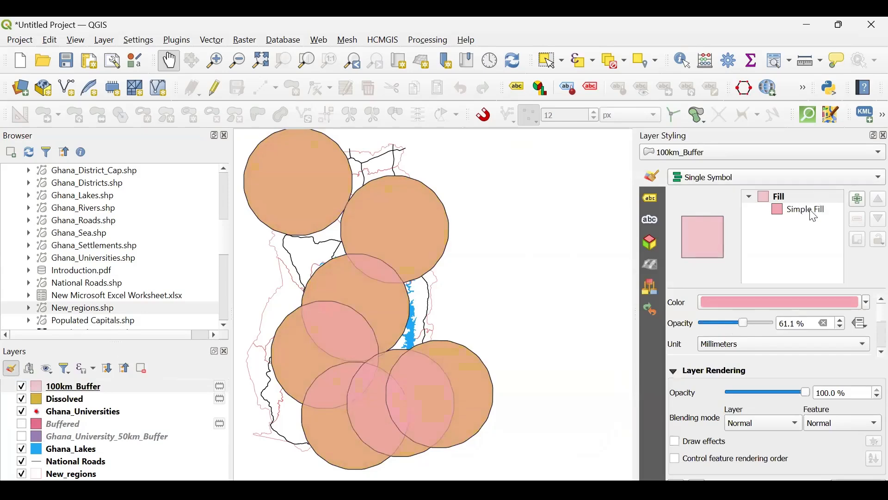
{"action": "left_click", "coordinate": [869, 307]}
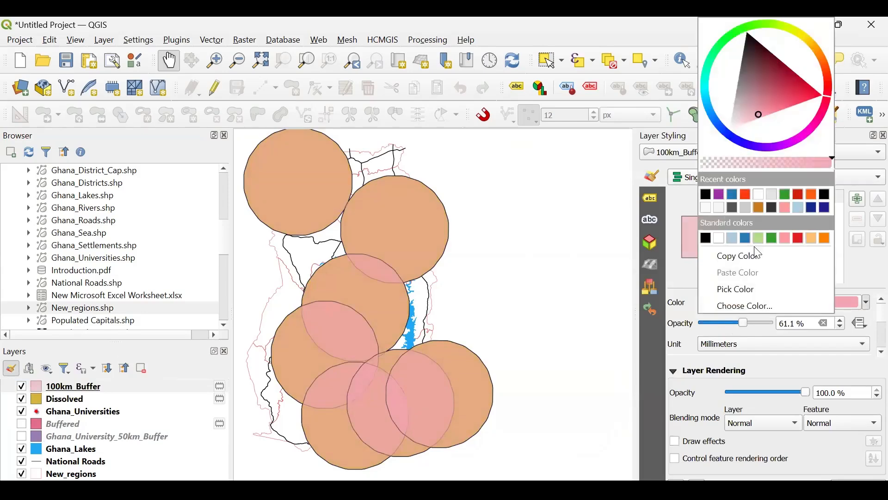
{"action": "left_click", "coordinate": [719, 239]}
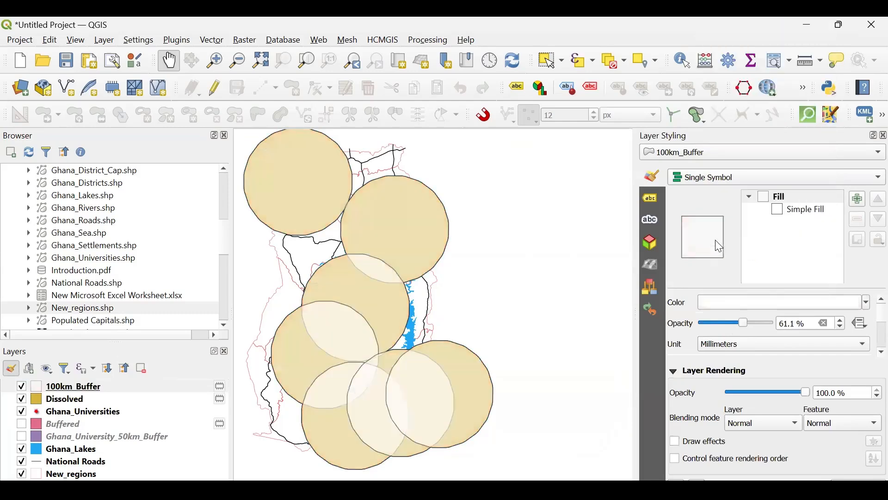
Give the 100km_Buffer layer a bright green fill at 28.4 % symbol opacity and close its styling
{"action": "left_click", "coordinate": [868, 308]}
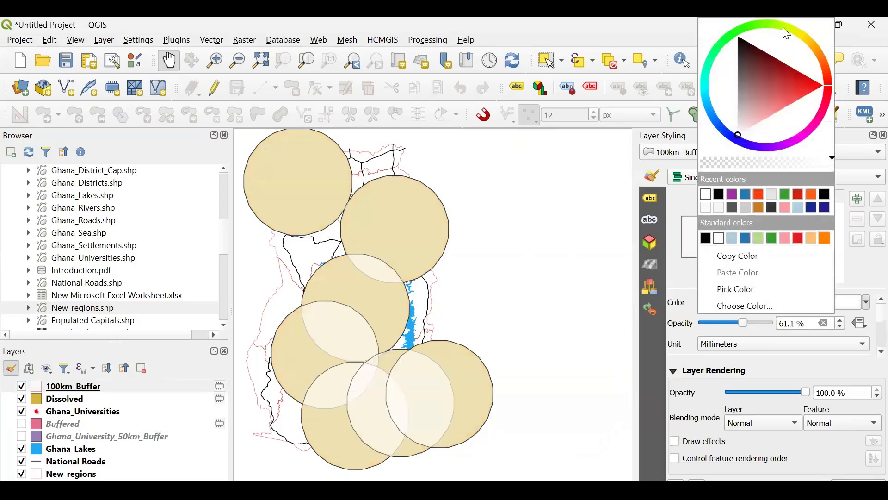
{"action": "left_click", "coordinate": [763, 33]}
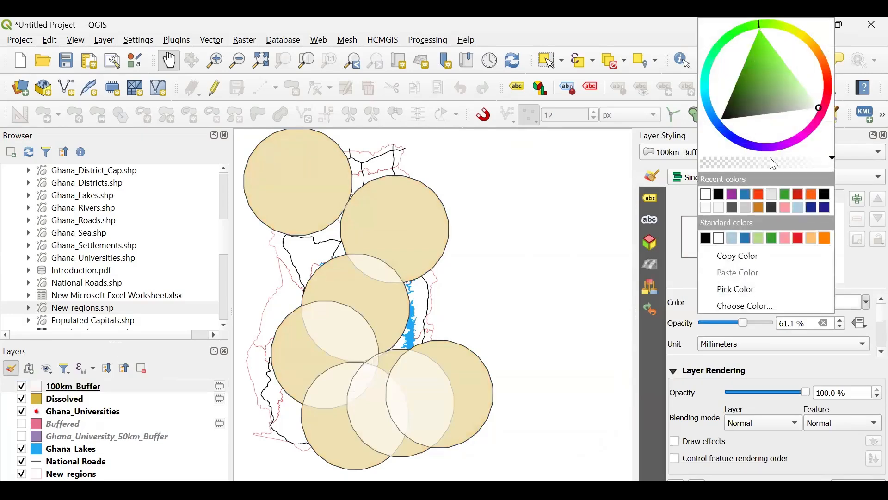
{"action": "left_click", "coordinate": [763, 46]}
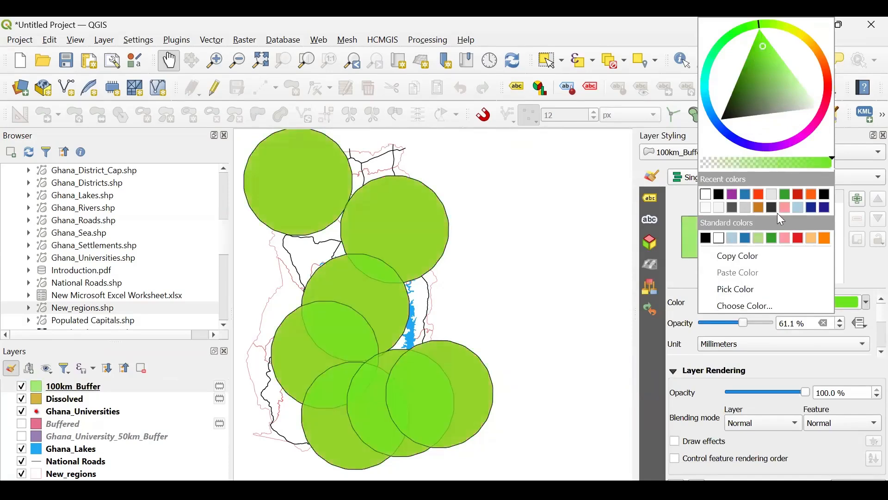
{"action": "left_click_drag", "start_coordinate": [745, 324], "coordinate": [722, 330]}
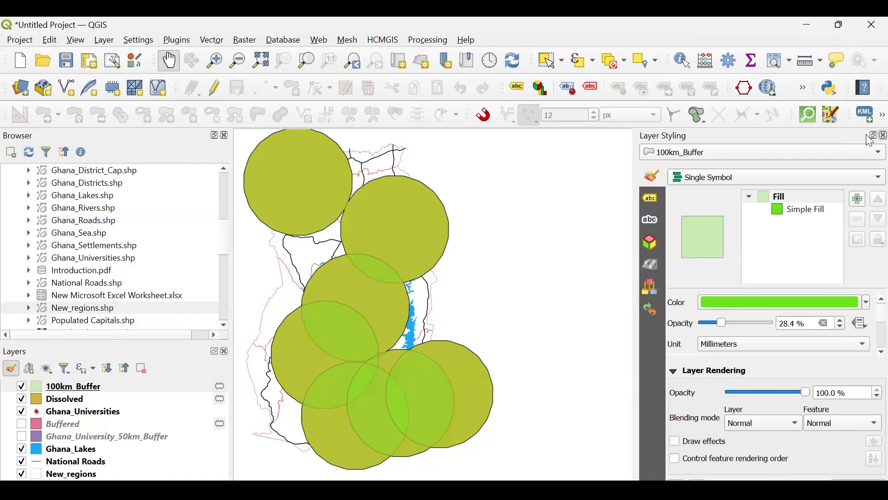
{"action": "left_click", "coordinate": [885, 136]}
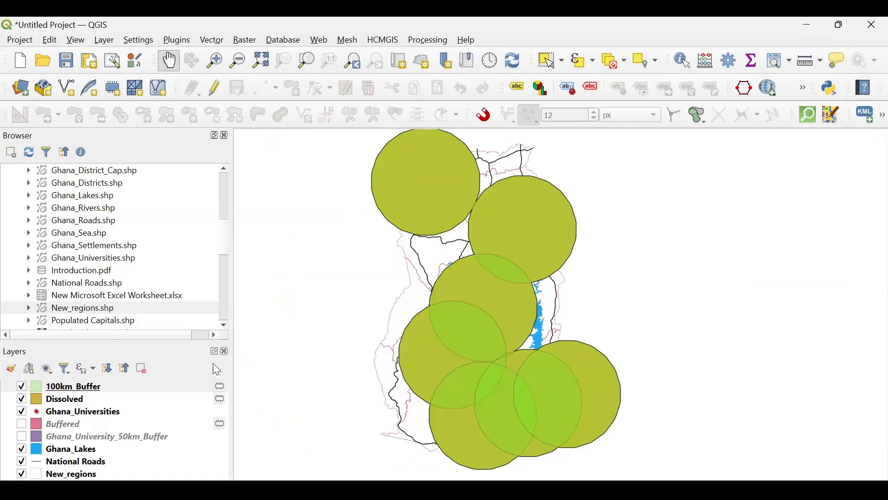
Toggle 100km_Buffer off and on to compare it with the dissolved shape, then review its attribute table's features
{"action": "left_click", "coordinate": [21, 386]}
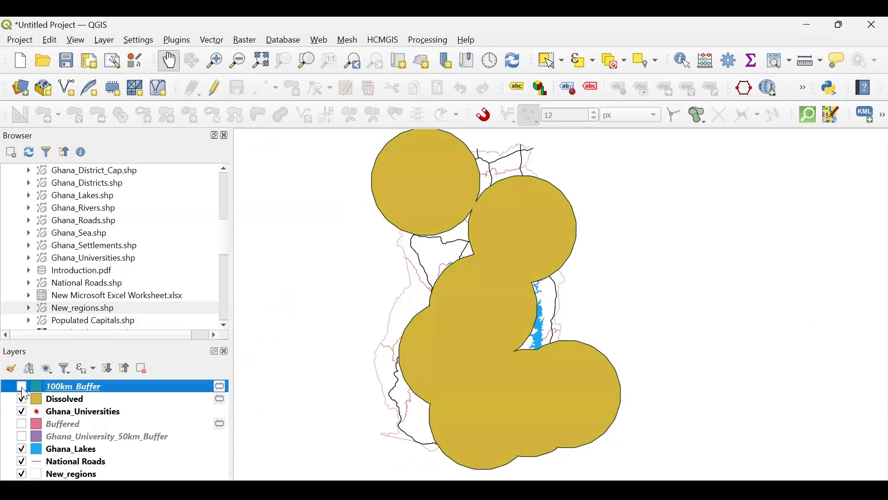
{"action": "left_click", "coordinate": [21, 387]}
{"action": "right_click", "coordinate": [57, 389]}
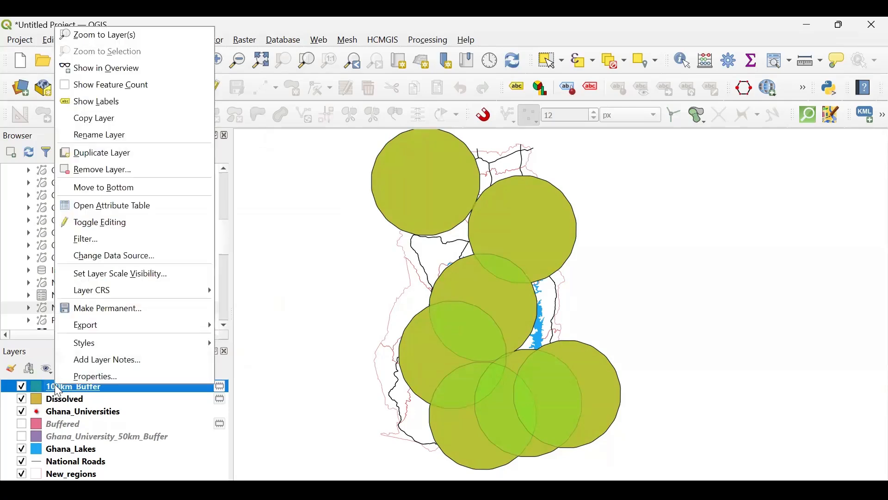
{"action": "left_click", "coordinate": [100, 215]}
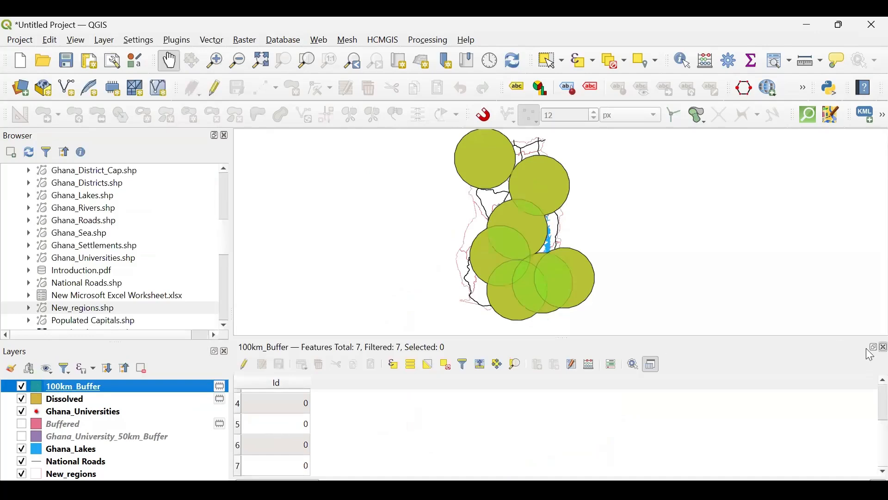
{"action": "left_click", "coordinate": [885, 347]}
Review the Dissolved layer's attribute table, selecting its feature and hiding 100km_Buffer to inspect it on the map, then close the table
{"action": "left_click", "coordinate": [68, 400]}
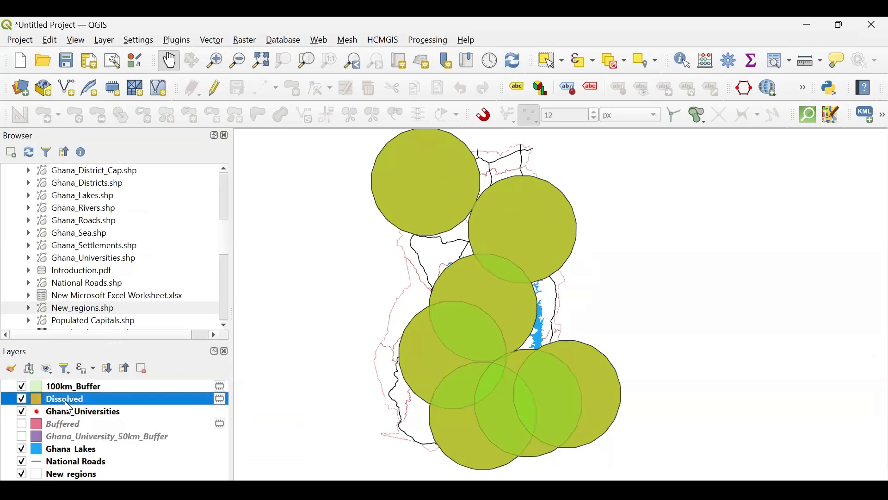
{"action": "right_click", "coordinate": [68, 405]}
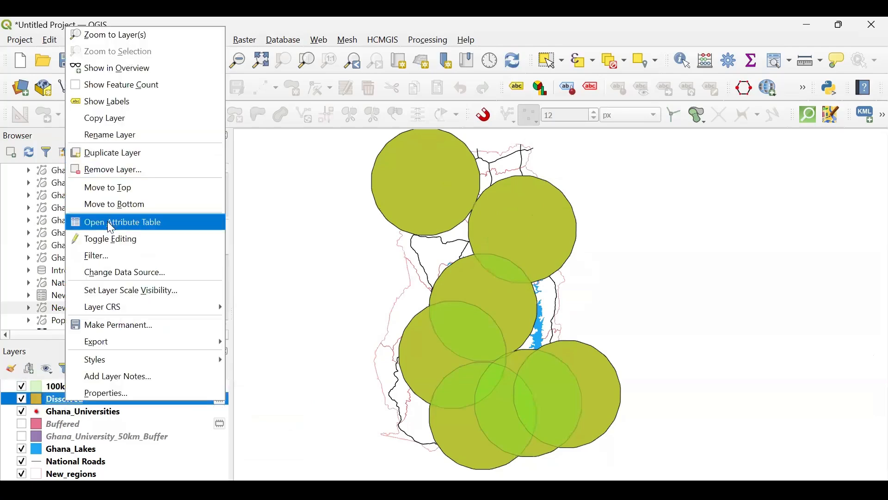
{"action": "left_click", "coordinate": [148, 223]}
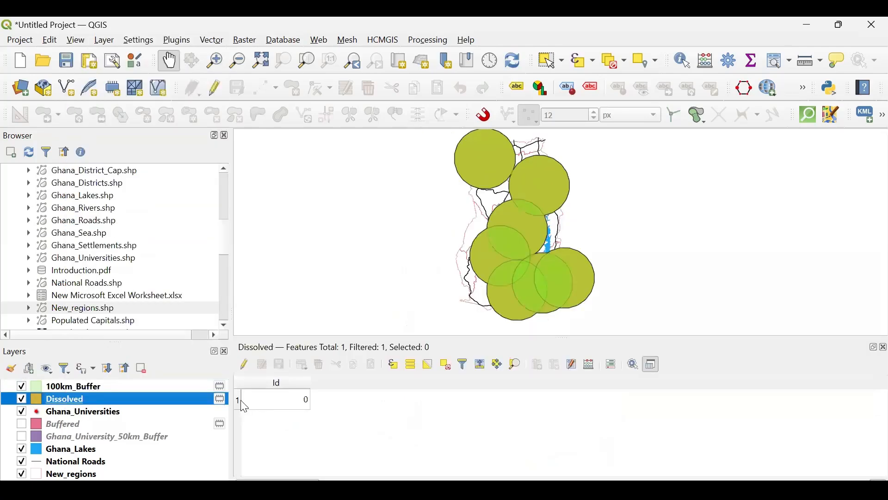
{"action": "left_click", "coordinate": [238, 400]}
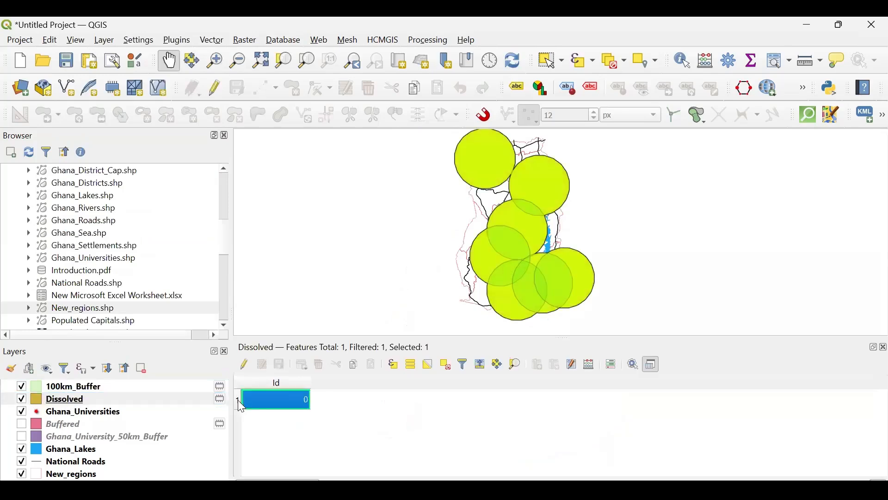
{"action": "left_click", "coordinate": [22, 386]}
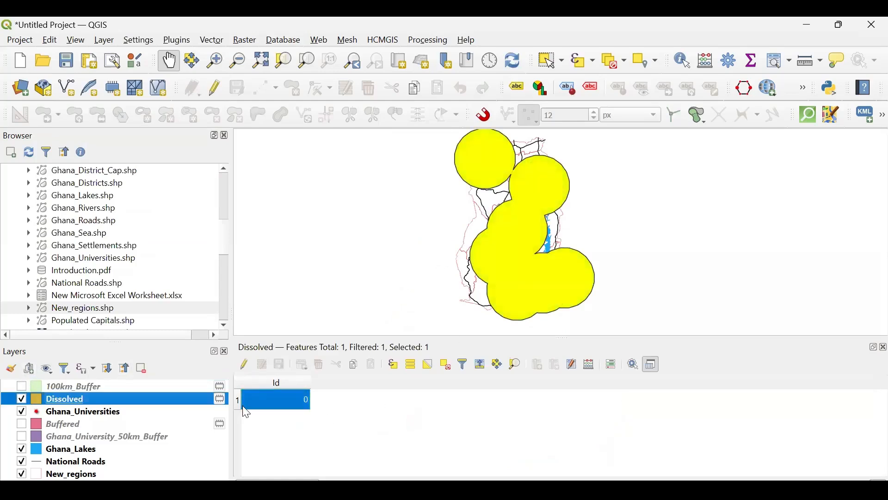
{"action": "left_click", "coordinate": [237, 401]}
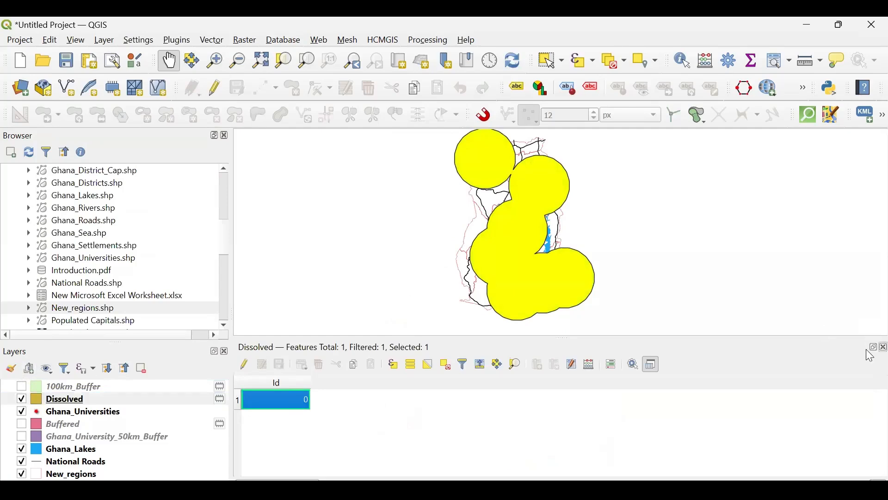
{"action": "left_click", "coordinate": [884, 348]}
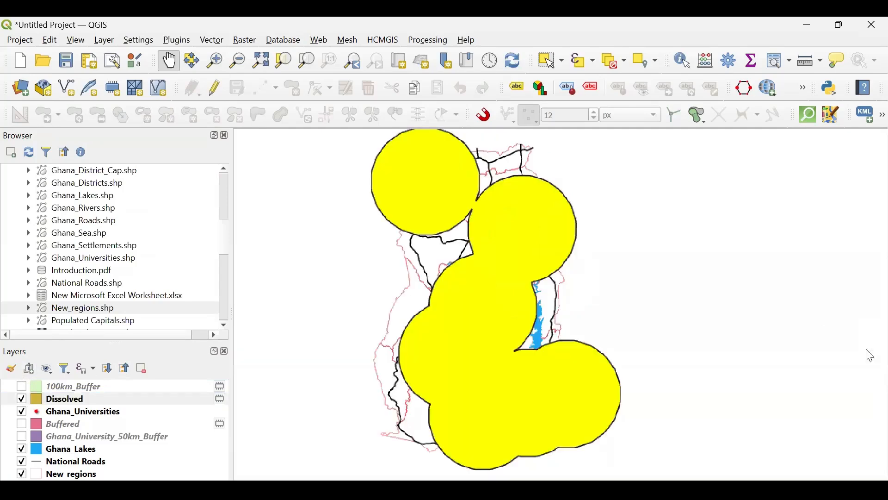
Hide the Dissolved, 100km_Buffer, Ghana_Universities, National Roads and Ghana_Lakes layers so that only New_regions is shown
{"action": "left_click", "coordinate": [21, 399]}
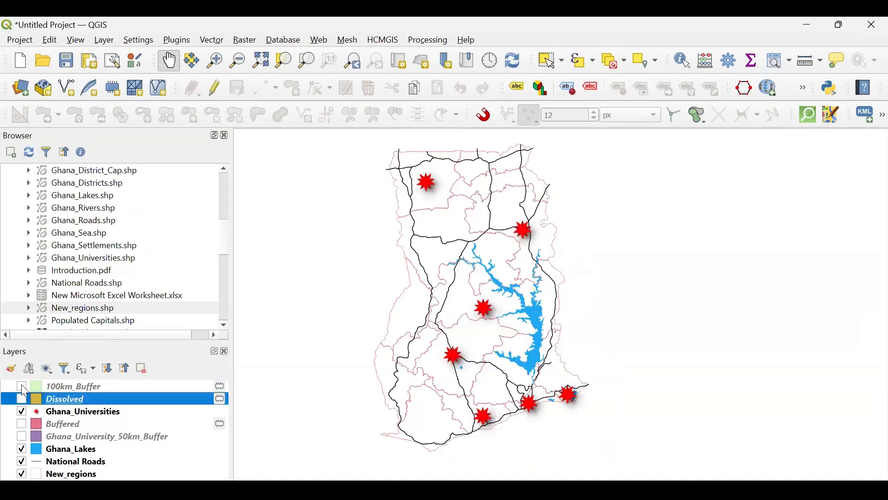
{"action": "left_click", "coordinate": [21, 387]}
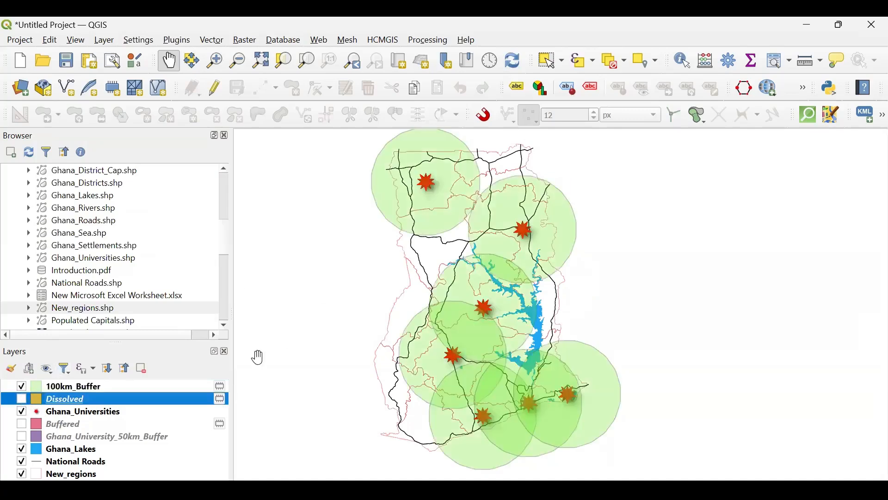
{"action": "left_click", "coordinate": [21, 386]}
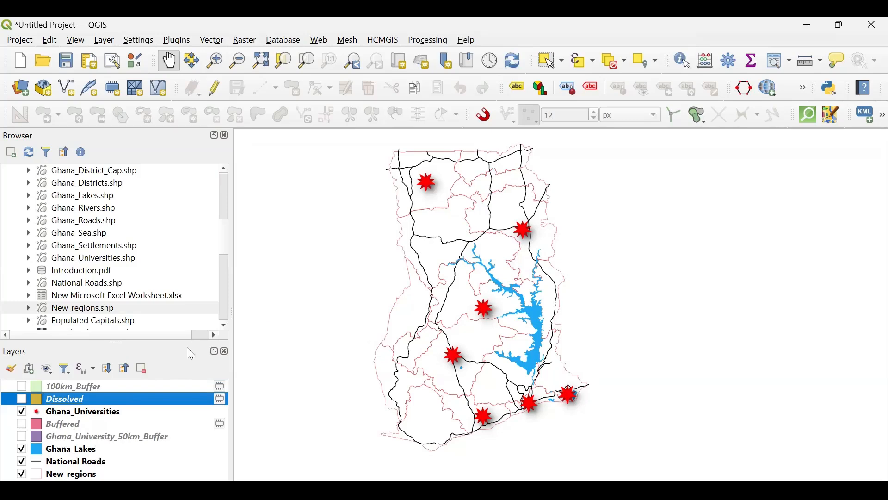
{"action": "left_click", "coordinate": [21, 413]}
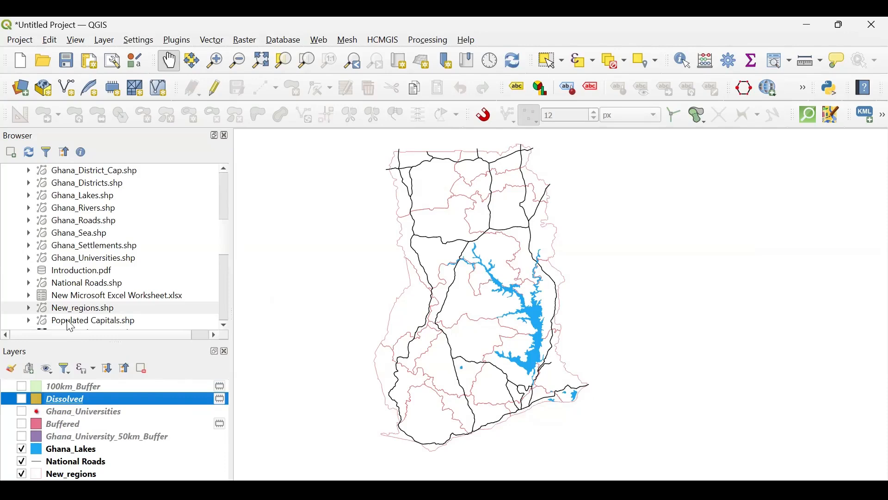
{"action": "left_click", "coordinate": [22, 462]}
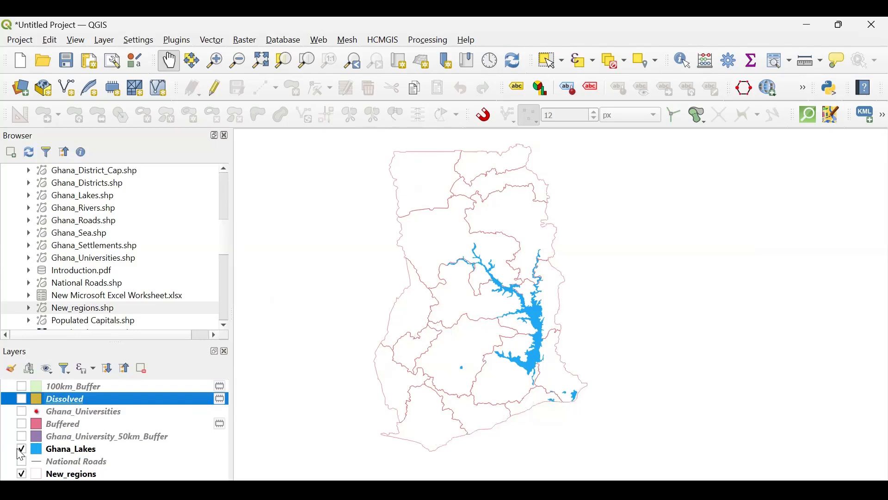
{"action": "left_click", "coordinate": [20, 451]}
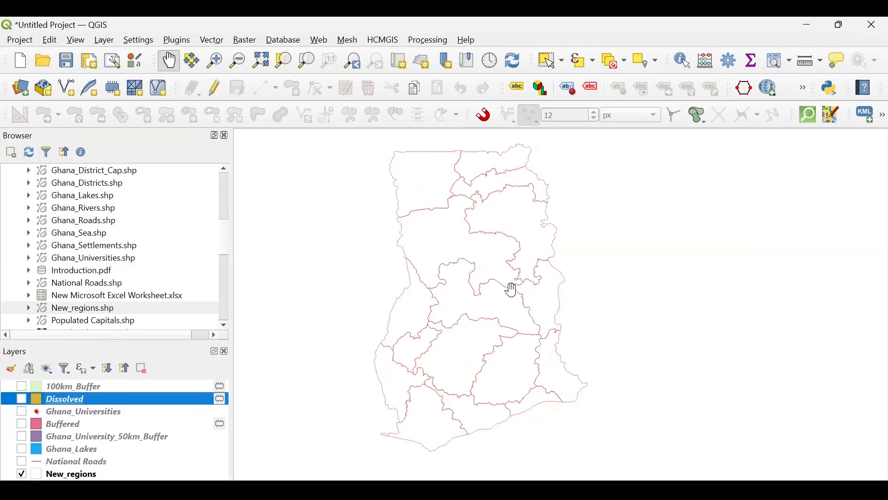
{"action": "mouse_move", "coordinate": [507, 295]}
{"action": "left_mouse_down"}
{"action": "mouse_move", "coordinate": [524, 313]}
{"action": "mouse_move", "coordinate": [512, 301]}
{"action": "mouse_move", "coordinate": [515, 287]}
{"action": "left_mouse_up"}
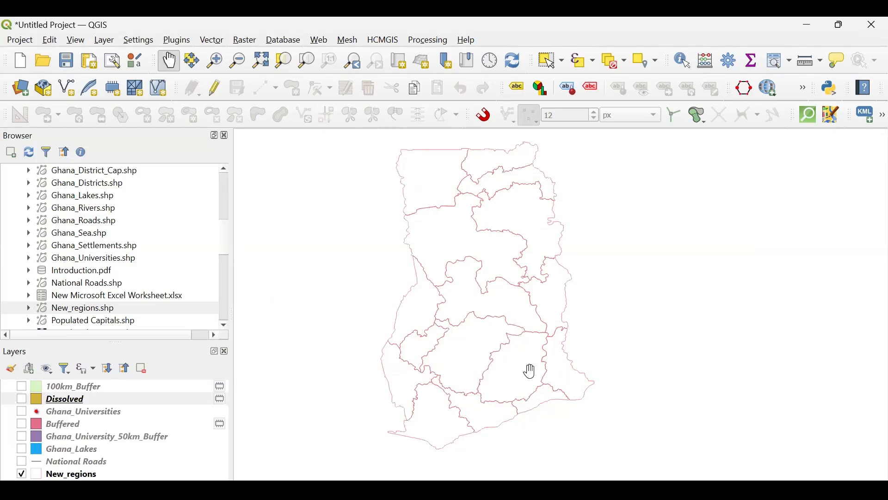
{"action": "left_click_drag", "start_coordinate": [452, 375], "coordinate": [486, 365]}
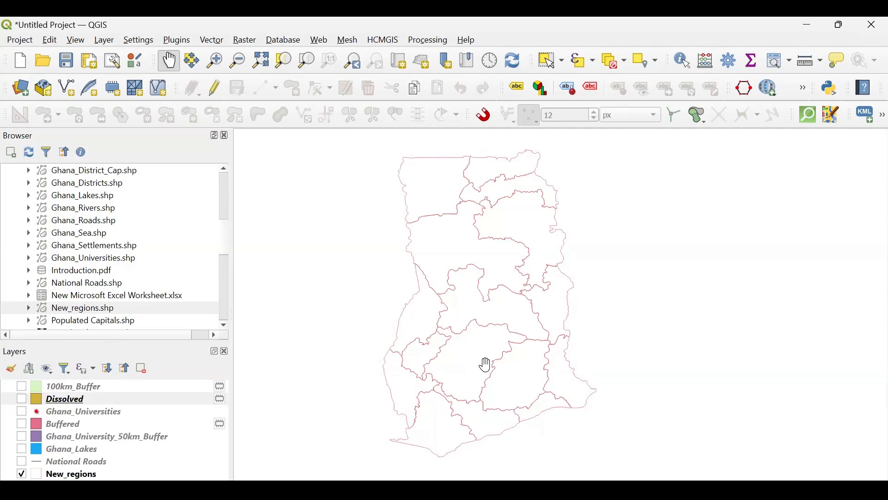
{"action": "left_click", "coordinate": [565, 65]}
{"action": "left_click", "coordinate": [564, 63]}
{"action": "left_click", "coordinate": [564, 64]}
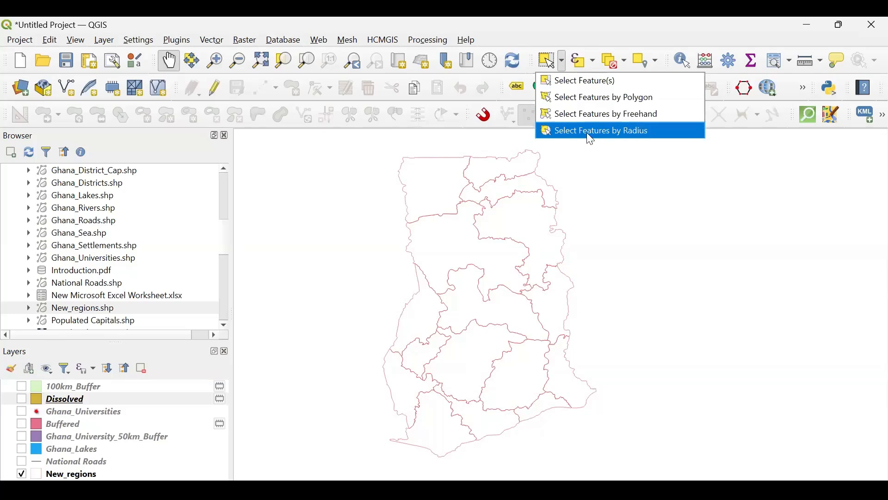
{"action": "left_click", "coordinate": [596, 64]}
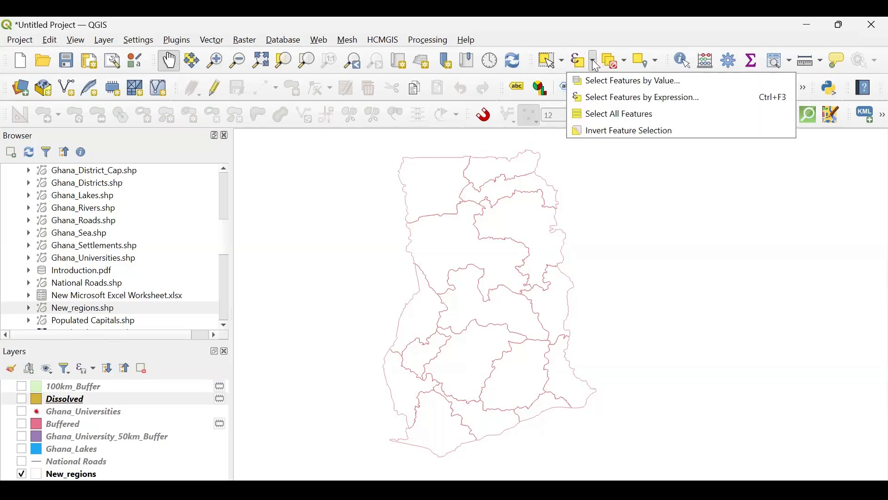
{"action": "left_click", "coordinate": [610, 82]}
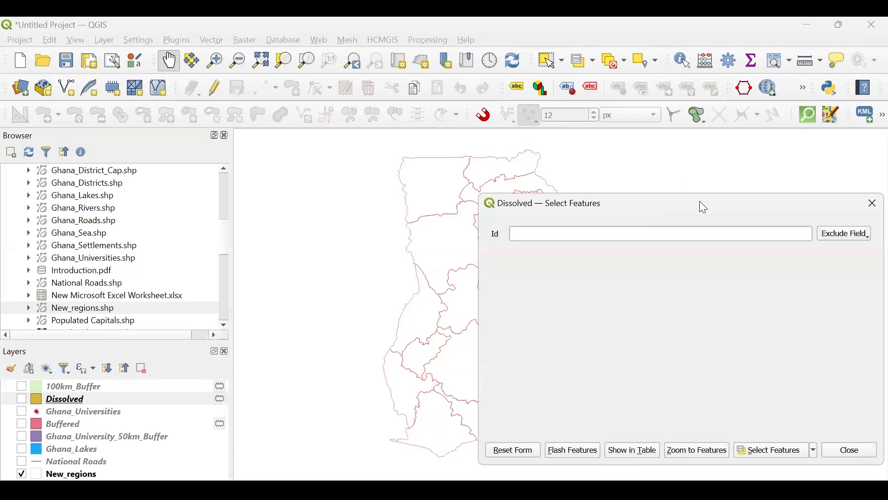
{"action": "left_click_drag", "start_coordinate": [537, 198], "coordinate": [366, 188]}
{"action": "left_click", "coordinate": [700, 225]}
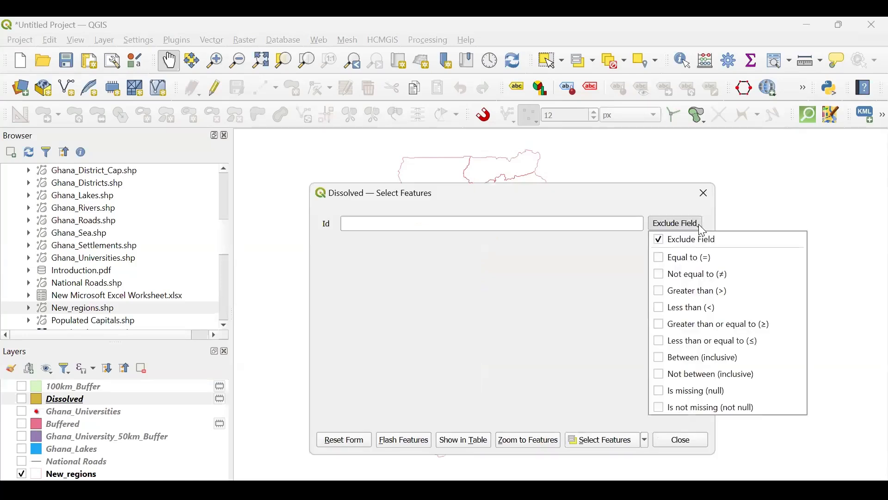
{"action": "left_click", "coordinate": [707, 194]}
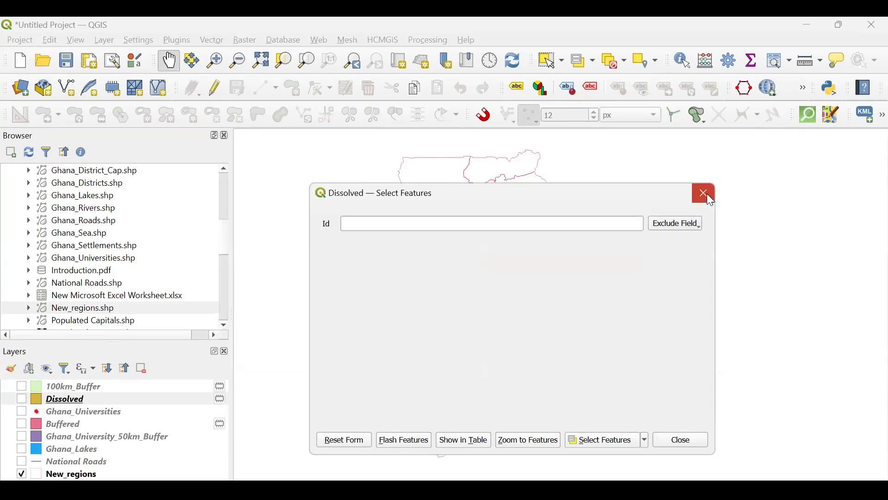
{"action": "left_click", "coordinate": [707, 194]}
Review the region names in the New_regions attribute table and close it
{"action": "left_click", "coordinate": [67, 473]}
{"action": "right_click", "coordinate": [67, 473]}
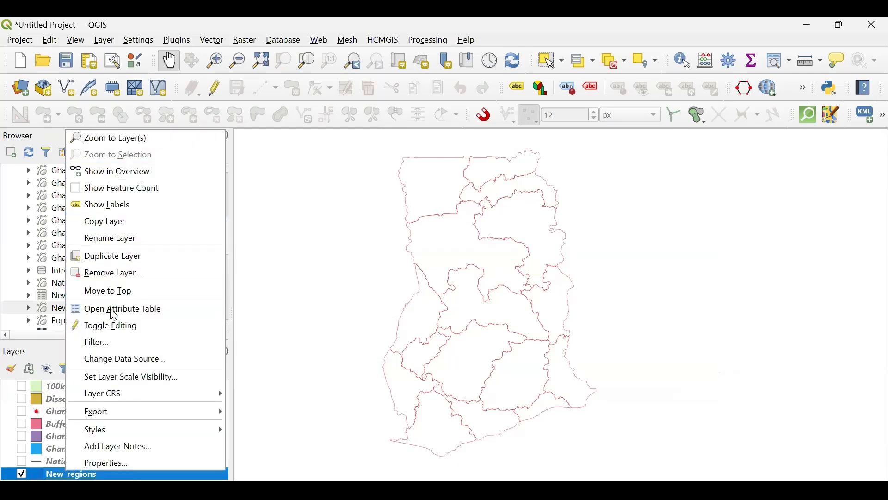
{"action": "left_click", "coordinate": [110, 308]}
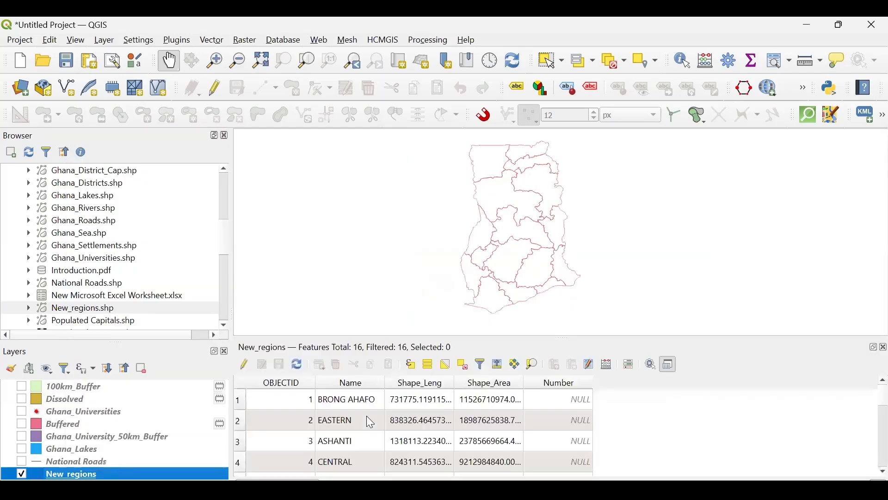
{"action": "left_click", "coordinate": [873, 350]}
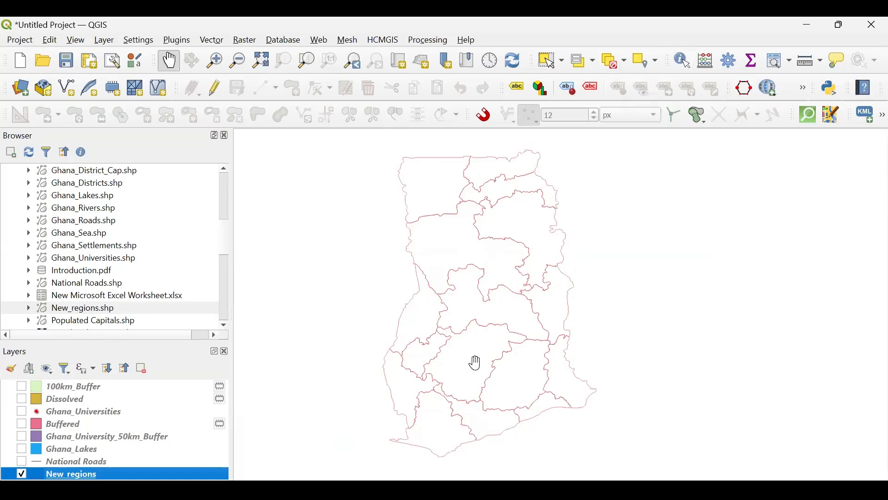
Select the Ashanti region polygon in south-central Ghana on the New_regions layer
{"action": "left_click_drag", "start_coordinate": [504, 346], "coordinate": [491, 353]}
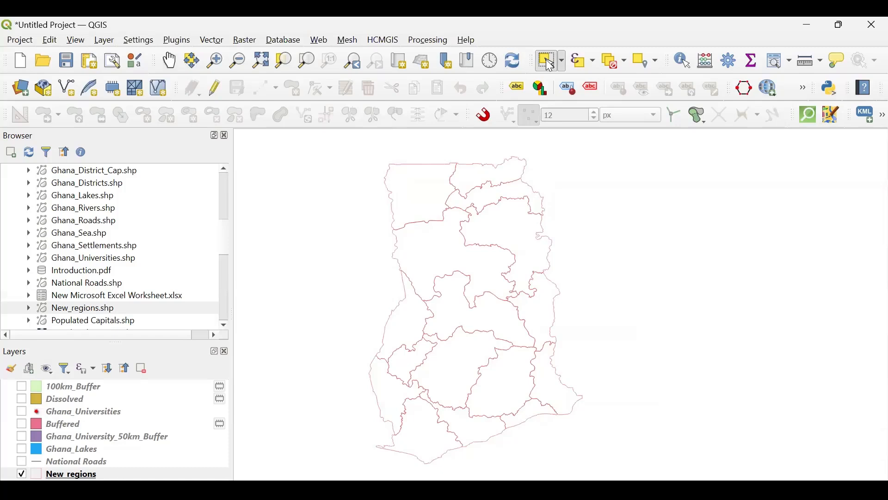
{"action": "left_click", "coordinate": [551, 63]}
{"action": "left_click", "coordinate": [463, 365]}
{"action": "scroll", "coordinate": [464, 373], "scroll_direction": "up", "scroll_amount": 5}
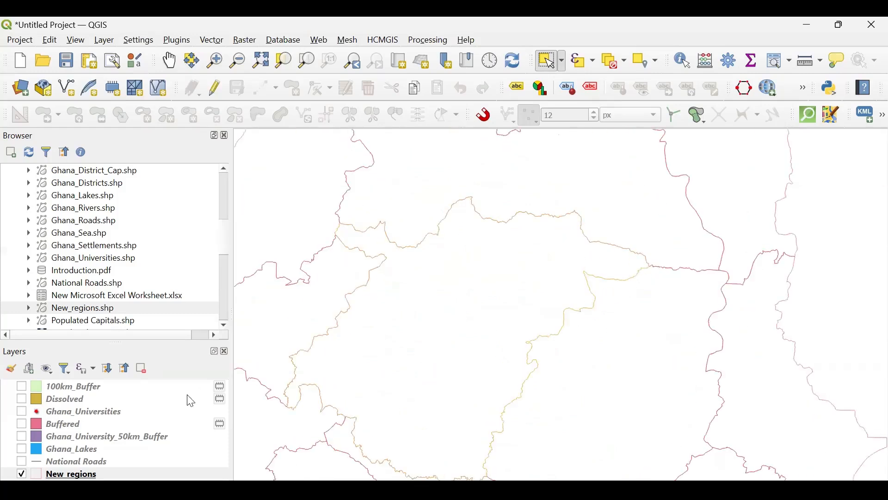
Set the stroke width of the New_regions simple line outline to 0.5 mm and close its styling
{"action": "left_click", "coordinate": [69, 472]}
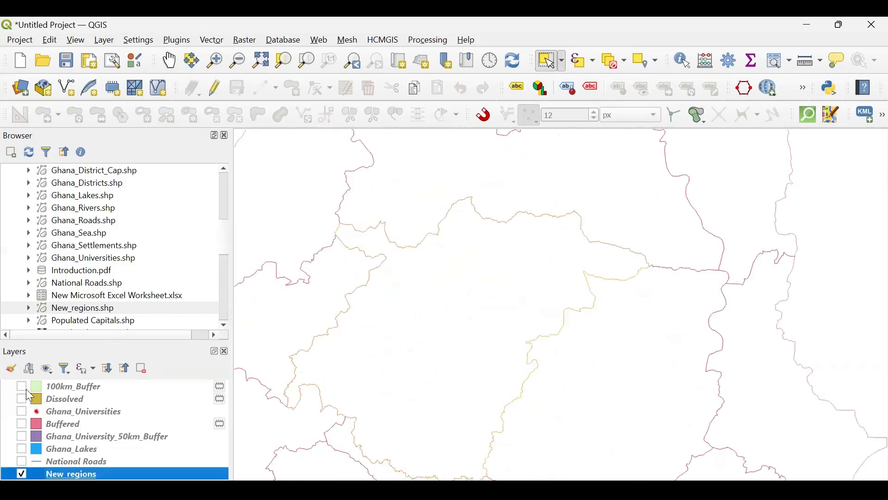
{"action": "left_click", "coordinate": [11, 369]}
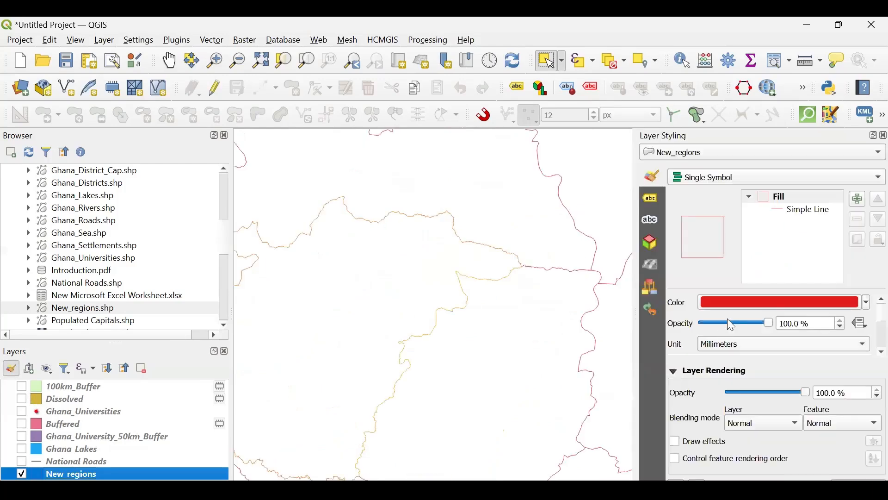
{"action": "left_click", "coordinate": [796, 211]}
{"action": "scroll", "coordinate": [713, 328], "scroll_direction": "down", "scroll_amount": 1}
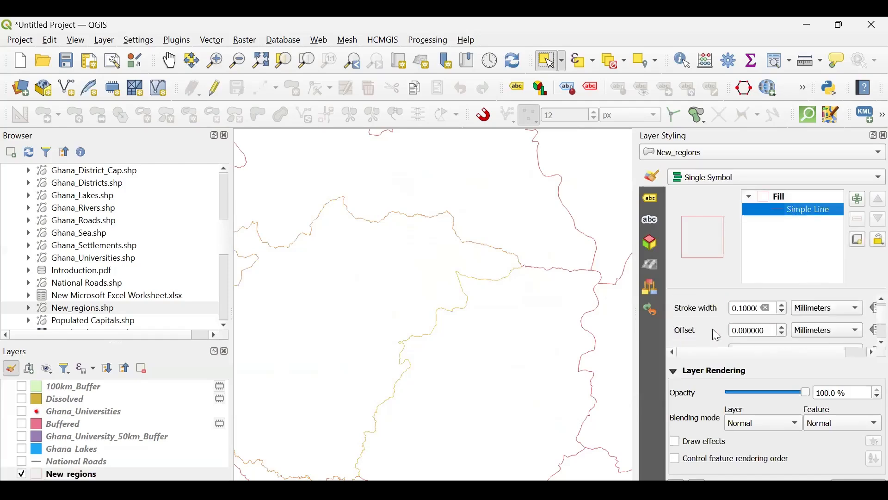
{"action": "left_click", "coordinate": [781, 304]}
{"action": "left_click", "coordinate": [783, 305]}
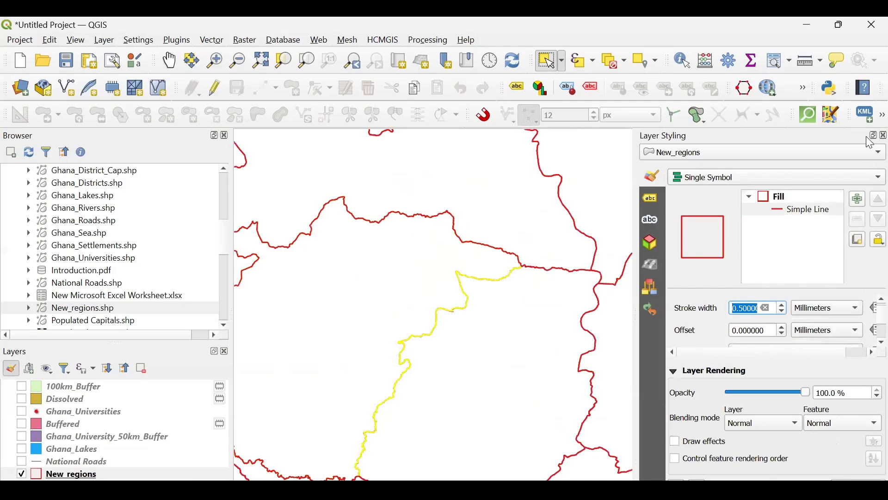
{"action": "left_click", "coordinate": [884, 136]}
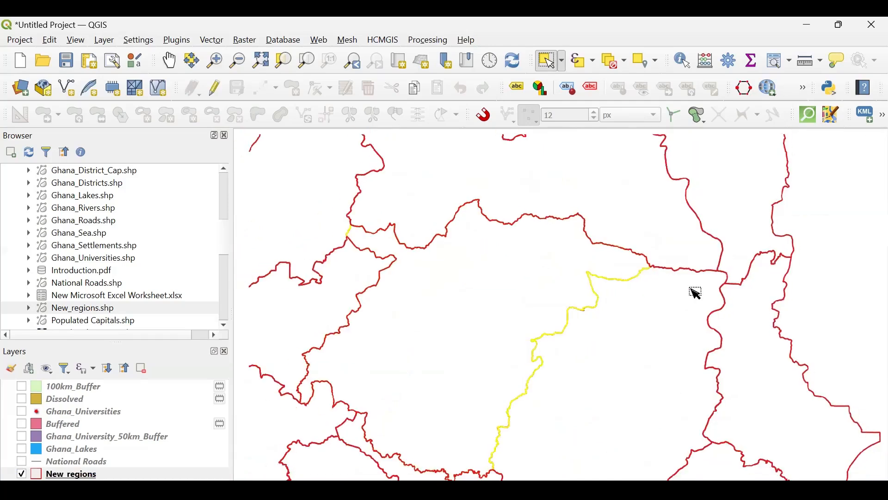
Export only the selected New_regions feature as an ESRI Shapefile named Ashanti Region in the Training Data folder, adding it to the map
{"action": "scroll", "coordinate": [692, 291], "scroll_direction": "up", "scroll_amount": 2}
{"action": "scroll", "coordinate": [574, 361], "scroll_direction": "down", "scroll_amount": 1}
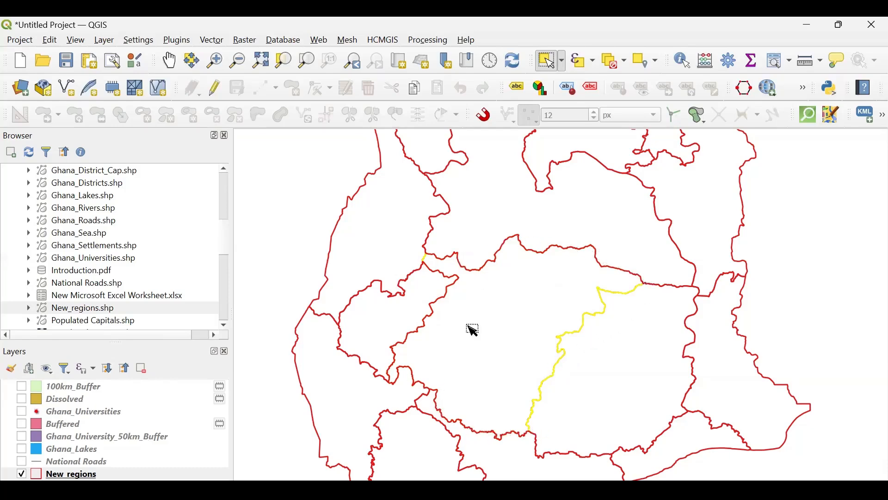
{"action": "scroll", "coordinate": [476, 321], "scroll_direction": "down", "scroll_amount": 2}
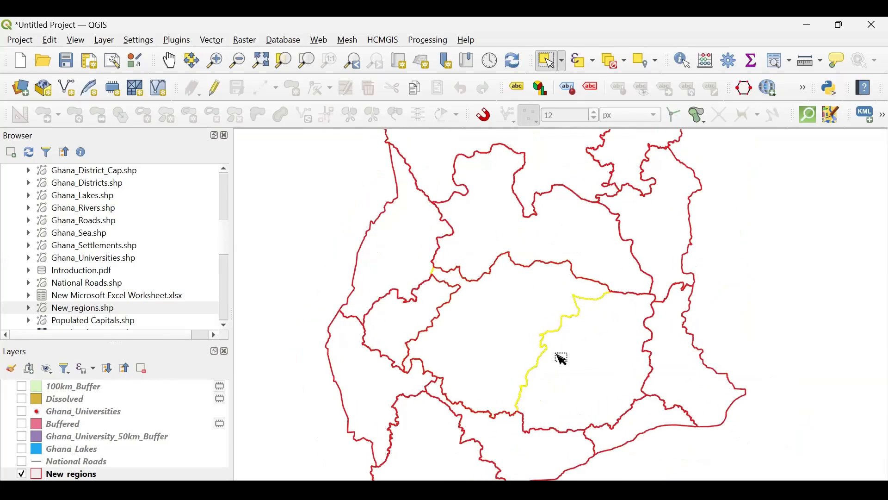
{"action": "right_click", "coordinate": [73, 473]}
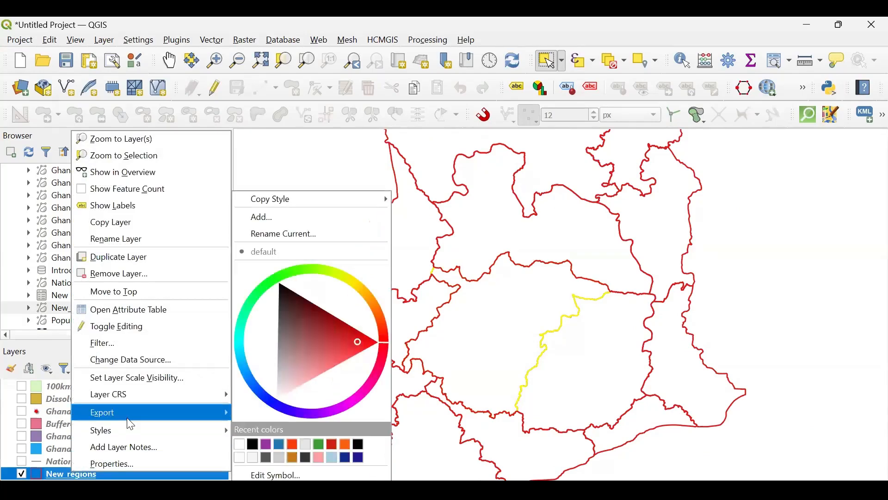
{"action": "mouse_move", "coordinate": [128, 419]}
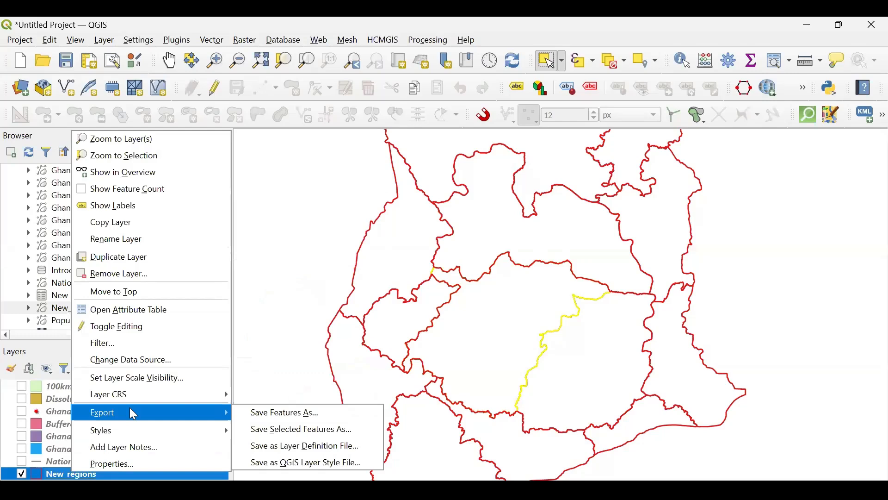
{"action": "left_click", "coordinate": [334, 438]}
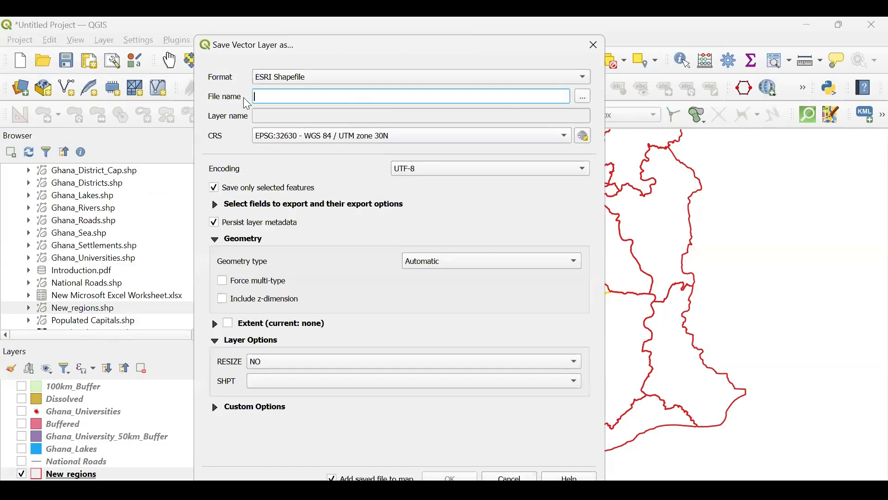
{"action": "left_click", "coordinate": [586, 98]}
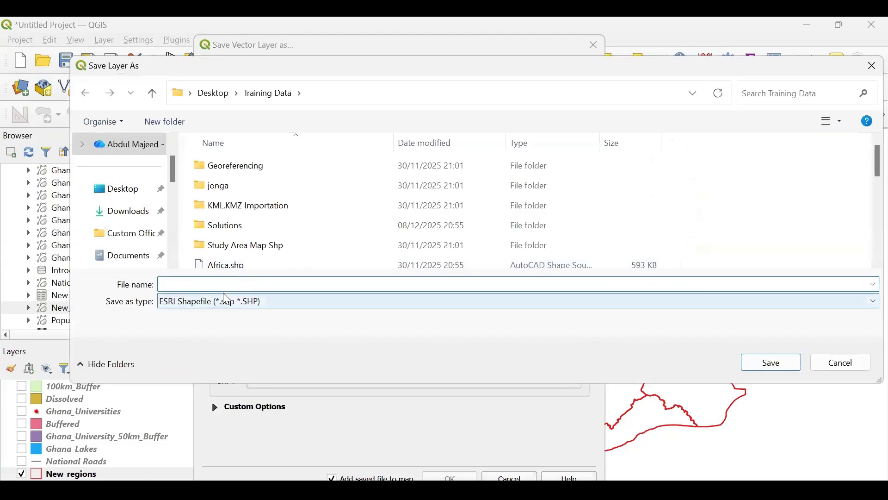
{"action": "type", "text": "Ashanti Region"}
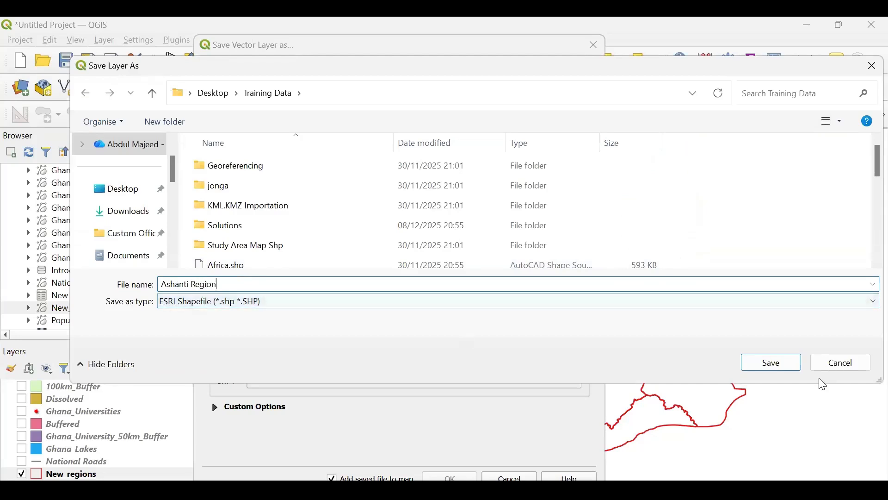
{"action": "left_click", "coordinate": [781, 367]}
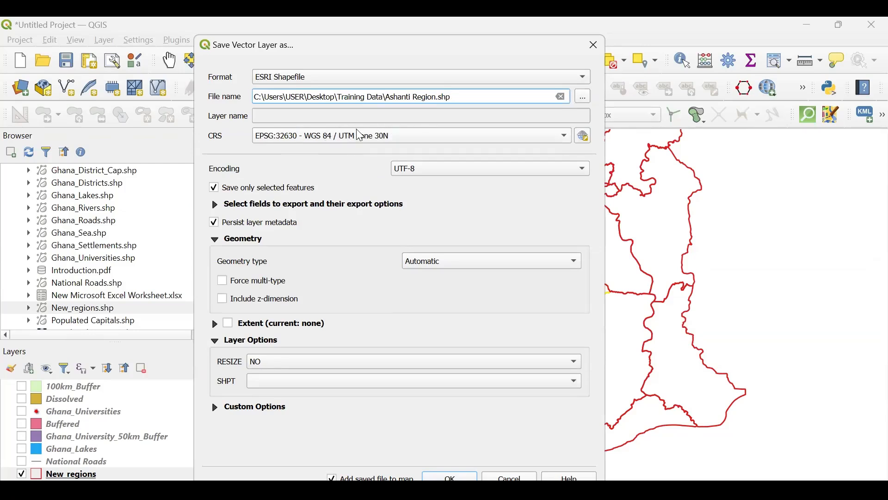
{"action": "left_click", "coordinate": [445, 474]}
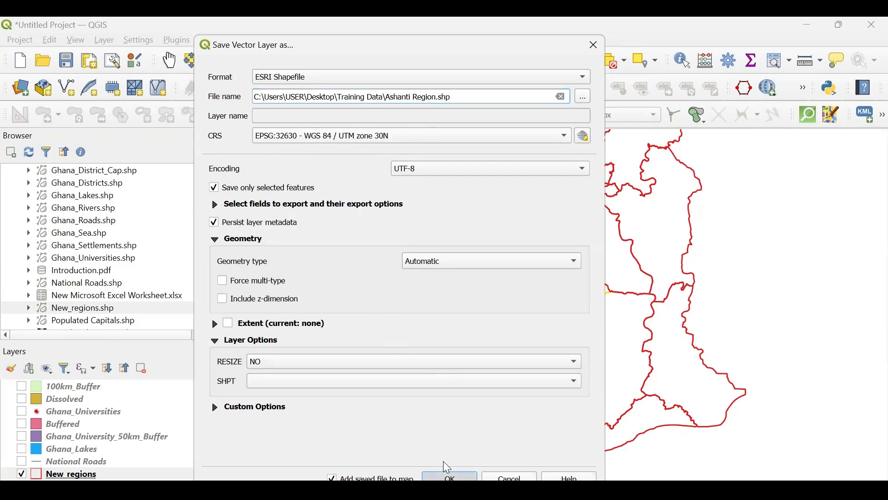
Hide and reshow New_regions to compare the exported Ashanti Region layer with the surrounding regional boundaries
{"action": "scroll", "coordinate": [519, 303], "scroll_direction": "down", "scroll_amount": 3}
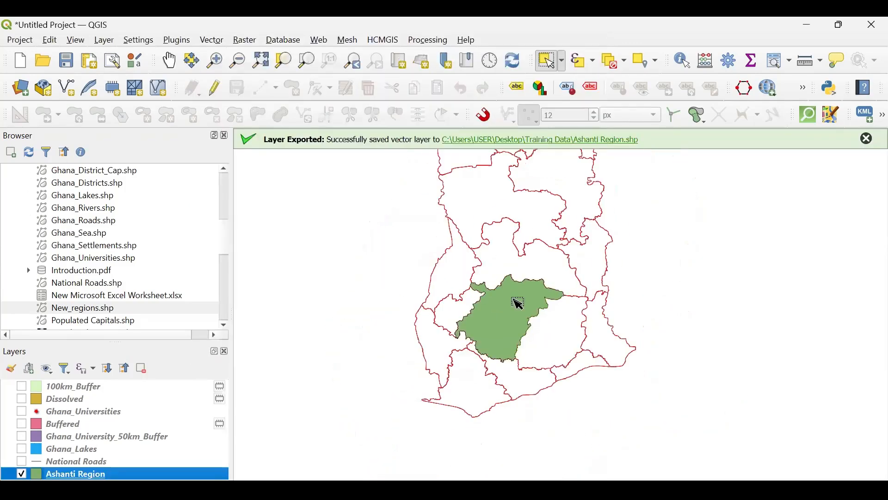
{"action": "left_click", "coordinate": [169, 60]}
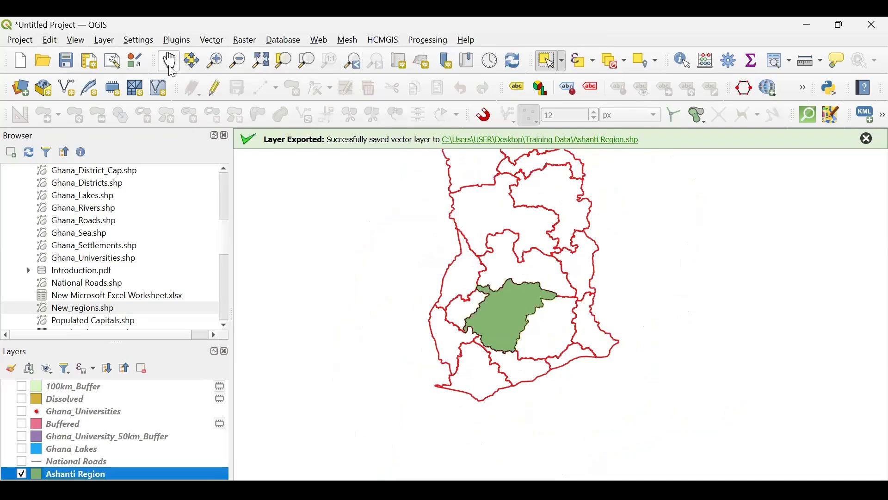
{"action": "left_click_drag", "start_coordinate": [519, 227], "coordinate": [491, 300]}
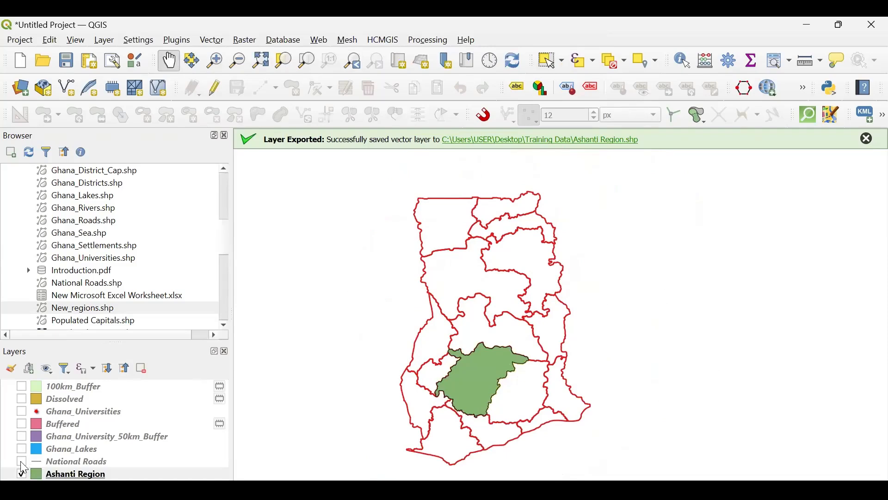
{"action": "left_click_drag", "start_coordinate": [120, 341], "coordinate": [127, 204]}
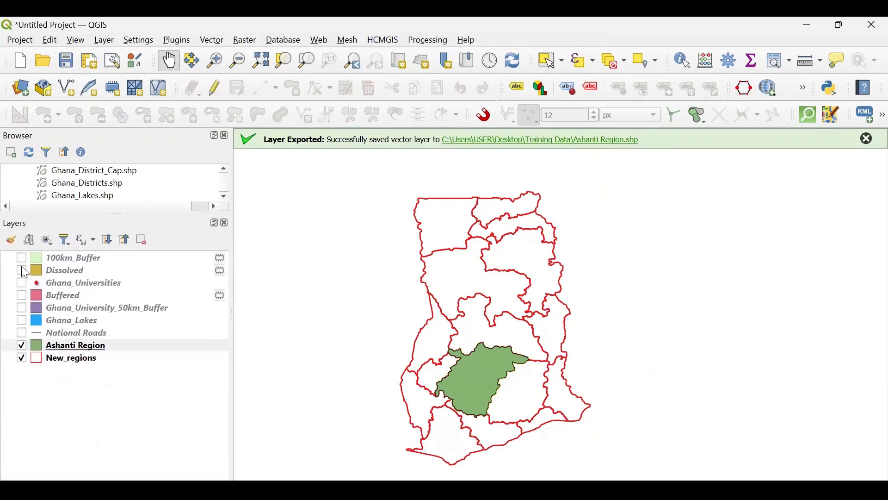
{"action": "left_click", "coordinate": [21, 358]}
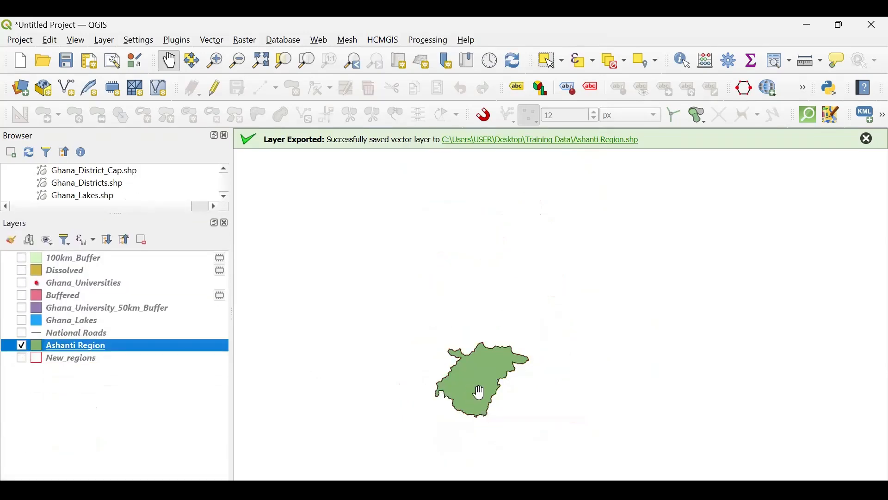
{"action": "left_click_drag", "start_coordinate": [479, 395], "coordinate": [498, 347]}
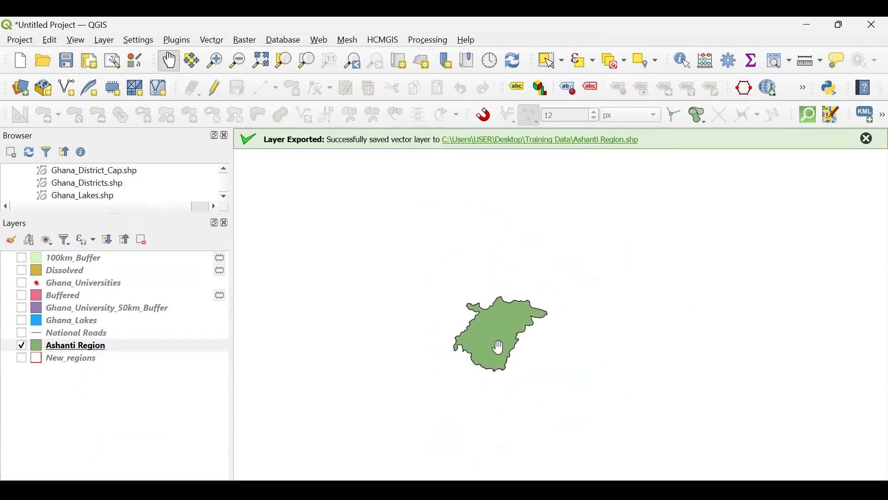
{"action": "left_click", "coordinate": [21, 357]}
{"action": "left_click", "coordinate": [22, 359]}
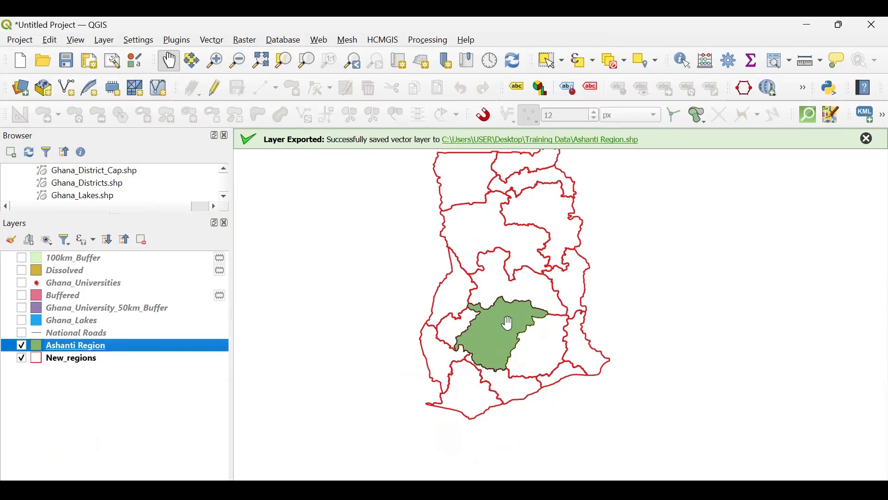
{"action": "left_click_drag", "start_coordinate": [500, 324], "coordinate": [499, 345]}
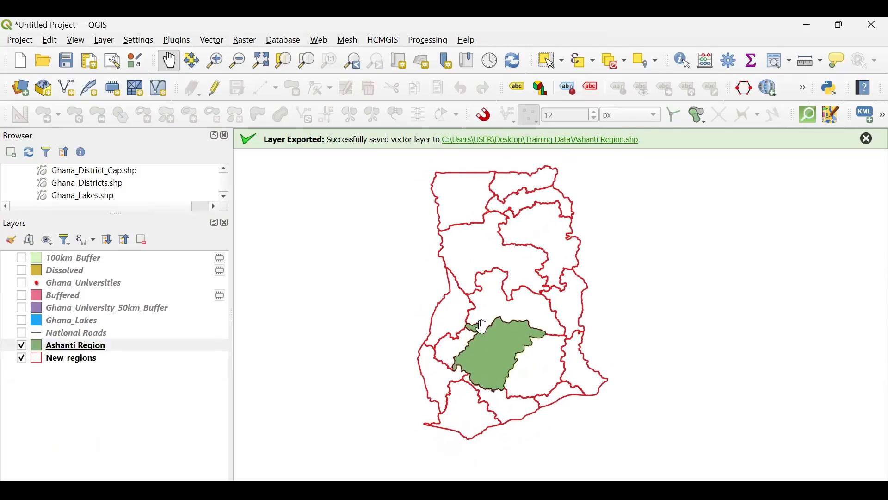
{"action": "mouse_move", "coordinate": [508, 349]}
{"action": "left_mouse_down"}
{"action": "mouse_move", "coordinate": [492, 361]}
{"action": "mouse_move", "coordinate": [503, 353]}
{"action": "left_mouse_up"}
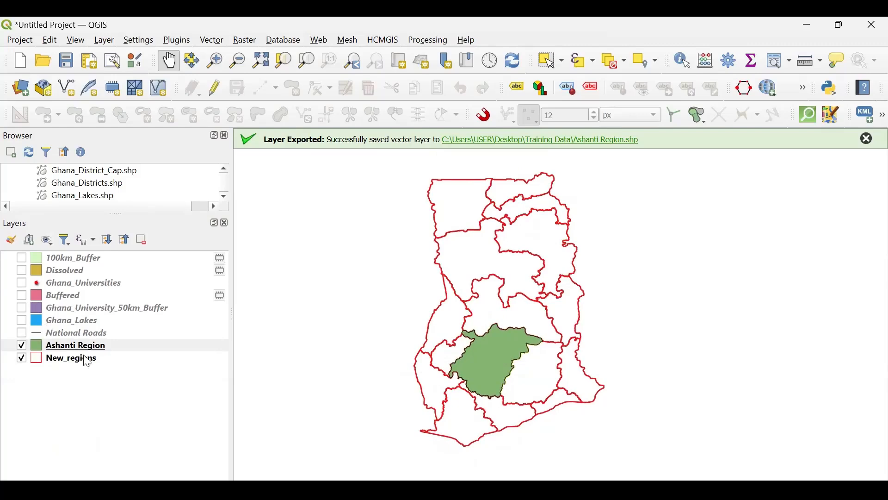
Show National Roads and hide New_regions, and set up a Clip with National Roads as the input layer
{"action": "left_click", "coordinate": [22, 334]}
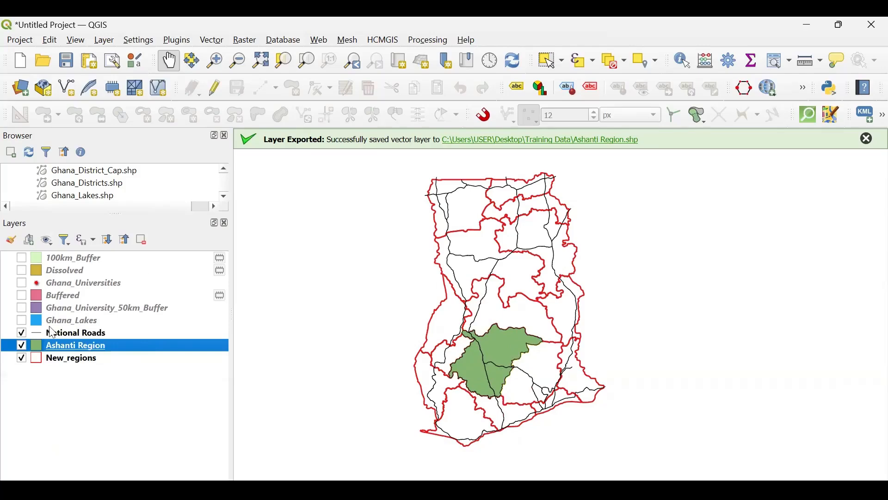
{"action": "left_click", "coordinate": [20, 360]}
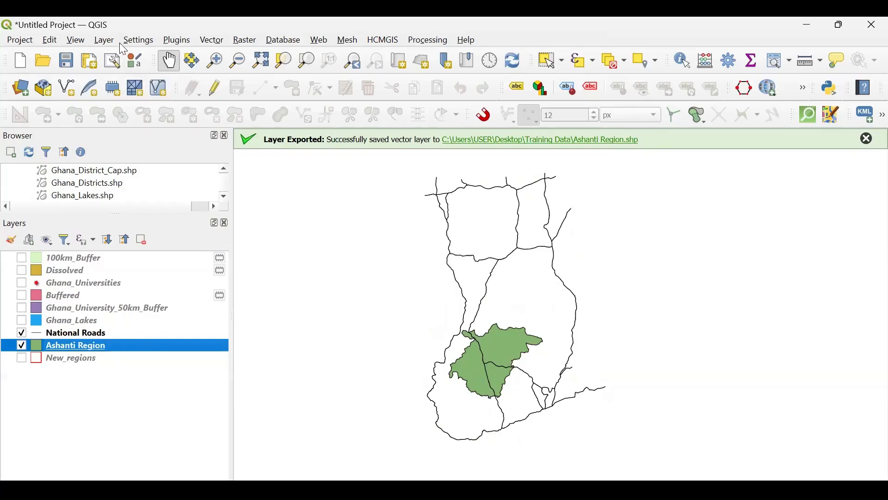
{"action": "left_click", "coordinate": [222, 42]}
{"action": "mouse_move", "coordinate": [252, 91]}
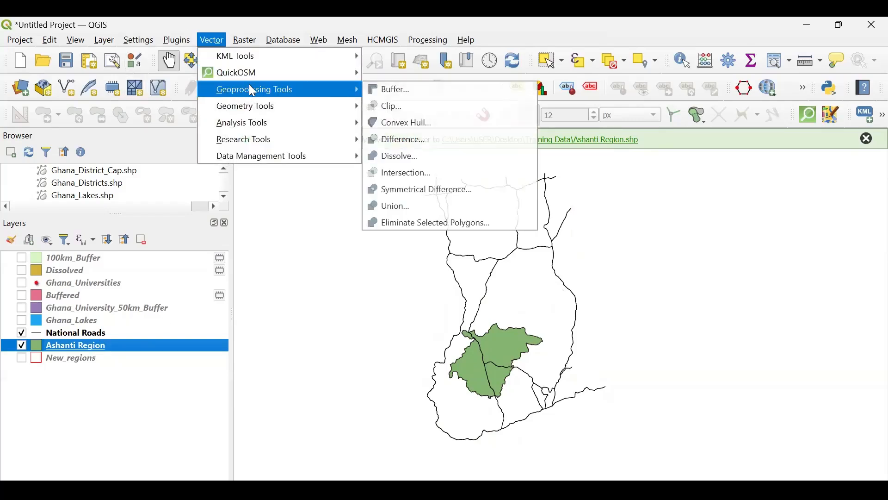
{"action": "left_click", "coordinate": [425, 102]}
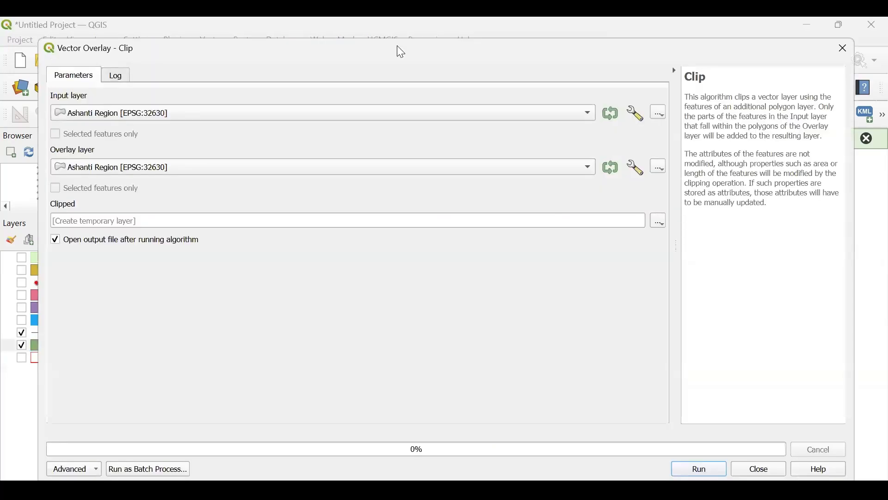
{"action": "left_click_drag", "start_coordinate": [397, 45], "coordinate": [549, 364]}
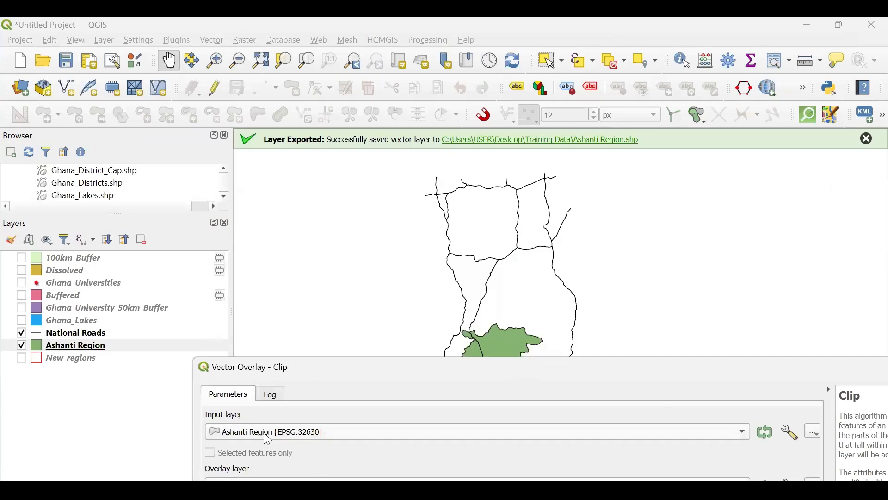
{"action": "left_click", "coordinate": [281, 439]}
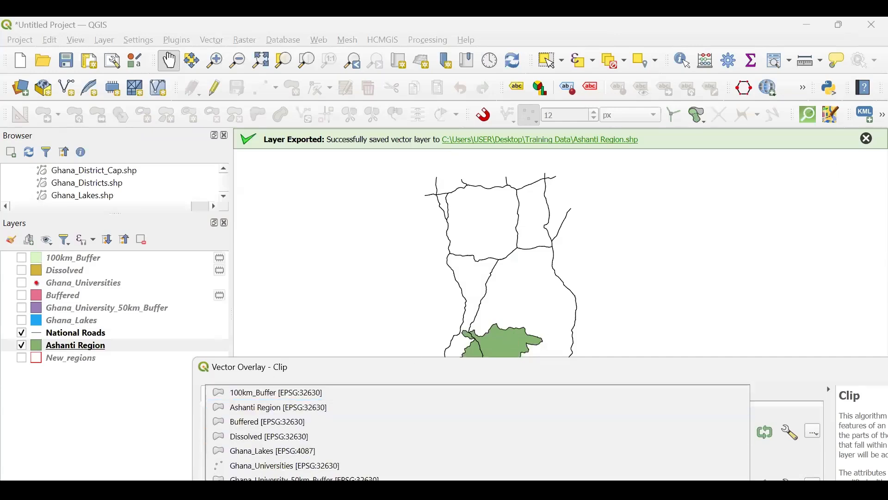
{"action": "left_click", "coordinate": [481, 371]}
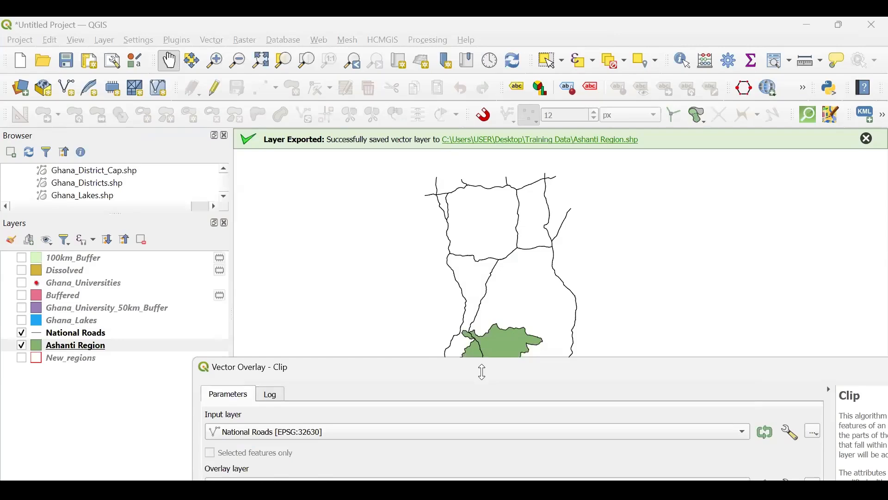
{"action": "left_click_drag", "start_coordinate": [482, 371], "coordinate": [473, 162]}
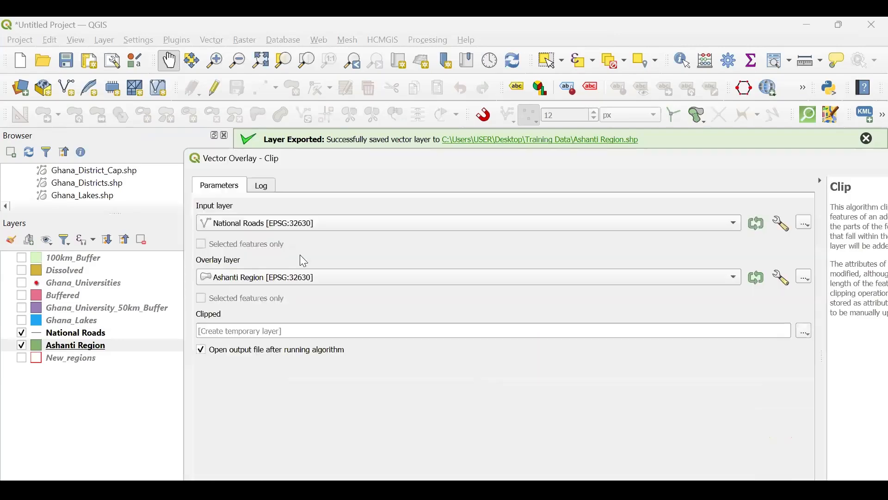
Use Ashanti Region as the overlay layer, run the Clip to a temporary layer and close the tool
{"action": "left_click", "coordinate": [268, 284]}
{"action": "left_click", "coordinate": [269, 279]}
{"action": "left_click_drag", "start_coordinate": [448, 162], "coordinate": [467, 421]}
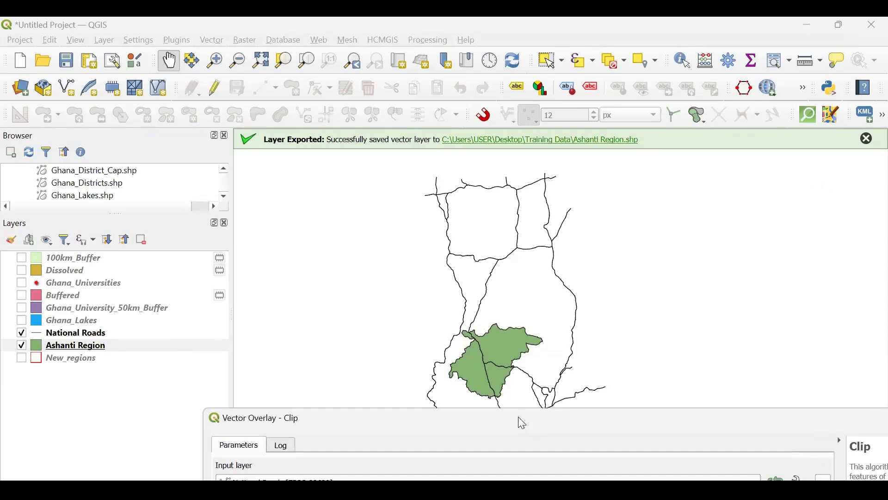
{"action": "left_click_drag", "start_coordinate": [518, 417], "coordinate": [526, 91]}
{"action": "left_click", "coordinate": [732, 363]}
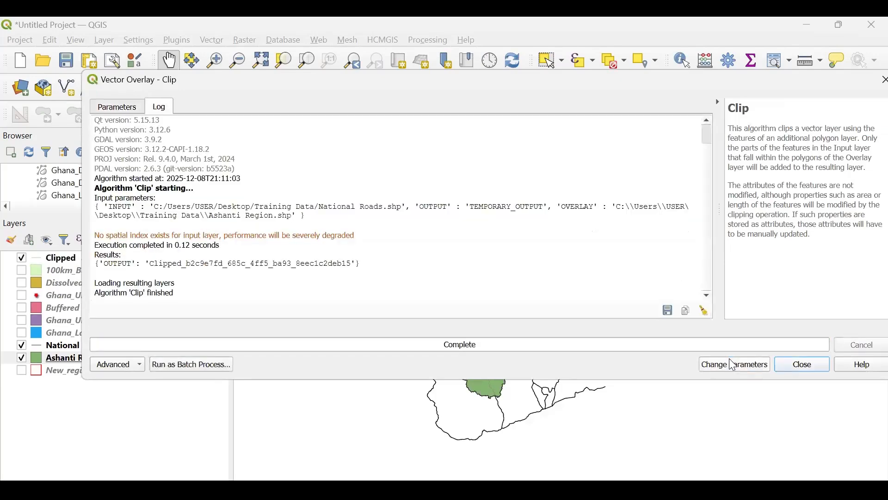
{"action": "left_click", "coordinate": [804, 367]}
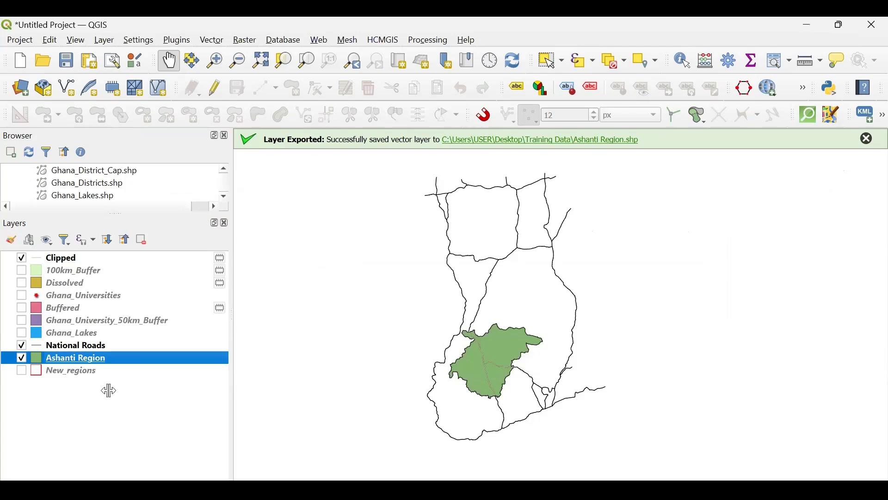
Hide National Roads, recolour the Clipped road lines orange-red and close the layer styling
{"action": "left_click", "coordinate": [20, 344]}
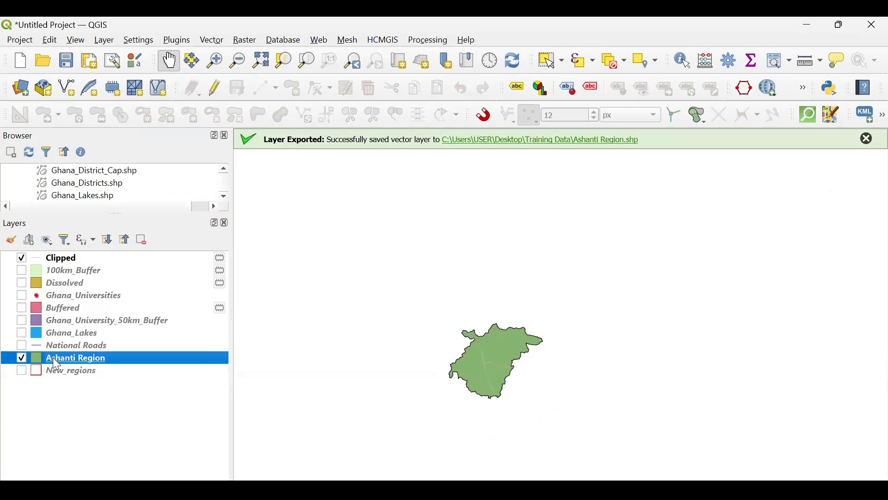
{"action": "left_click", "coordinate": [11, 240]}
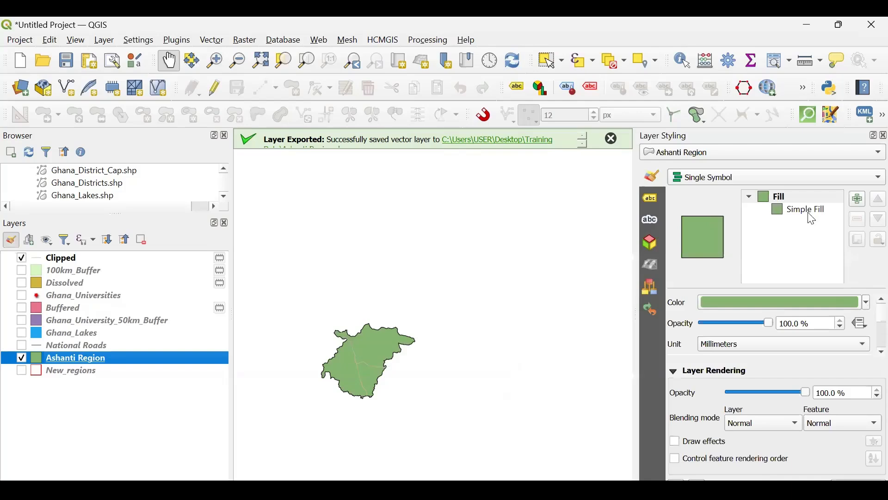
{"action": "left_click", "coordinate": [65, 260]}
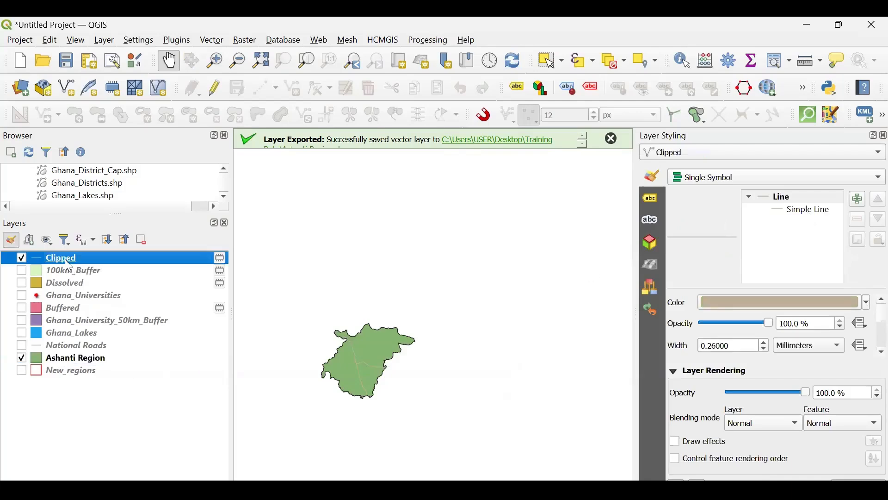
{"action": "left_click", "coordinate": [868, 303]}
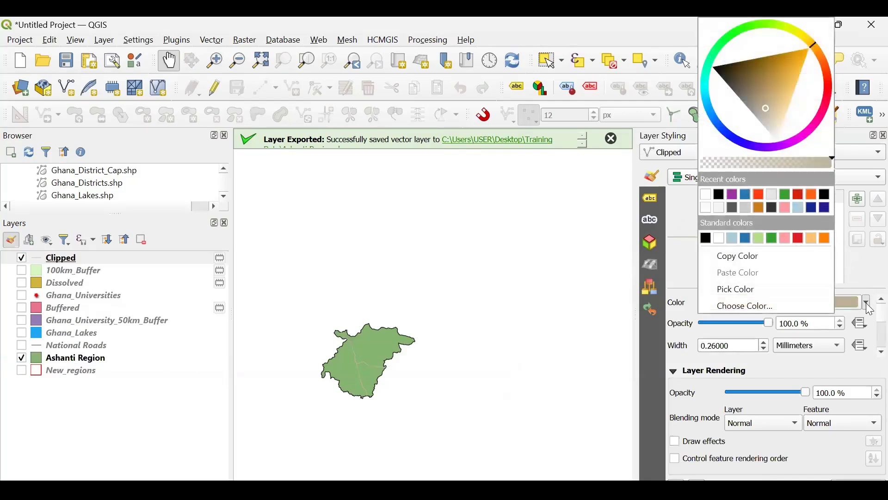
{"action": "left_click", "coordinate": [760, 193]}
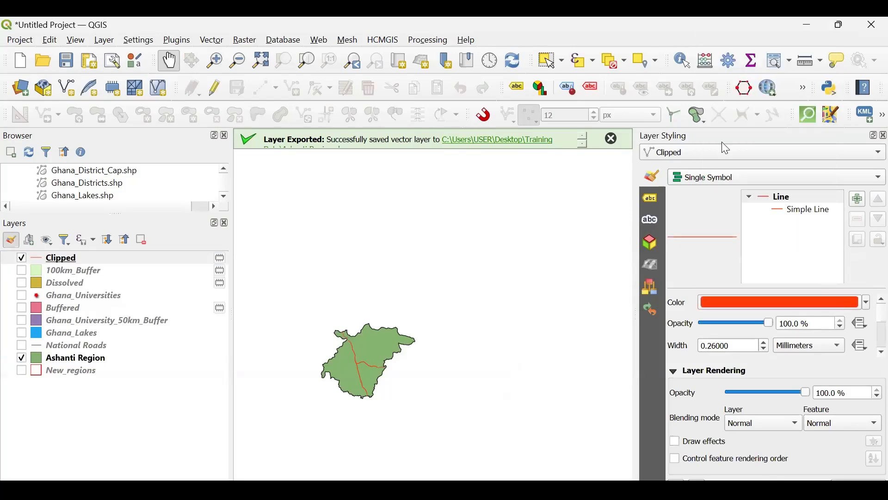
{"action": "left_click", "coordinate": [884, 136]}
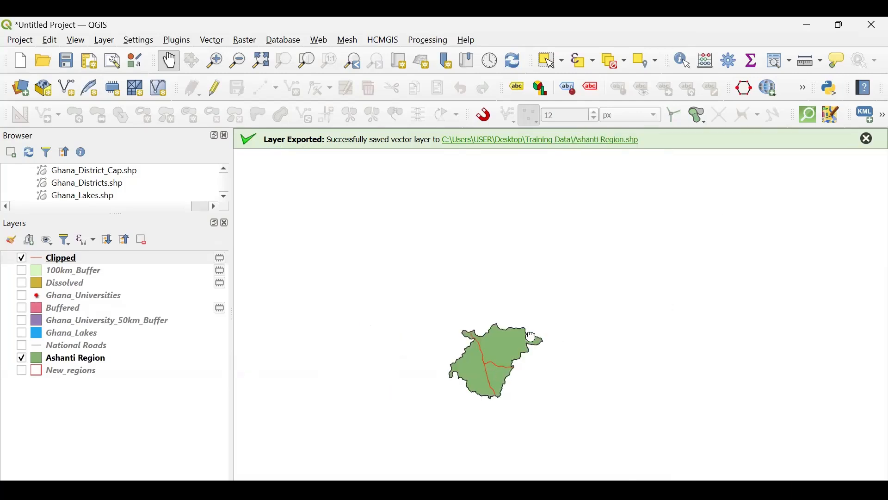
Hide the Clipped layer and show National Roads over the Ashanti Region
{"action": "left_click_drag", "start_coordinate": [490, 370], "coordinate": [506, 345]}
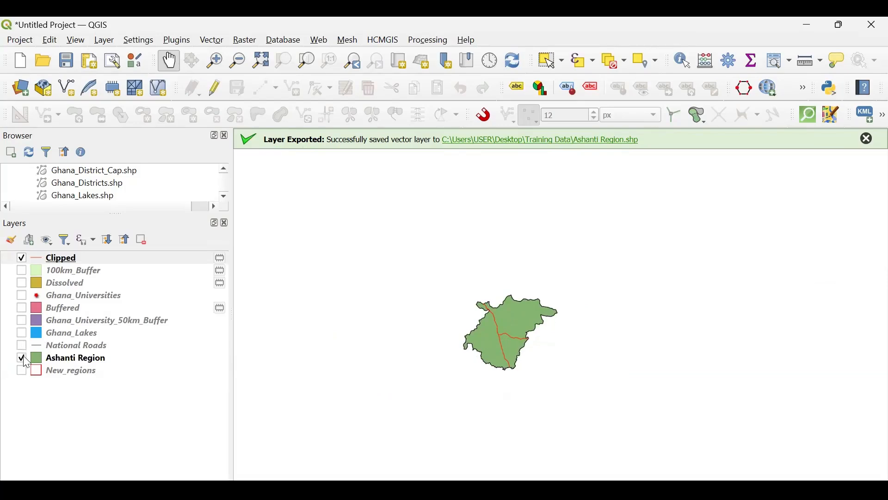
{"action": "left_click", "coordinate": [21, 259]}
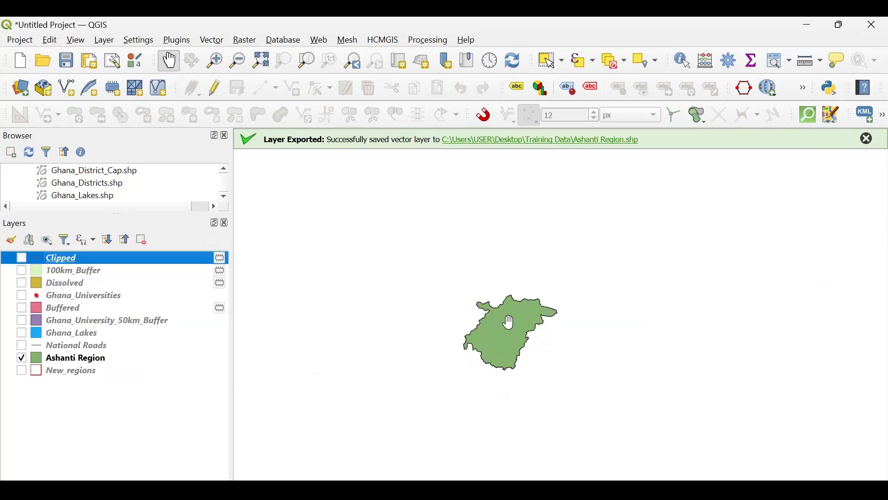
{"action": "left_click", "coordinate": [21, 346]}
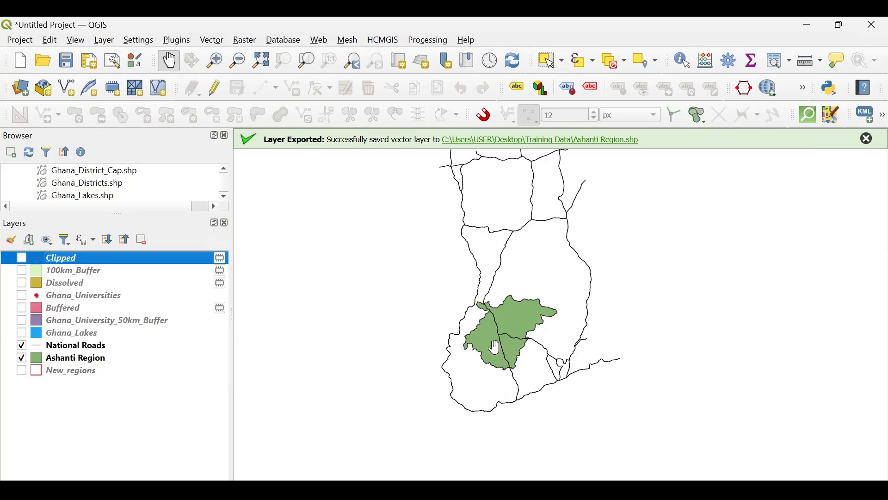
Set up an Intersection with Ashanti Region as the input layer
{"action": "left_click", "coordinate": [206, 41]}
{"action": "mouse_move", "coordinate": [233, 92]}
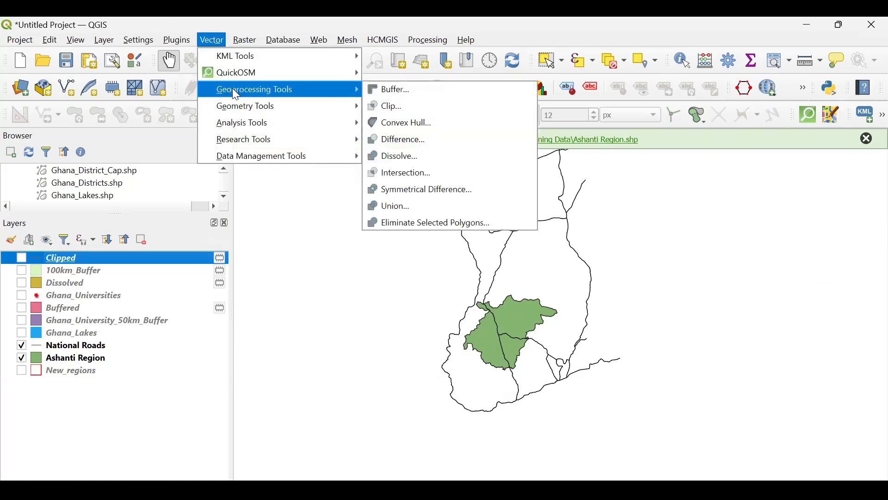
{"action": "left_click", "coordinate": [395, 175]}
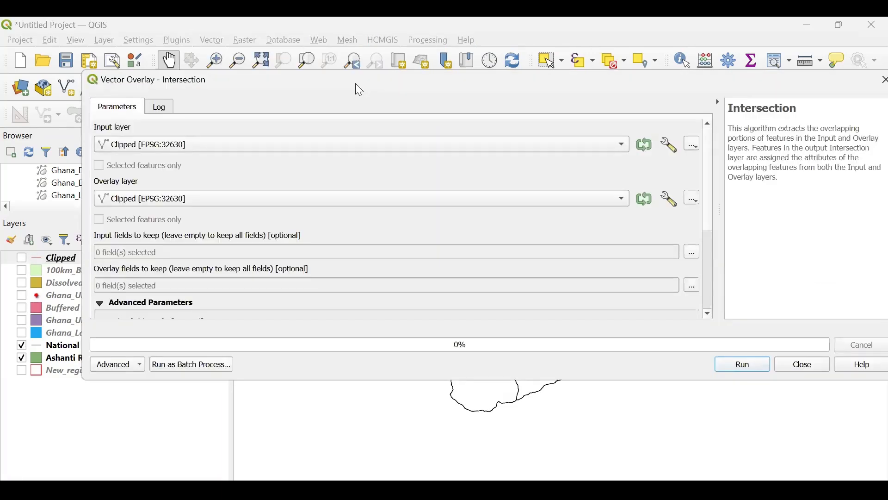
{"action": "left_click_drag", "start_coordinate": [359, 90], "coordinate": [498, 373]}
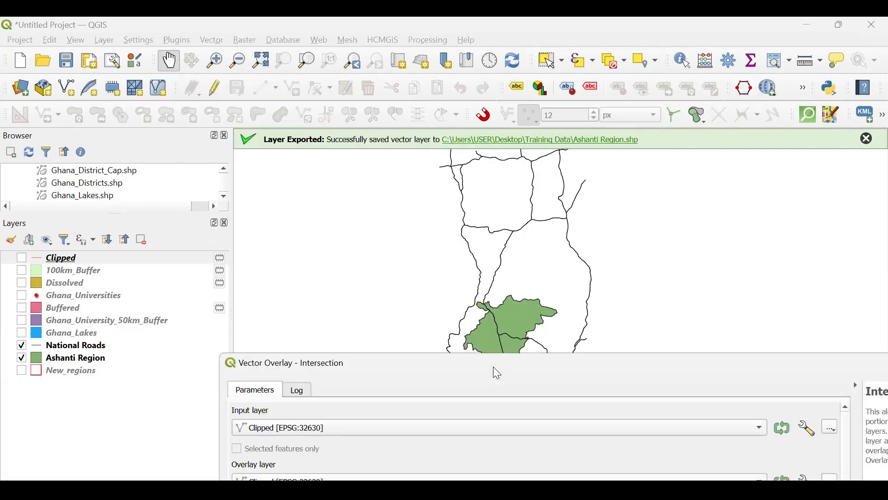
{"action": "left_click_drag", "start_coordinate": [494, 368], "coordinate": [394, 307]}
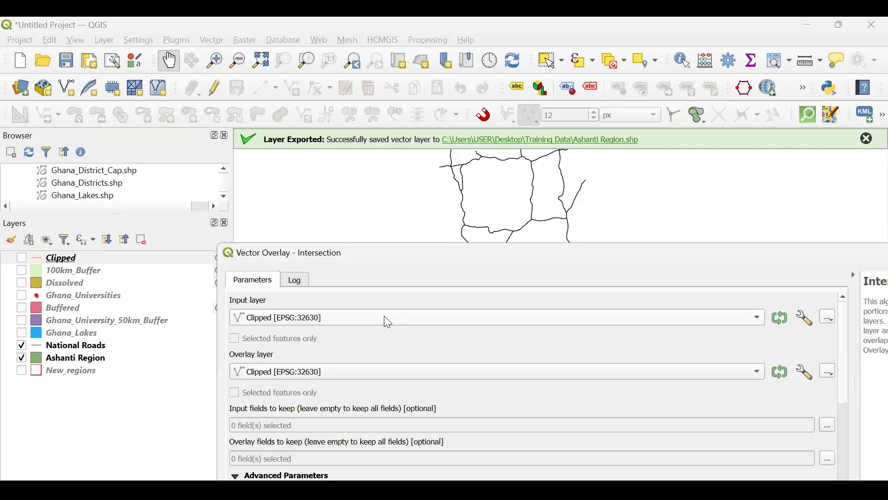
{"action": "left_click", "coordinate": [385, 316]}
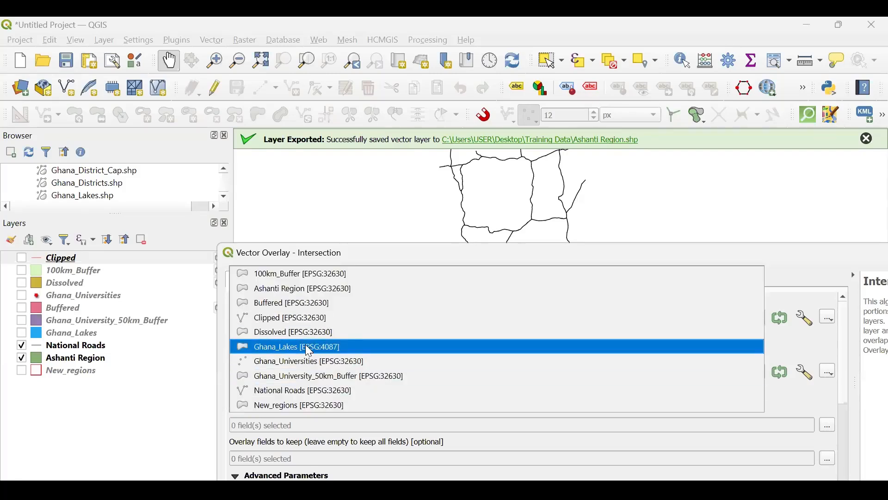
{"action": "left_click", "coordinate": [322, 290]}
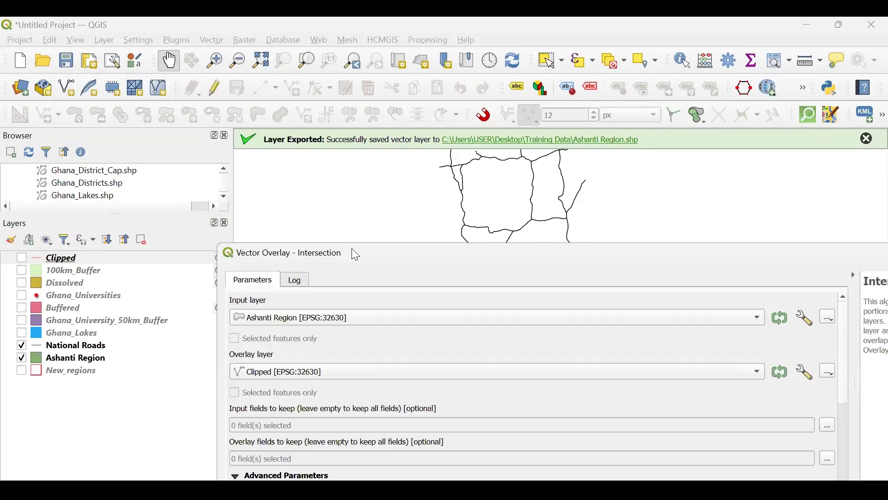
Use National Roads as the overlay layer, run the Intersection to a temporary layer and close the tool
{"action": "double_click", "coordinate": [352, 249]}
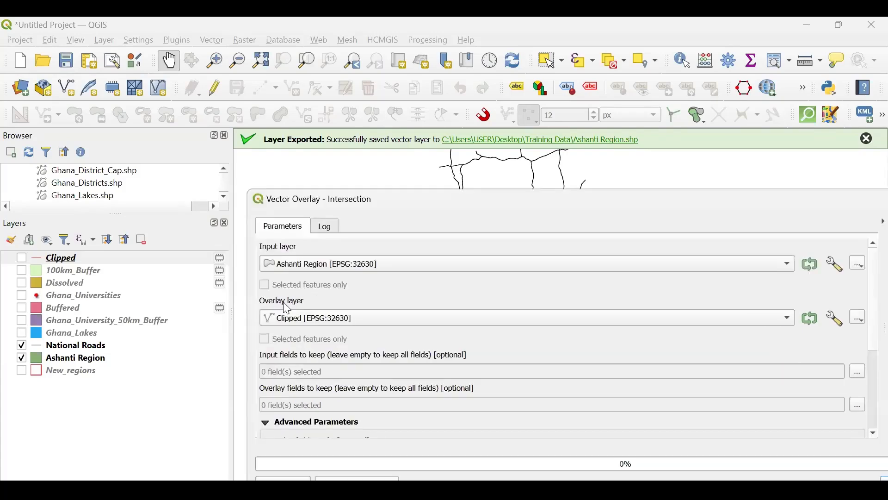
{"action": "left_click", "coordinate": [370, 319]}
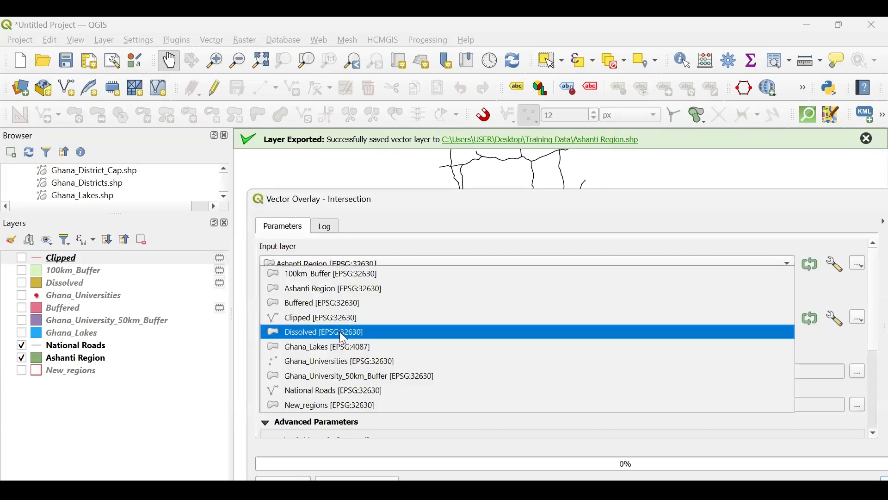
{"action": "left_click", "coordinate": [321, 392]}
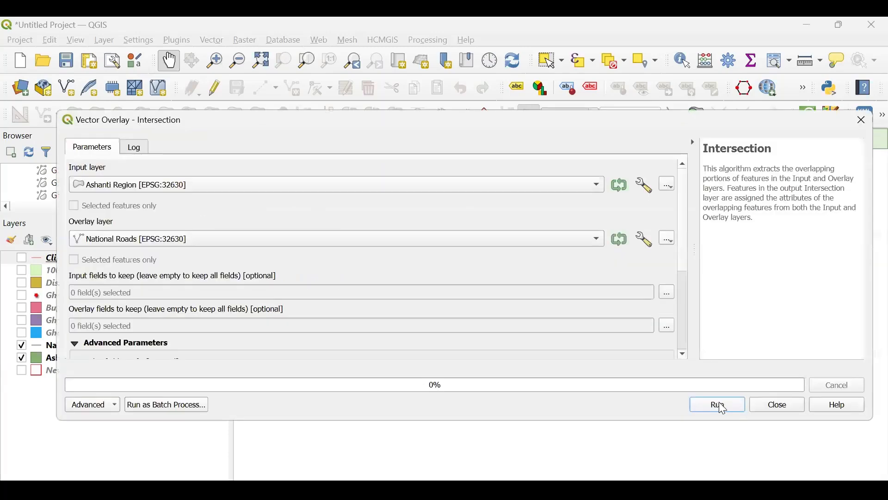
{"action": "left_click", "coordinate": [719, 402]}
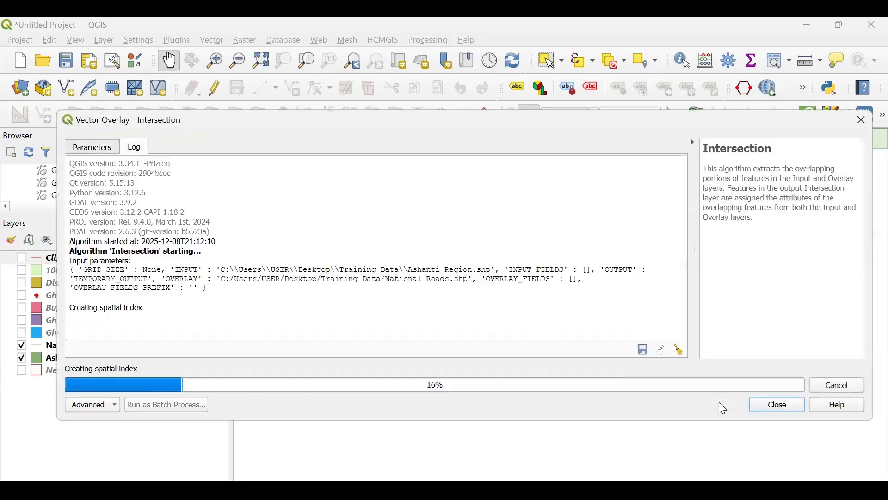
{"action": "left_click", "coordinate": [779, 411]}
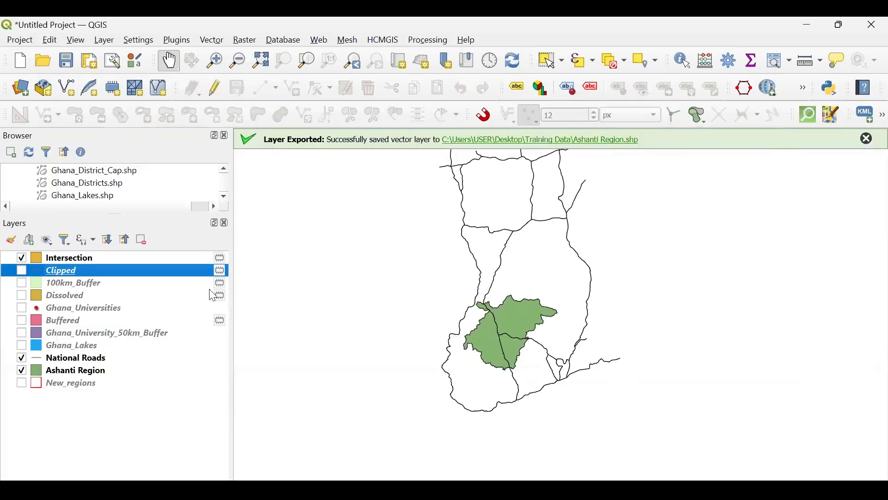
Remove the Intersection layer made from Ashanti Region from the project
{"action": "left_click", "coordinate": [78, 255]}
{"action": "right_click", "coordinate": [78, 256]}
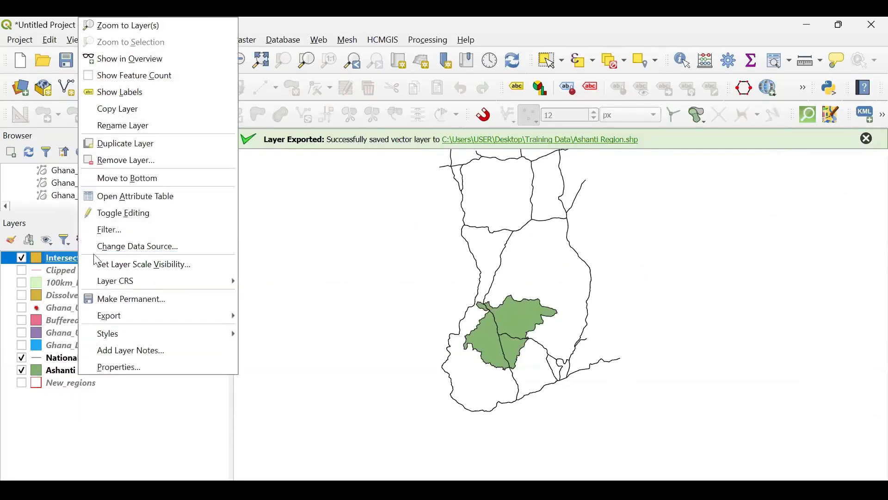
{"action": "left_click", "coordinate": [58, 258]}
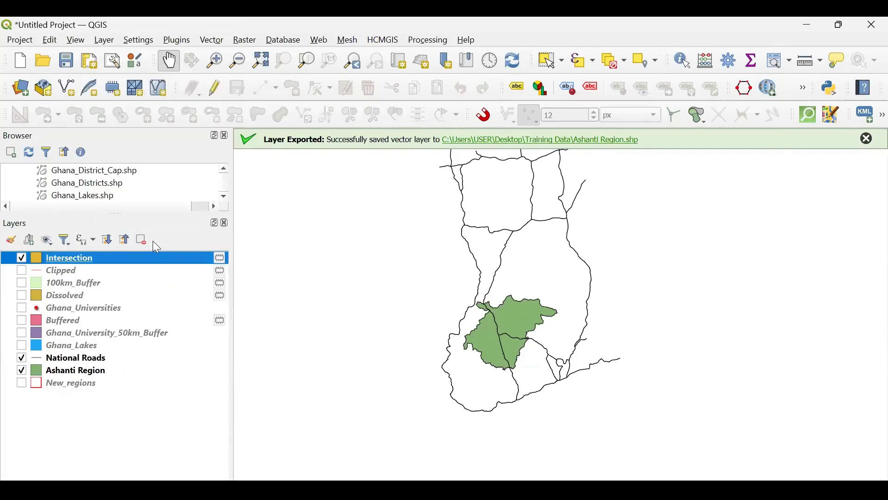
{"action": "left_click", "coordinate": [142, 239]}
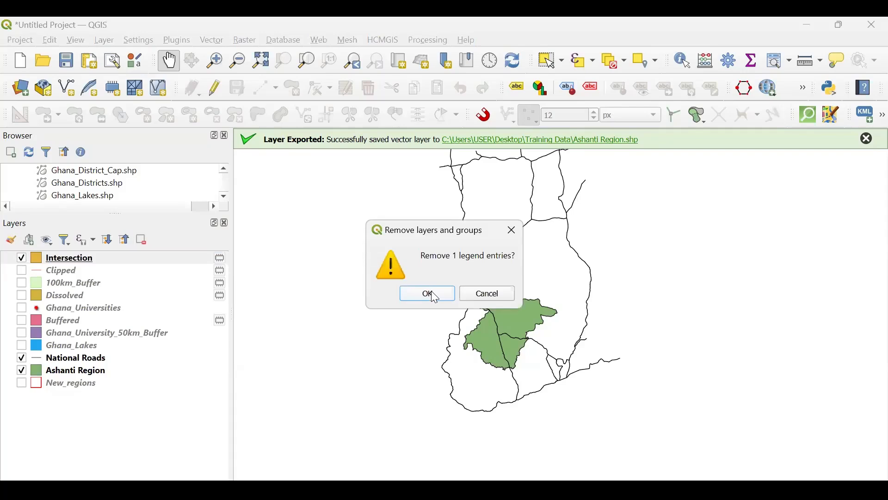
{"action": "left_click", "coordinate": [425, 294]}
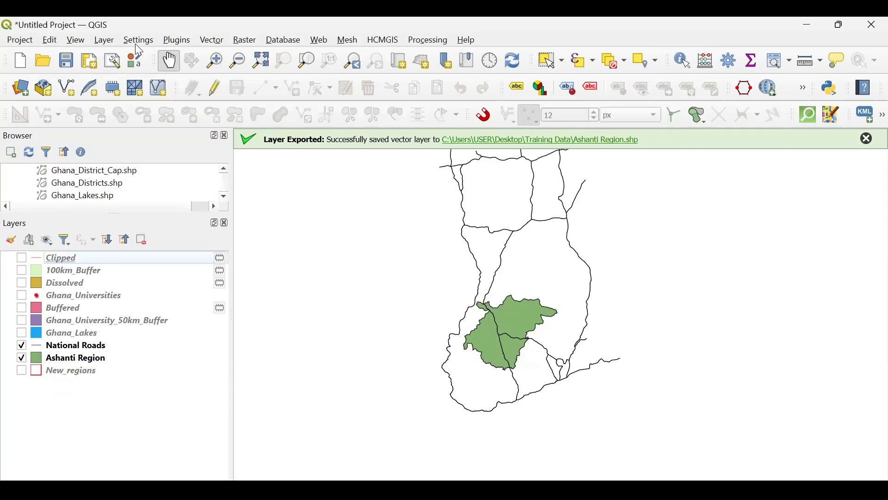
Set up a new Intersection with National Roads as the input layer
{"action": "left_click", "coordinate": [212, 41]}
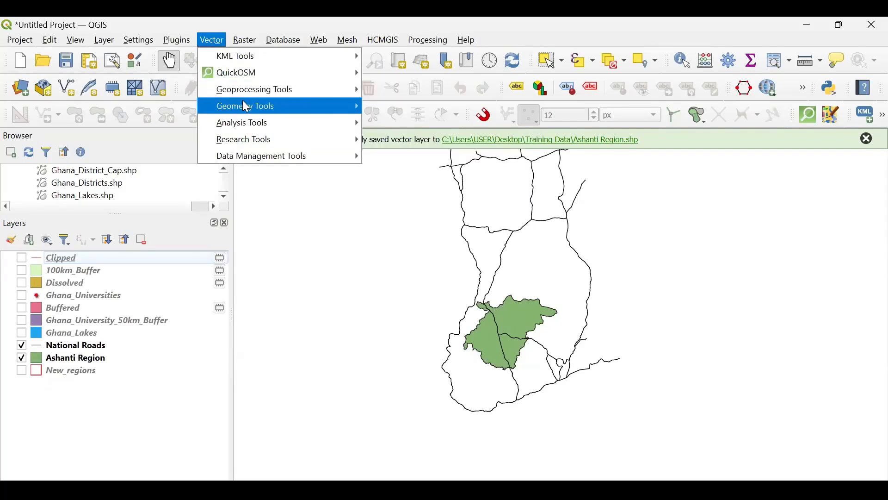
{"action": "mouse_move", "coordinate": [314, 114]}
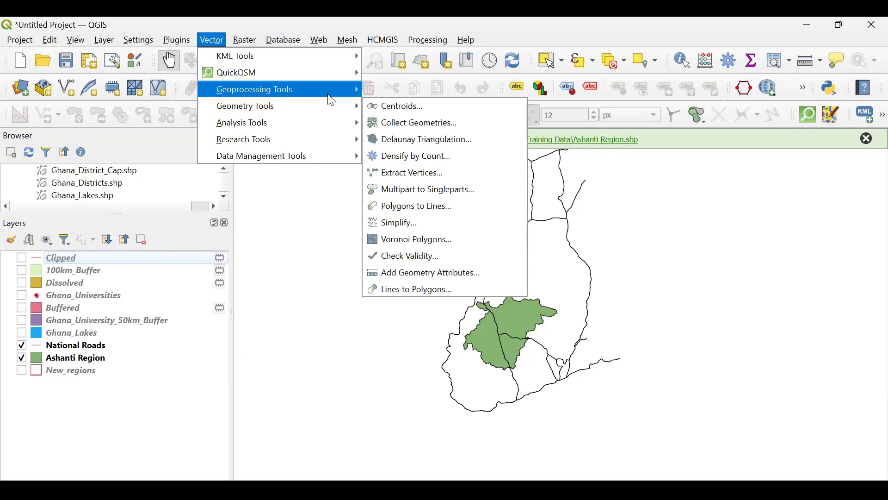
{"action": "mouse_move", "coordinate": [329, 90]}
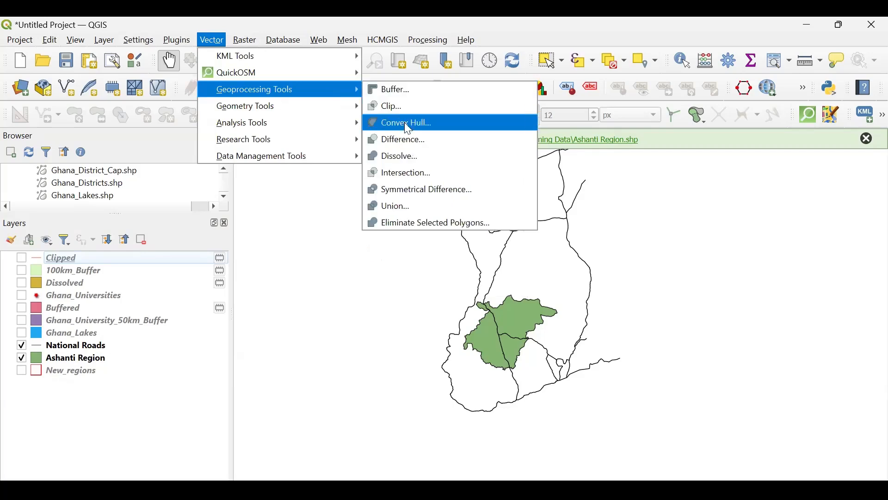
{"action": "left_click", "coordinate": [399, 175]}
{"action": "left_click", "coordinate": [214, 184]}
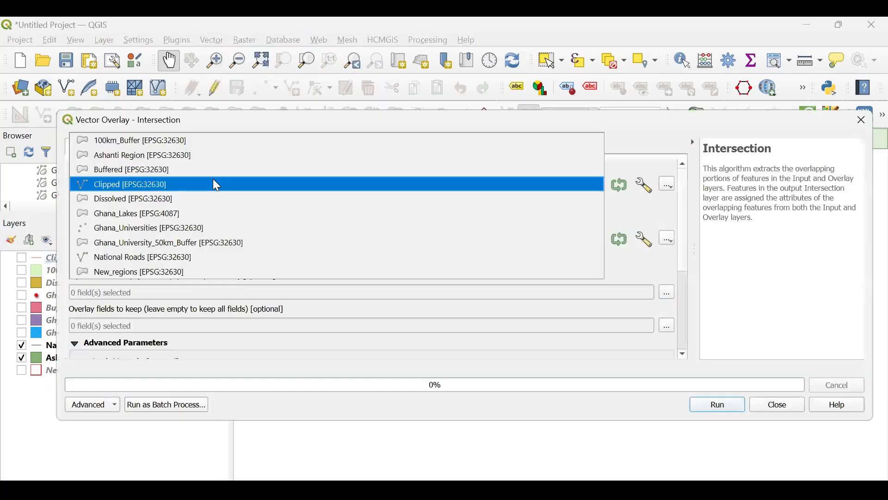
{"action": "left_click", "coordinate": [136, 260]}
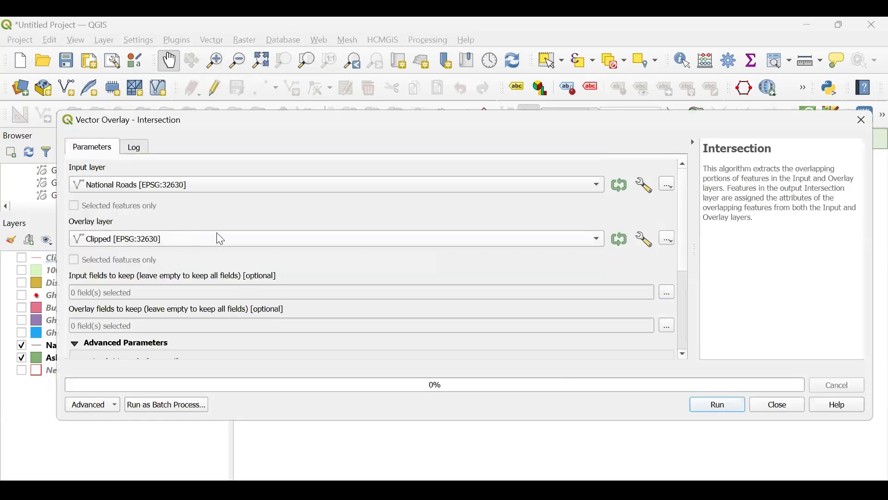
Choose Ashanti Region as the overlay layer, run the Intersection to a temporary layer and close the tool
{"action": "left_click", "coordinate": [220, 239]}
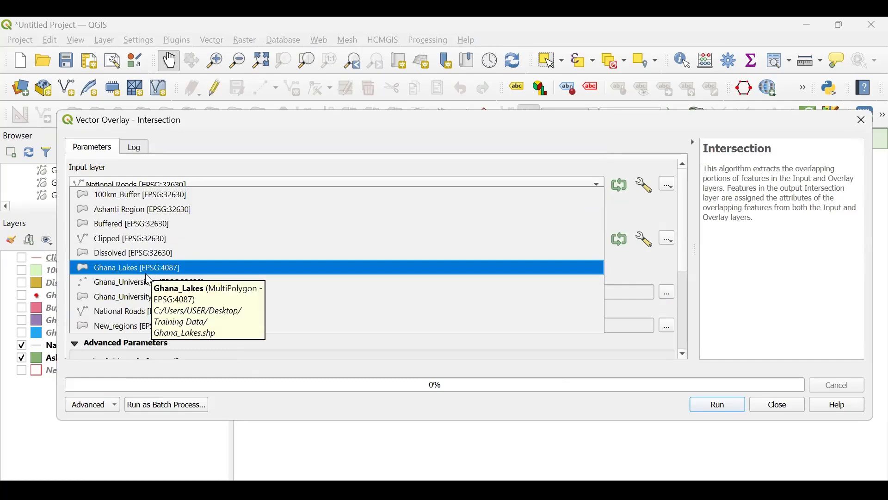
{"action": "left_click", "coordinate": [157, 211]}
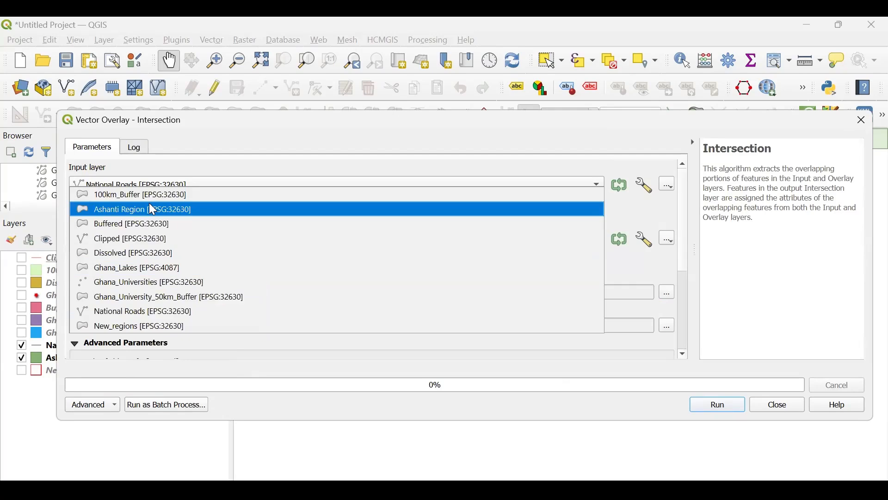
{"action": "left_click", "coordinate": [720, 406]}
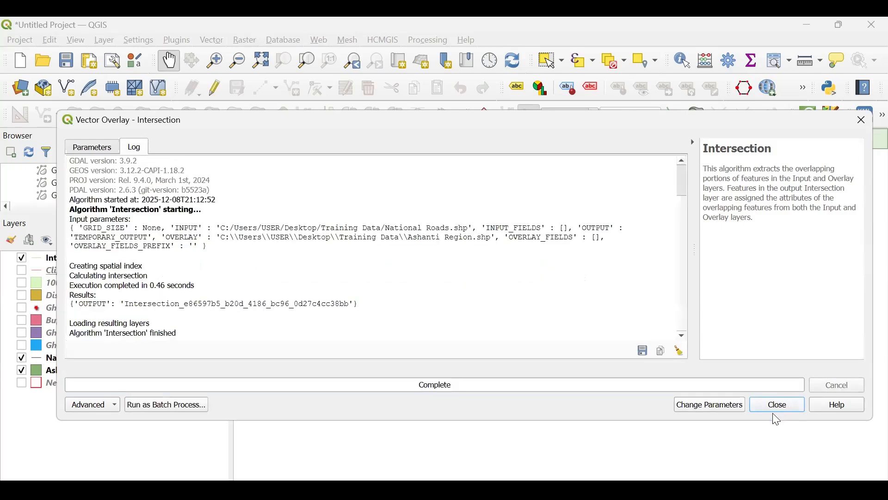
{"action": "left_click", "coordinate": [779, 407]}
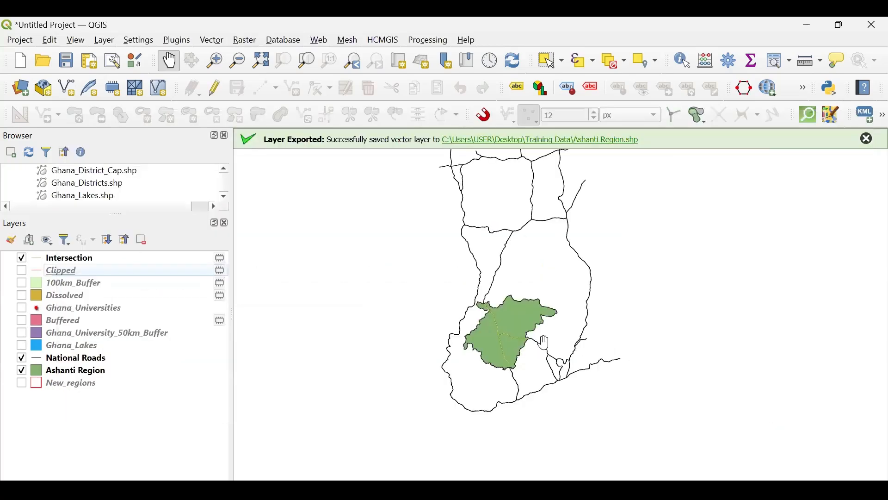
Hide National Roads and recolour the Intersection road lines bright yellow
{"action": "left_click", "coordinate": [20, 359]}
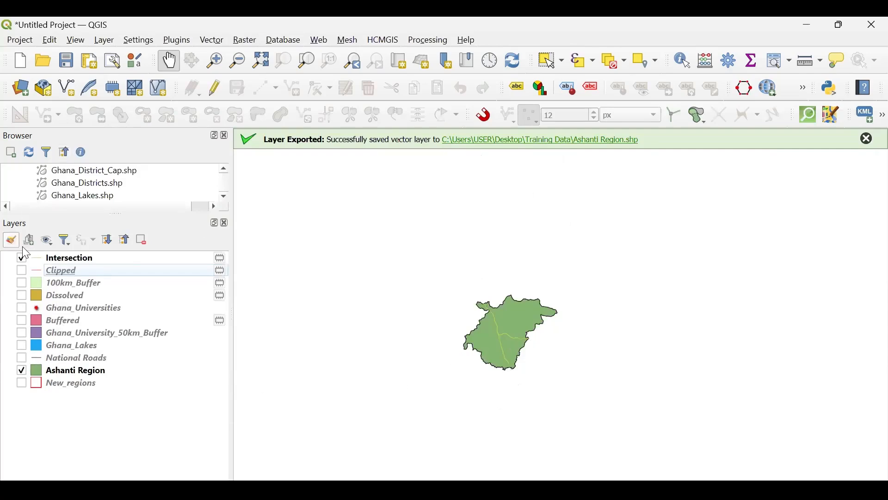
{"action": "left_click", "coordinate": [72, 259]}
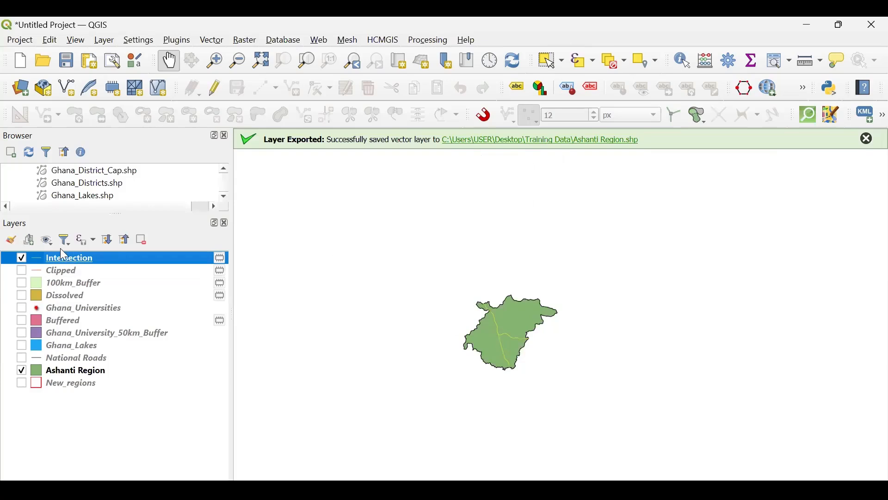
{"action": "left_click", "coordinate": [11, 241]}
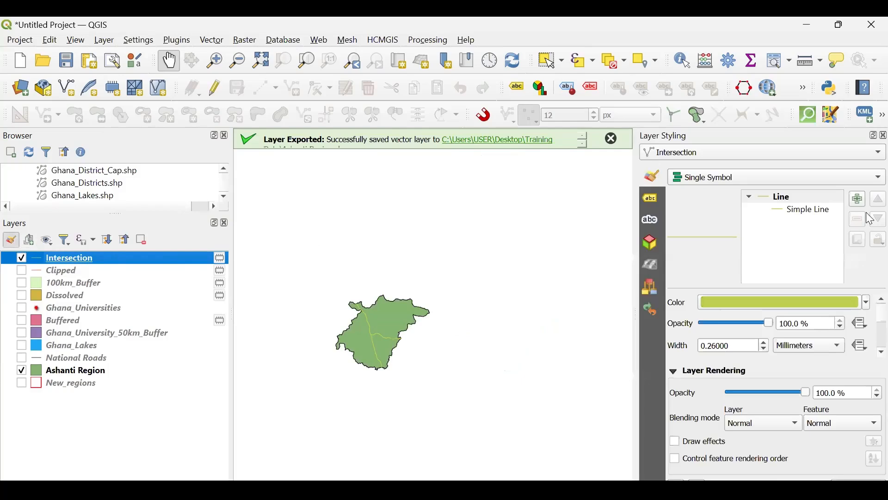
{"action": "left_click", "coordinate": [869, 305]}
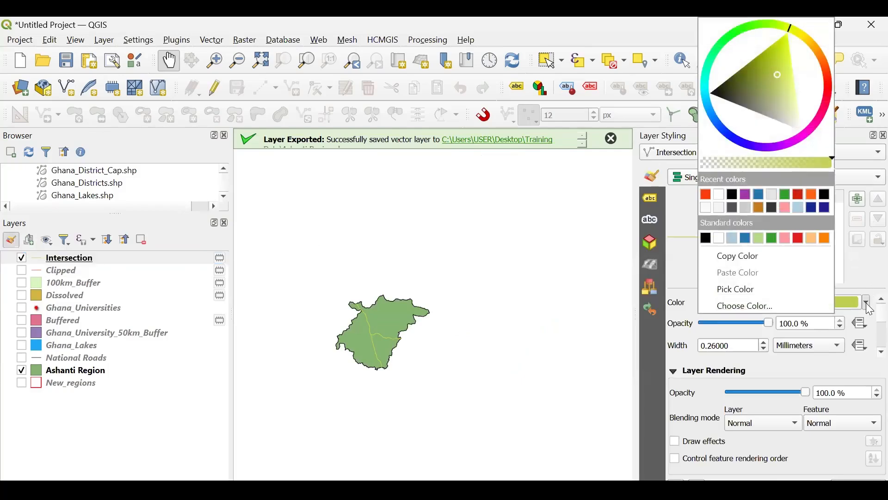
{"action": "left_click", "coordinate": [794, 32]}
{"action": "left_click", "coordinate": [792, 39]}
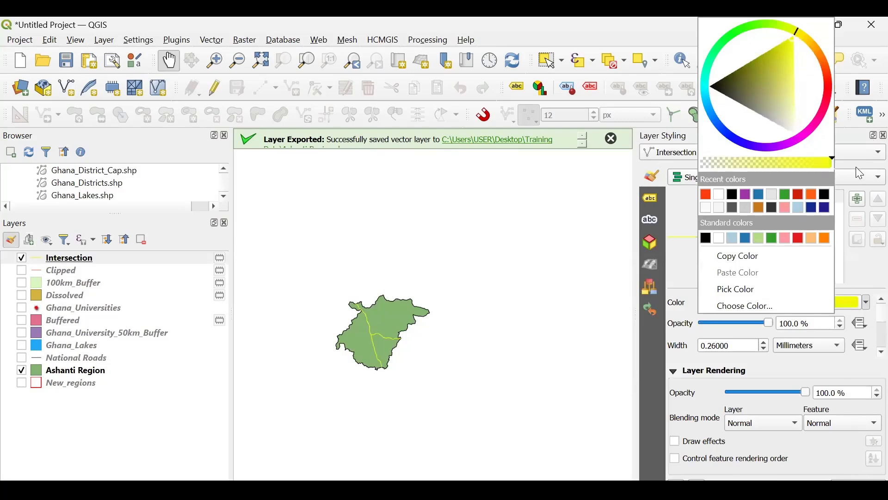
{"action": "left_click", "coordinate": [504, 281]}
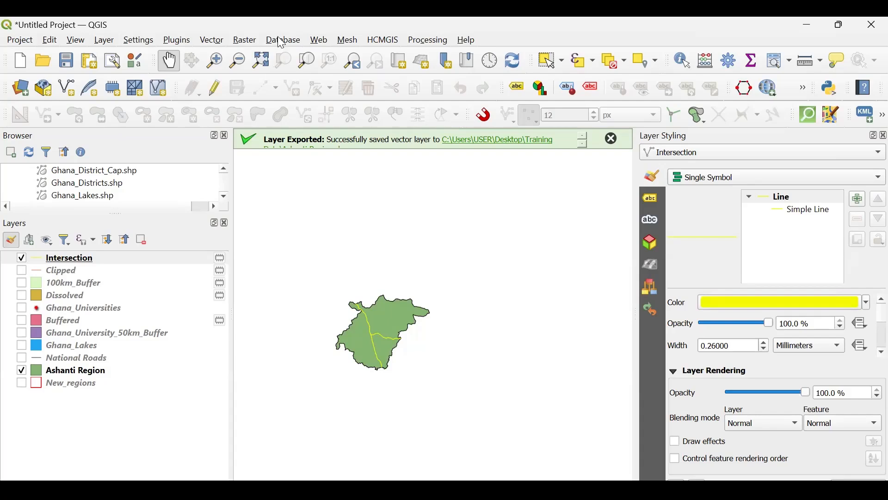
{"action": "left_click", "coordinate": [210, 41]}
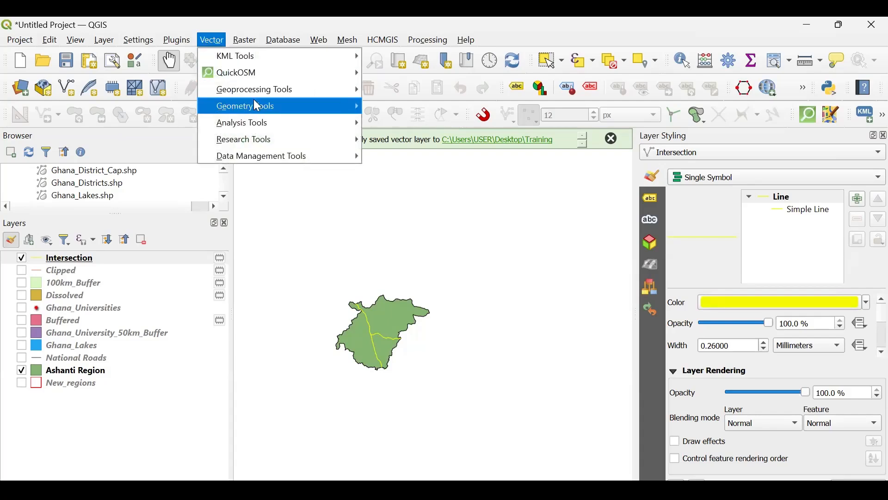
{"action": "mouse_move", "coordinate": [302, 82]}
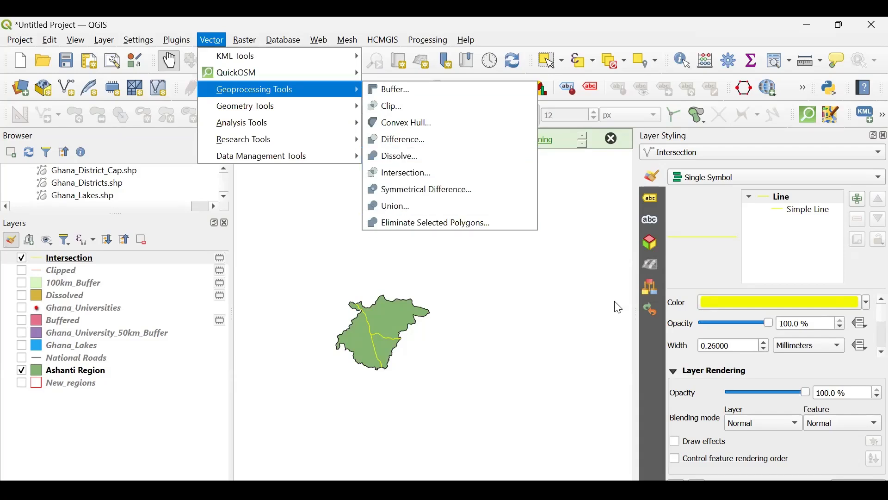
{"action": "left_click_drag", "start_coordinate": [410, 322], "coordinate": [525, 327]}
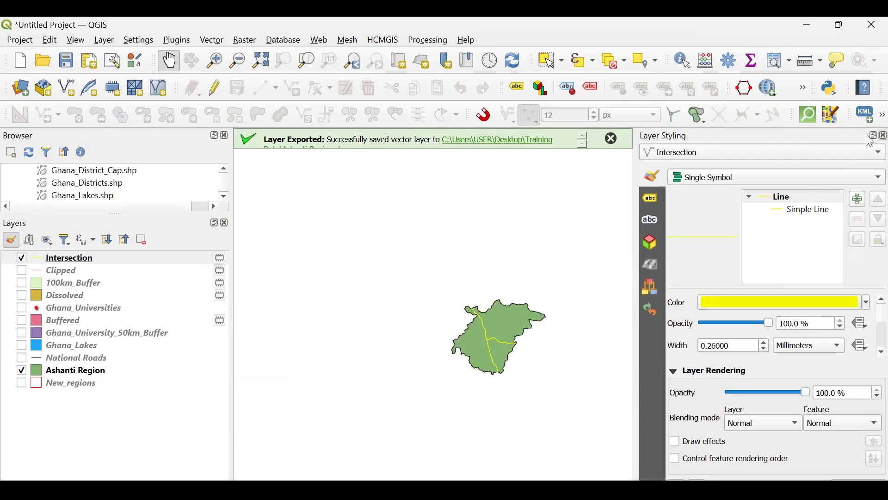
Close the Layer Styling panel and turn on the New_regions layer together with Ashanti Region
{"action": "left_click", "coordinate": [884, 136]}
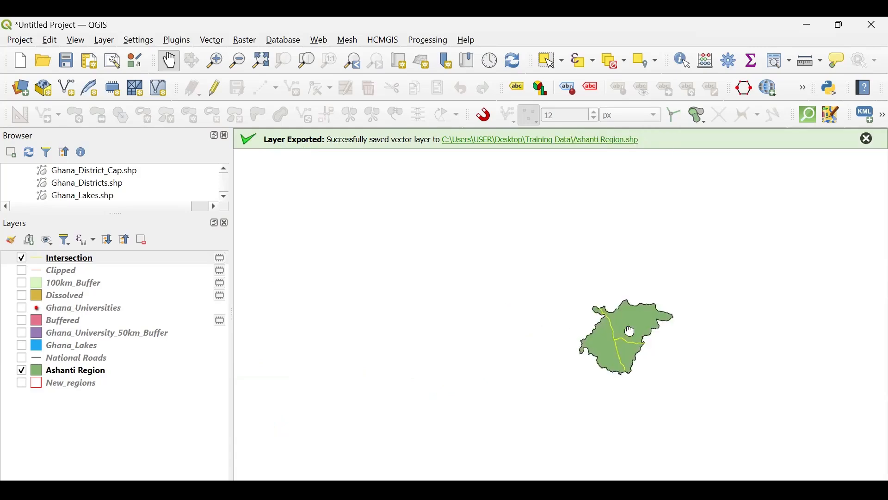
{"action": "left_click_drag", "start_coordinate": [629, 332], "coordinate": [473, 311]}
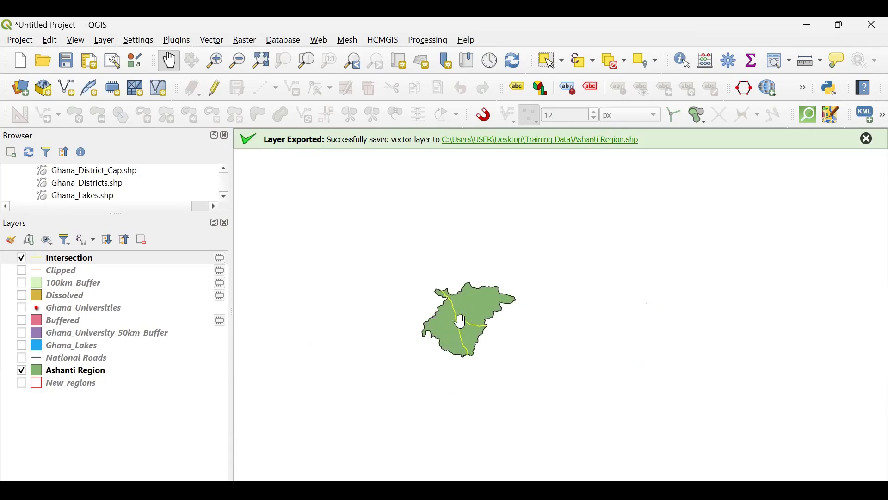
{"action": "left_click_drag", "start_coordinate": [460, 322], "coordinate": [491, 330]}
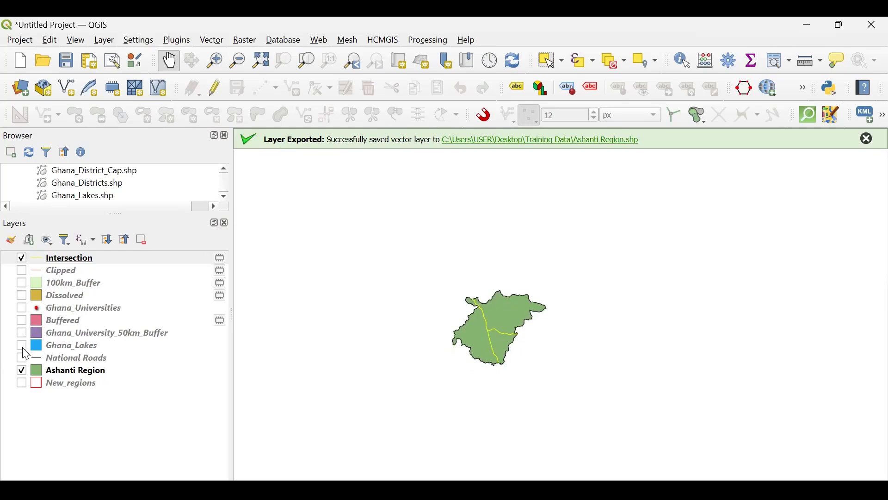
{"action": "left_click", "coordinate": [21, 383]}
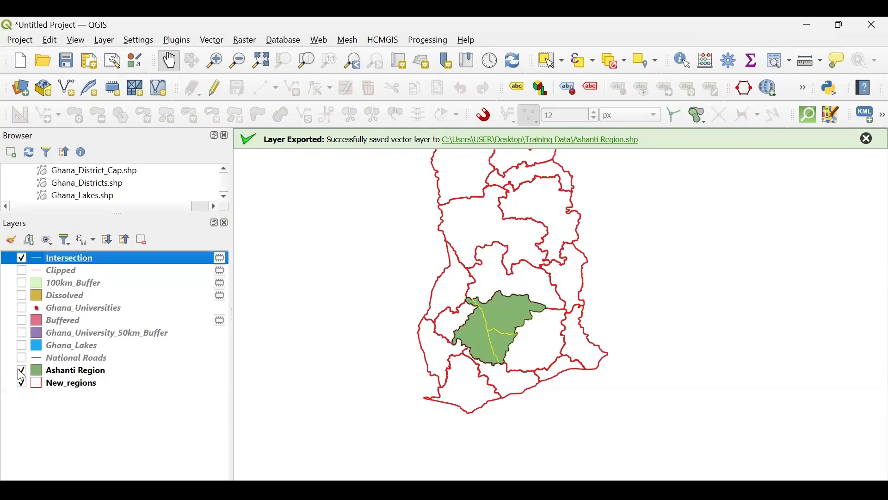
{"action": "left_click", "coordinate": [21, 372]}
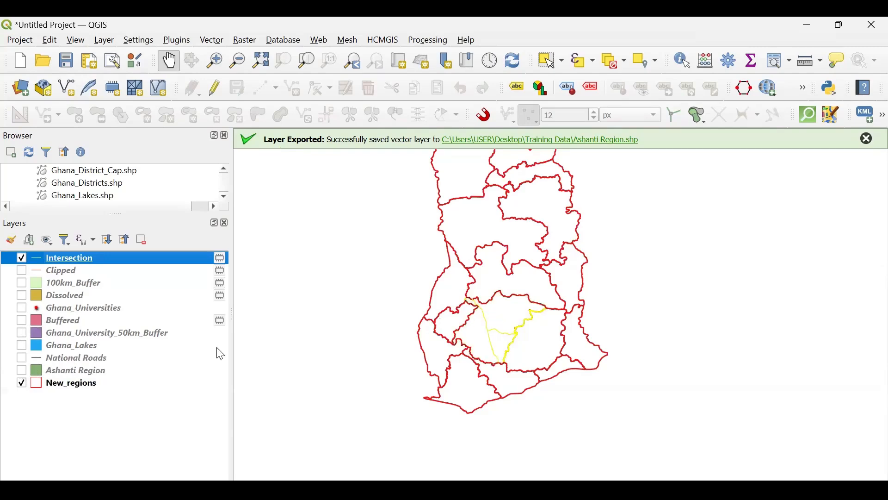
{"action": "left_click", "coordinate": [20, 372]}
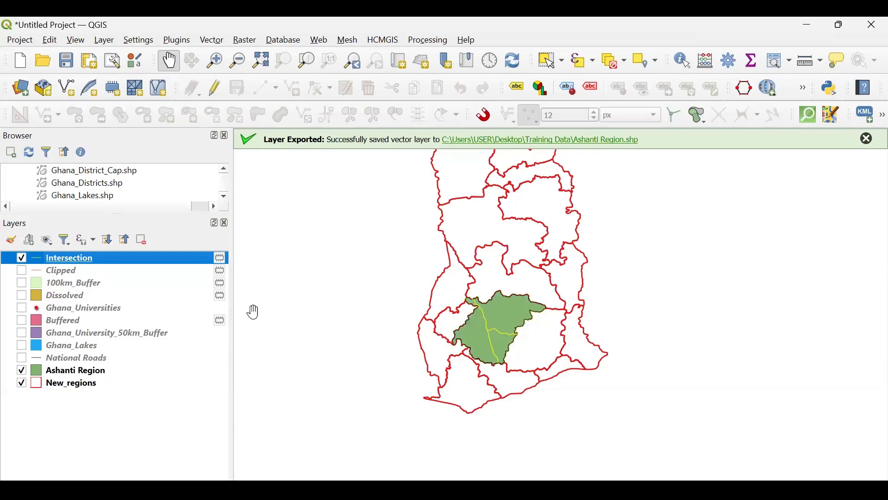
{"action": "left_click_drag", "start_coordinate": [539, 289], "coordinate": [543, 329]}
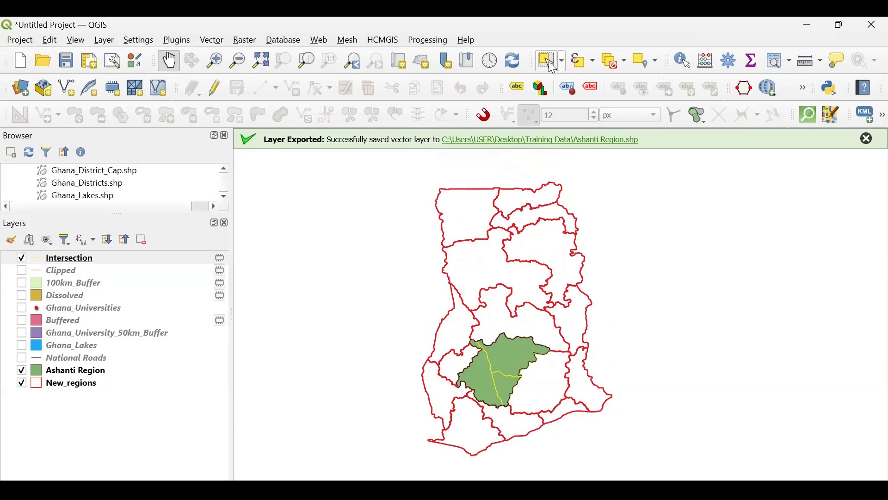
Select the large Savannah region polygon north of Ashanti in the New_regions layer
{"action": "left_click", "coordinate": [552, 65]}
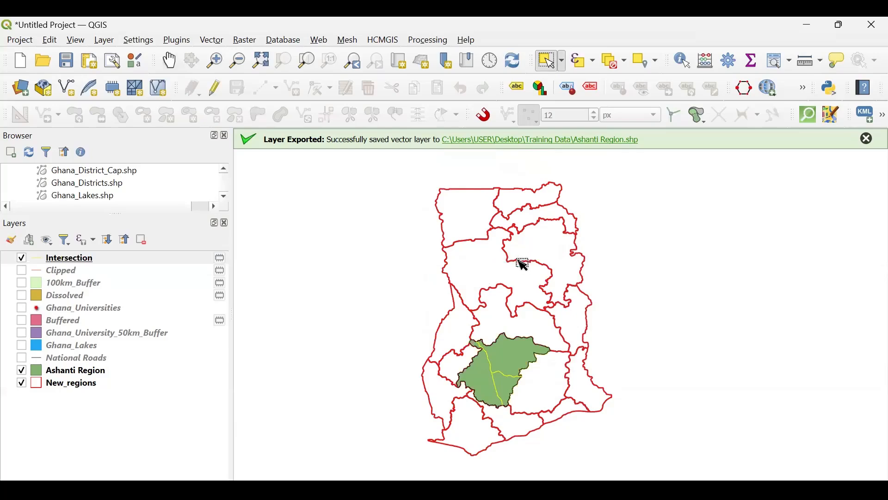
{"action": "scroll", "coordinate": [490, 276], "scroll_direction": "up", "scroll_amount": 3}
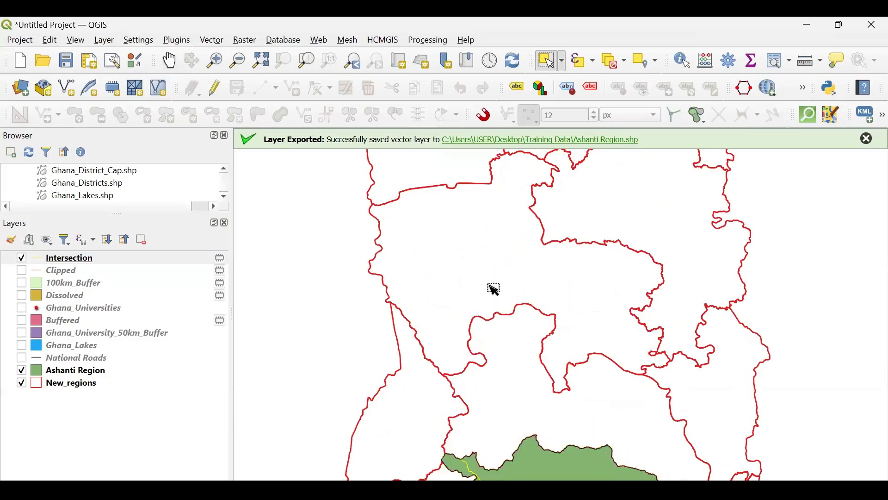
{"action": "left_click", "coordinate": [71, 383]}
{"action": "left_click", "coordinate": [528, 262]}
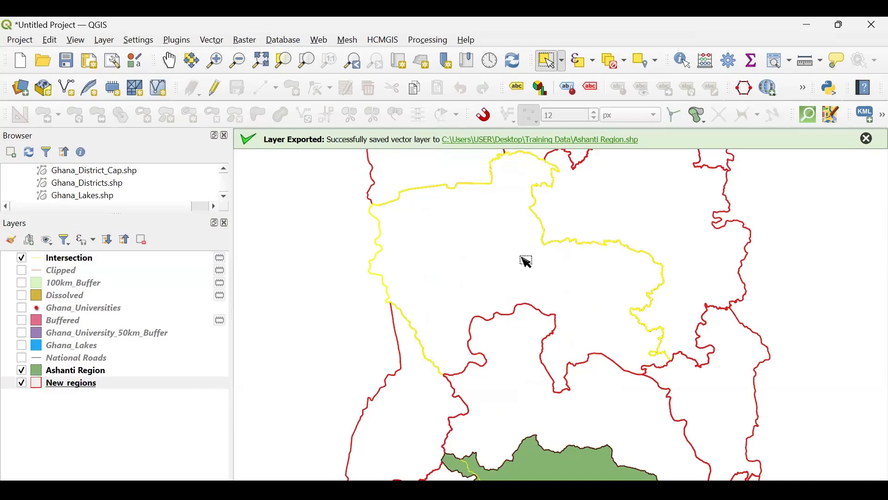
{"action": "left_click", "coordinate": [71, 383]}
{"action": "right_click", "coordinate": [70, 380]}
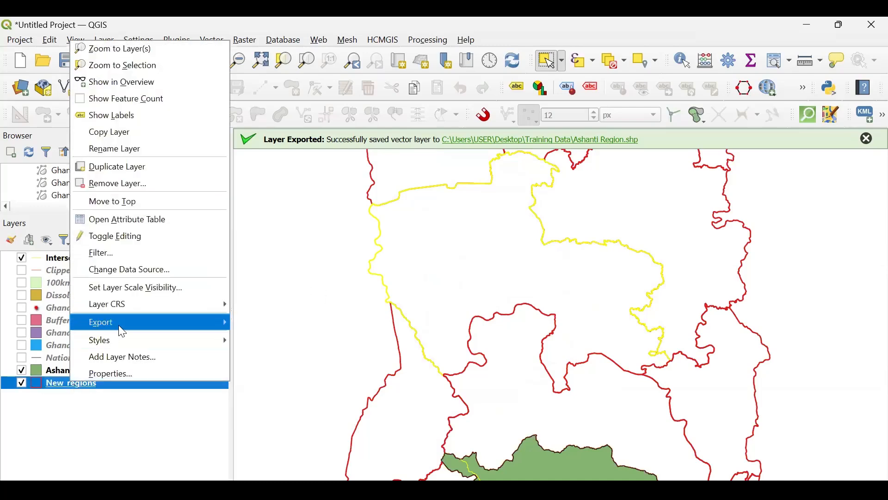
{"action": "mouse_move", "coordinate": [120, 326]}
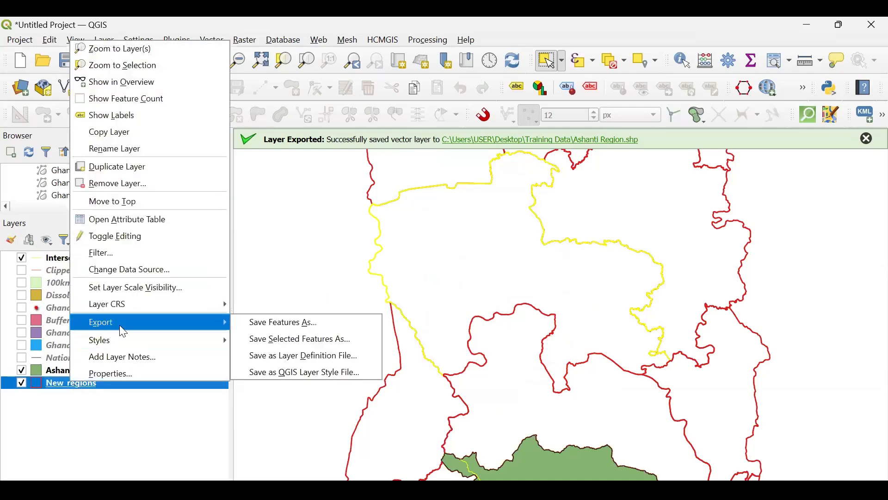
{"action": "left_click", "coordinate": [290, 342]}
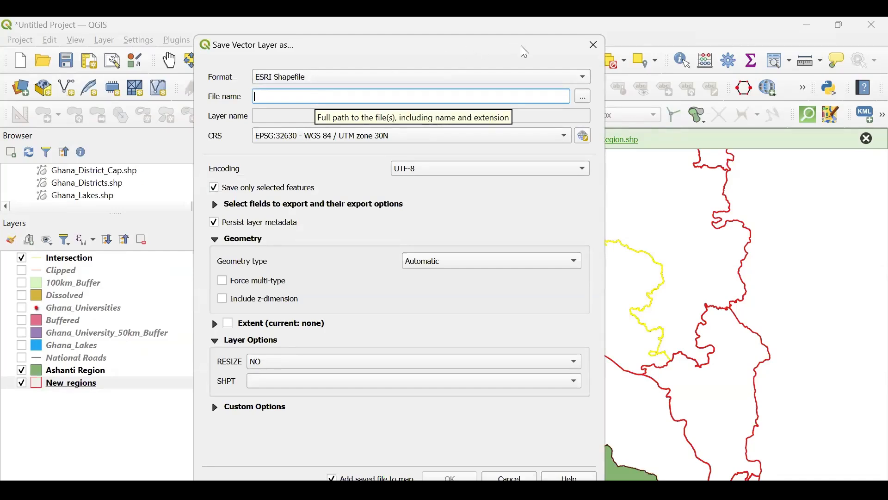
{"action": "left_click", "coordinate": [594, 45]}
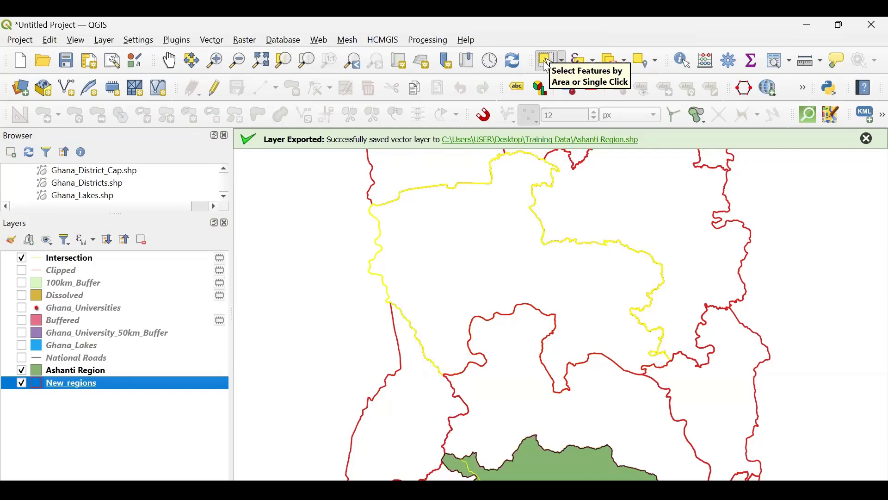
Export the selected New_regions feature as an ESRI Shapefile named Savannah Region in the Training Data folder and add it to the map
{"action": "right_click", "coordinate": [93, 386]}
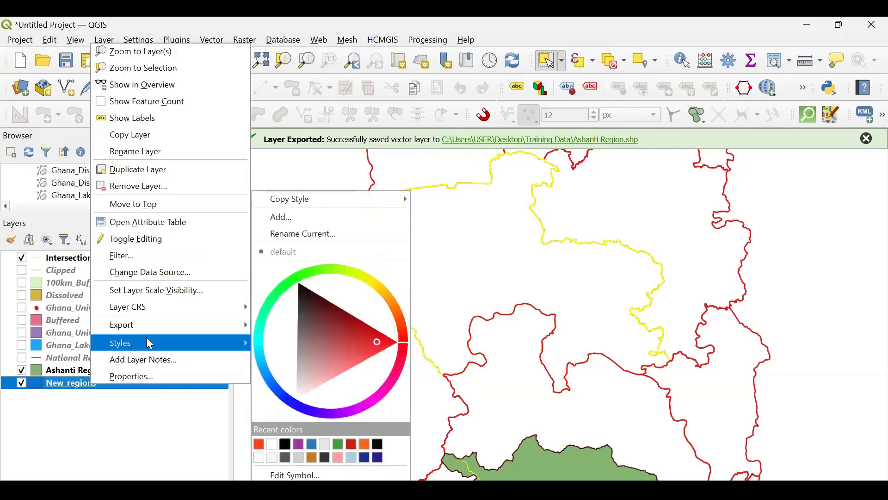
{"action": "mouse_move", "coordinate": [173, 324]}
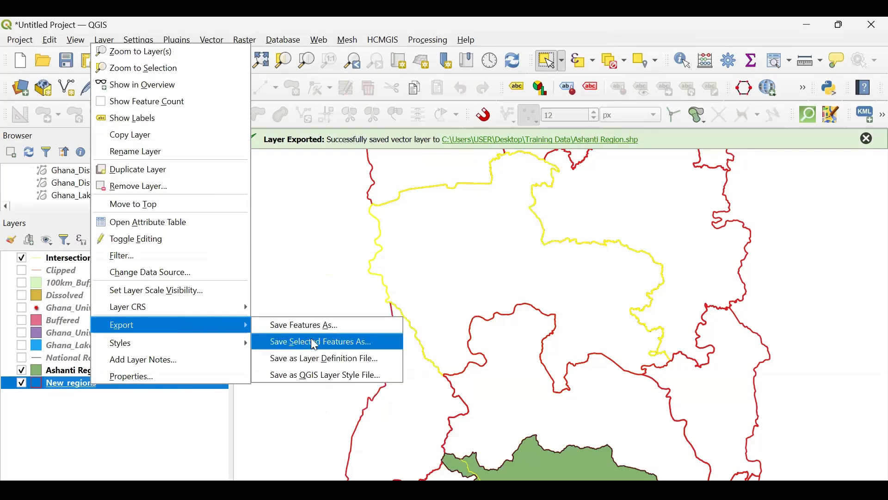
{"action": "left_click", "coordinate": [324, 340]}
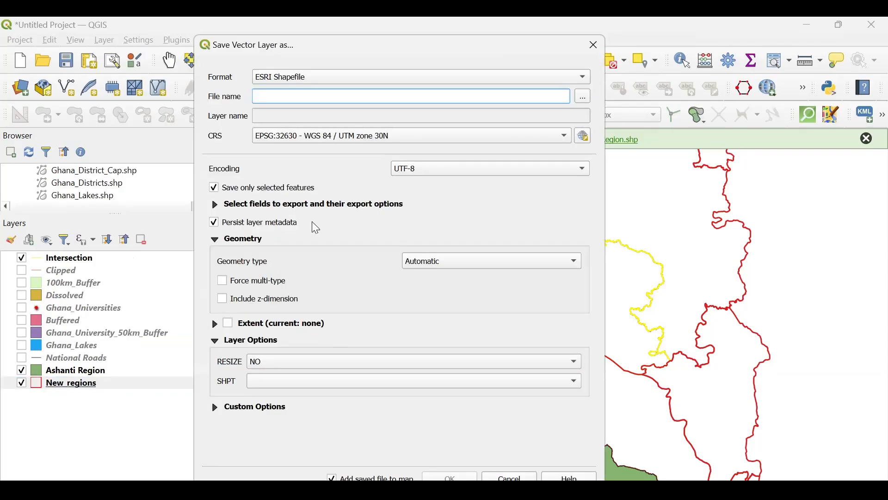
{"action": "left_click", "coordinate": [584, 97]}
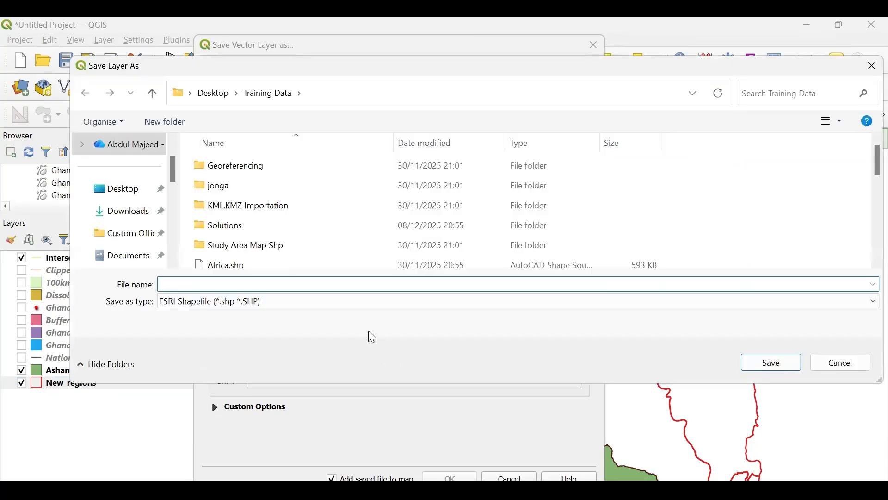
{"action": "type", "text": "Savannah Region"}
{"action": "key", "text": "Return"}
{"action": "left_click", "coordinate": [447, 474]}
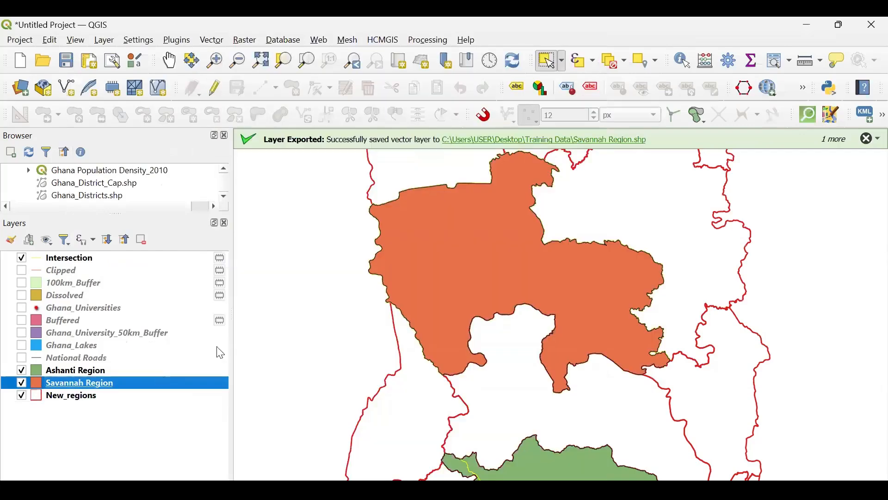
Hide the New_regions and Intersection layers, leaving Ashanti Region and Savannah Region displayed
{"action": "scroll", "coordinate": [472, 357], "scroll_direction": "down", "scroll_amount": 2}
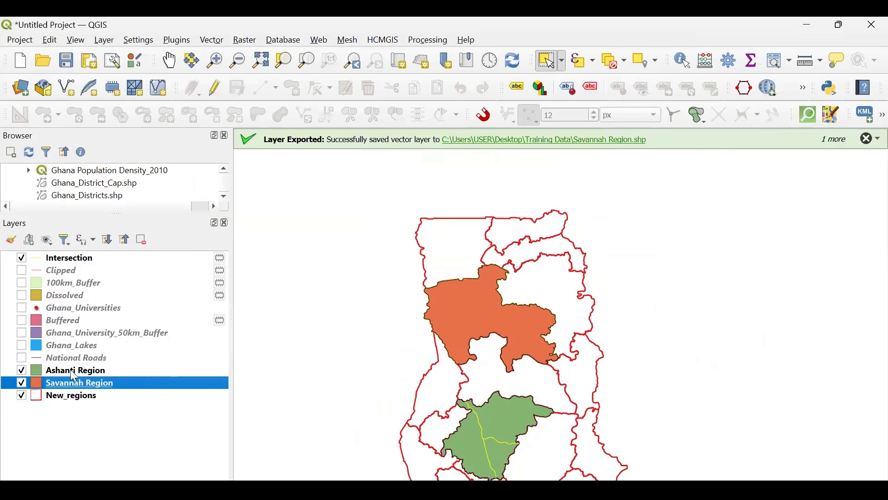
{"action": "left_click", "coordinate": [21, 397]}
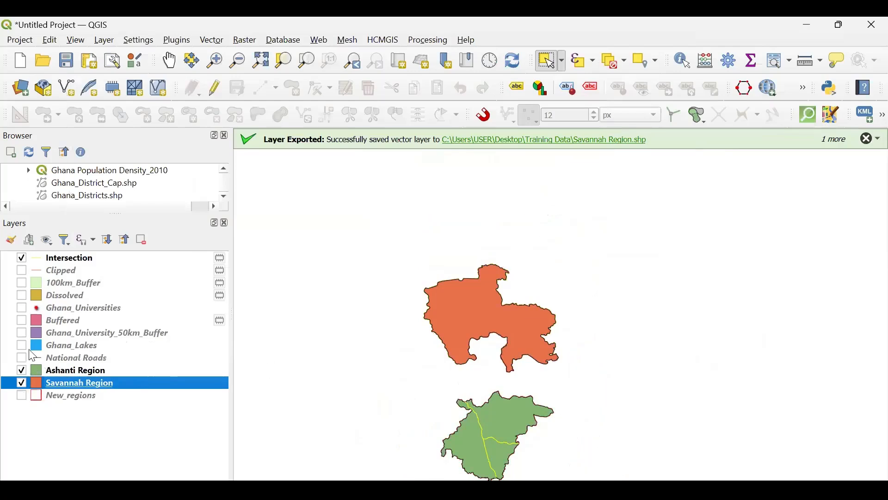
{"action": "left_click", "coordinate": [21, 260]}
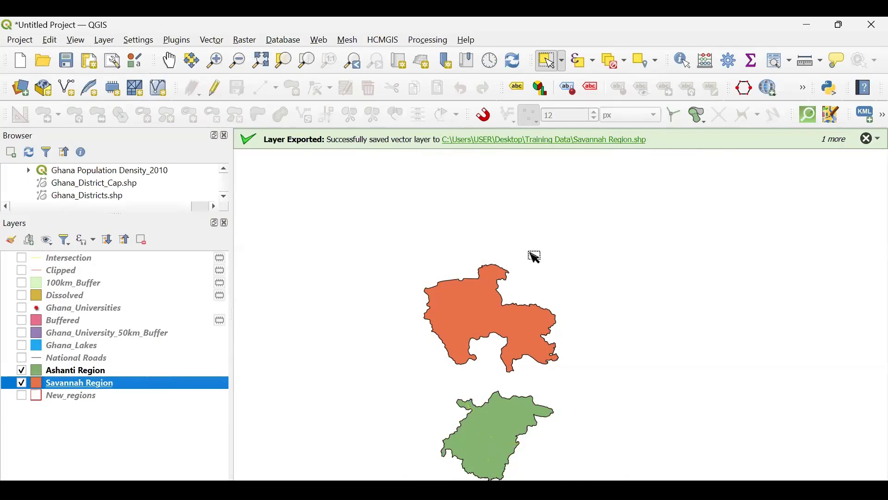
{"action": "scroll", "coordinate": [510, 206], "scroll_direction": "down", "scroll_amount": 2}
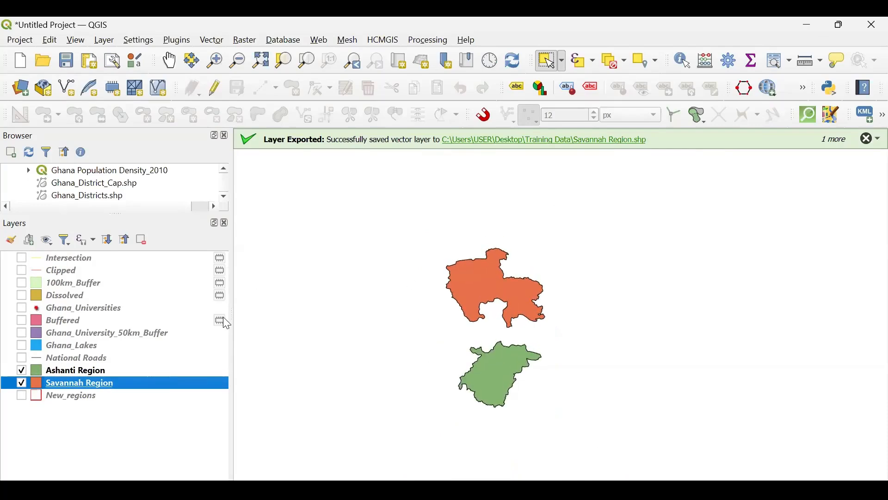
{"action": "scroll", "coordinate": [518, 302], "scroll_direction": "up", "scroll_amount": 2}
{"action": "scroll", "coordinate": [522, 306], "scroll_direction": "up", "scroll_amount": 1}
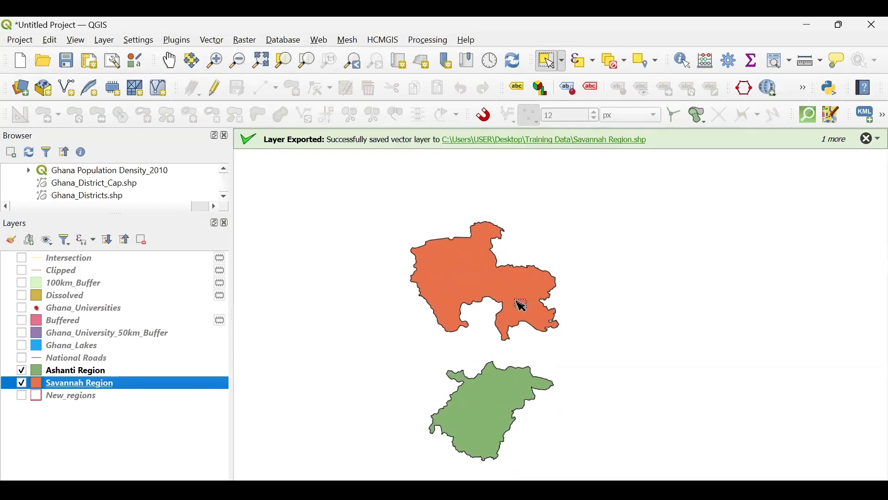
Select the Savannah Region polygon and the Ashanti Region polygon in their own layers, clearing each selection
{"action": "left_click", "coordinate": [468, 283]}
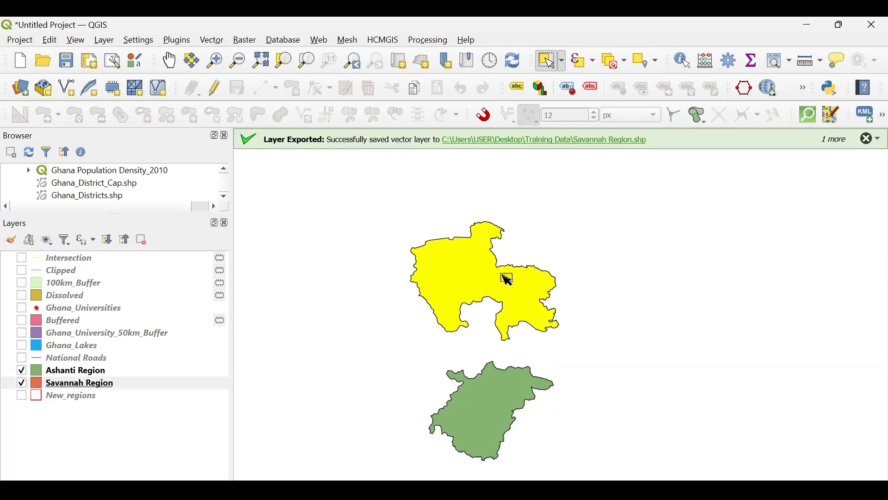
{"action": "left_click", "coordinate": [503, 411]}
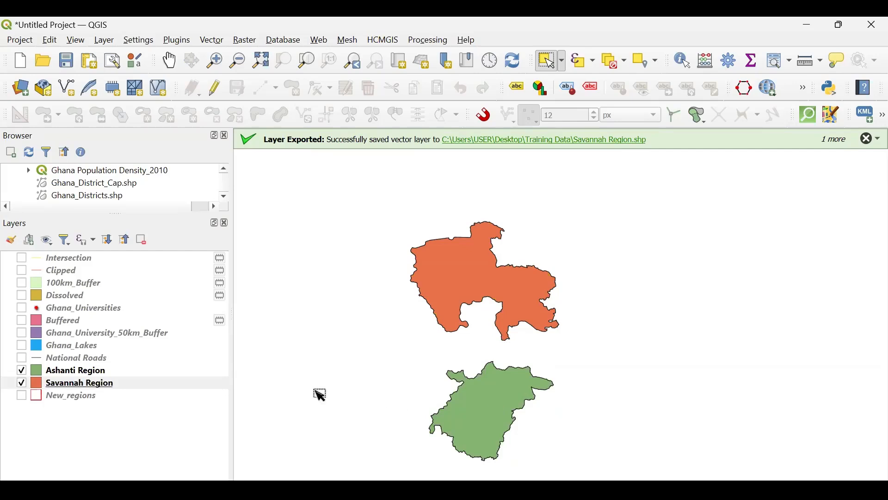
{"action": "left_click", "coordinate": [78, 372]}
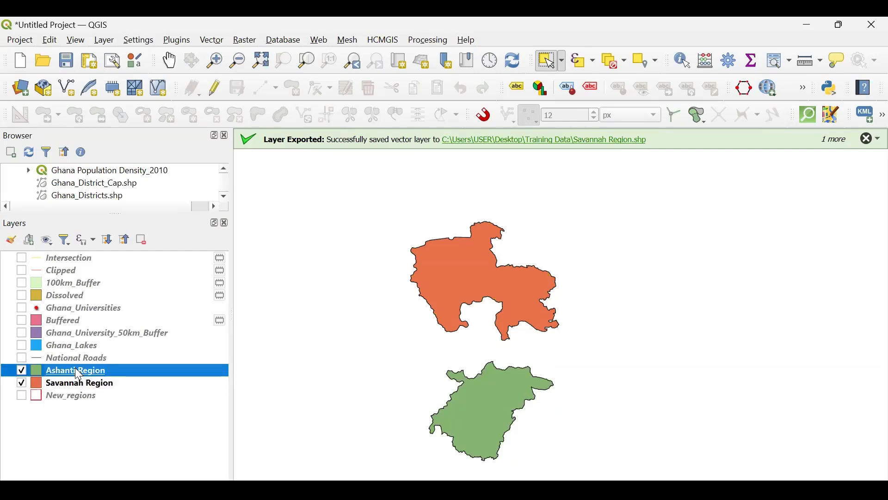
{"action": "left_click", "coordinate": [493, 416]}
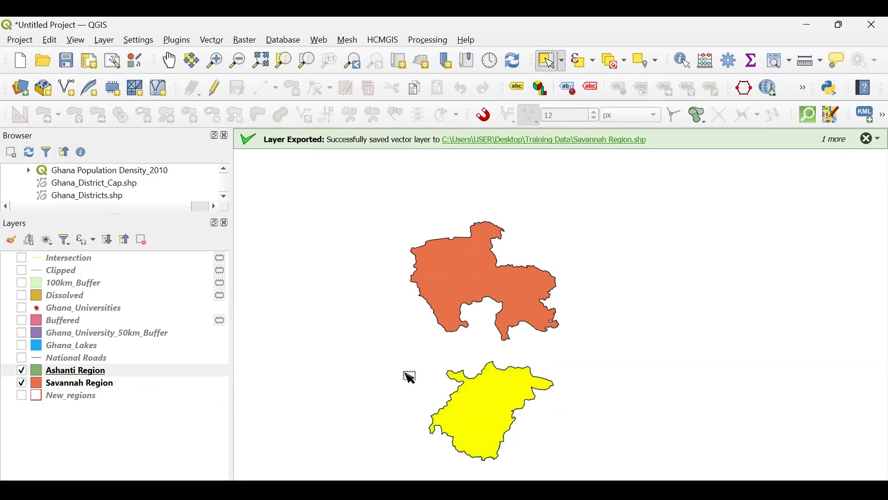
{"action": "left_click", "coordinate": [549, 314]}
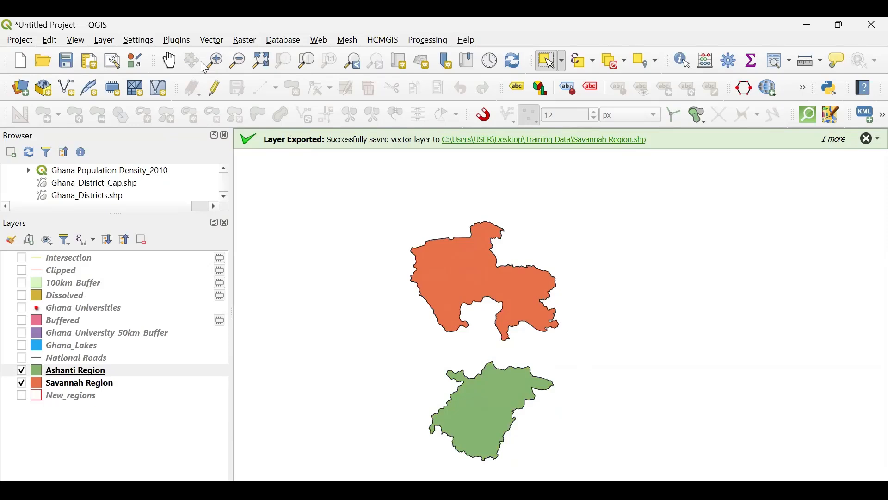
Run Union with Savannah Region as the input layer and Ashanti Region as the overlay, and hide both source layers
{"action": "left_click", "coordinate": [214, 41]}
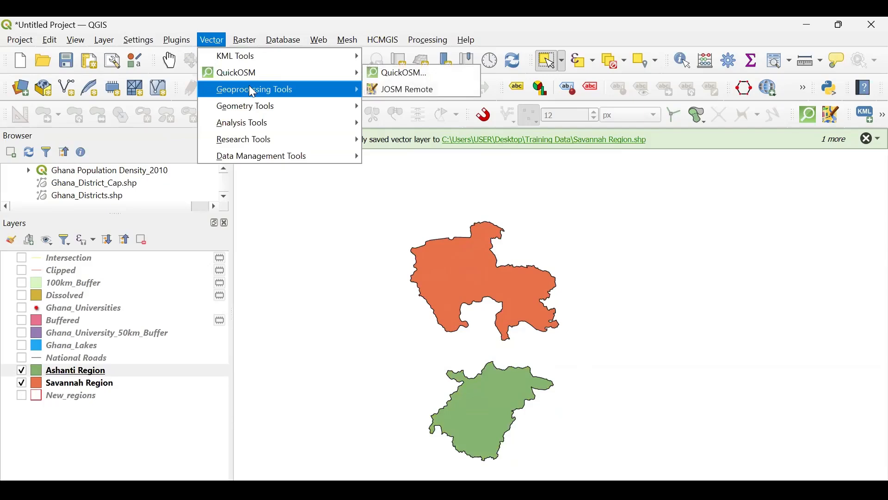
{"action": "mouse_move", "coordinate": [252, 88]}
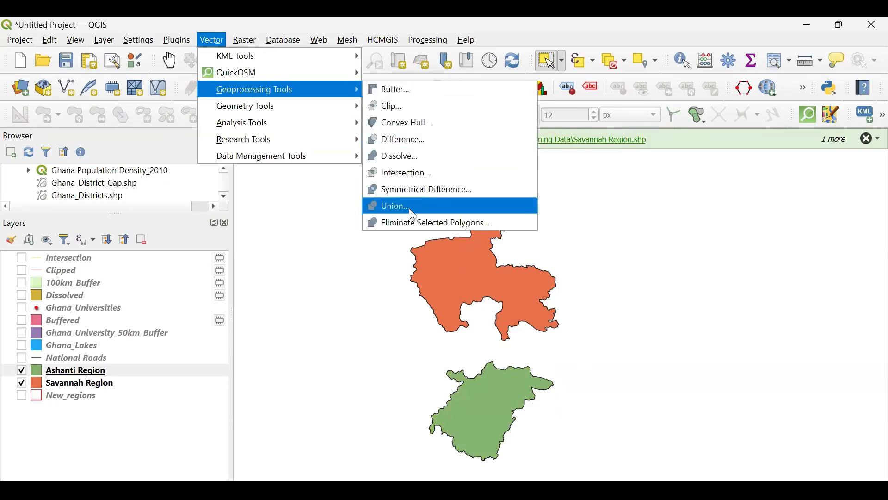
{"action": "left_click", "coordinate": [413, 209]}
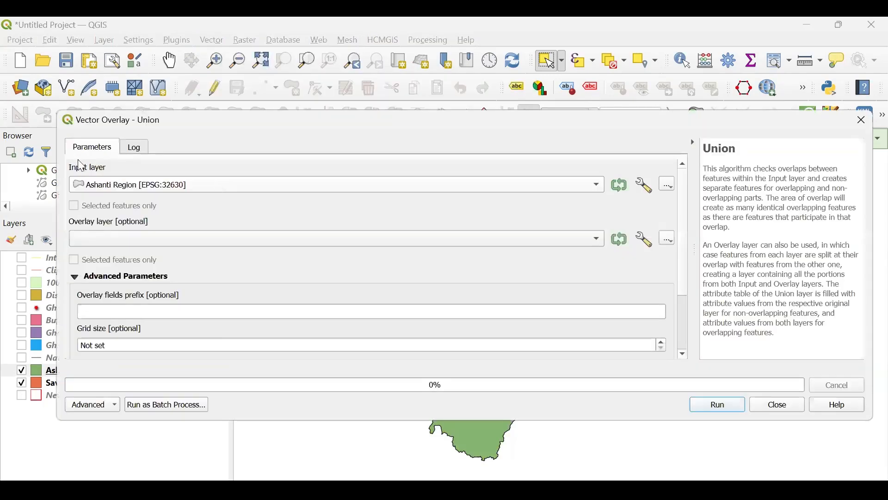
{"action": "left_click", "coordinate": [191, 186]}
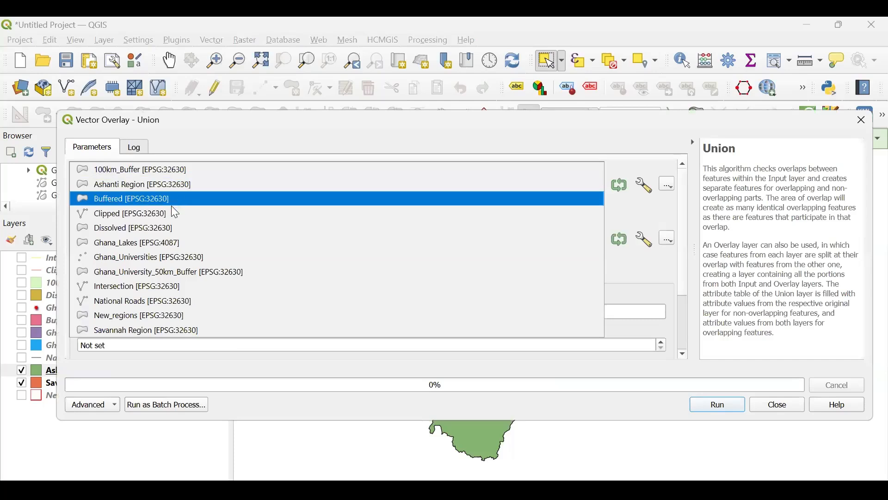
{"action": "left_click", "coordinate": [135, 331]}
{"action": "left_click", "coordinate": [178, 235]}
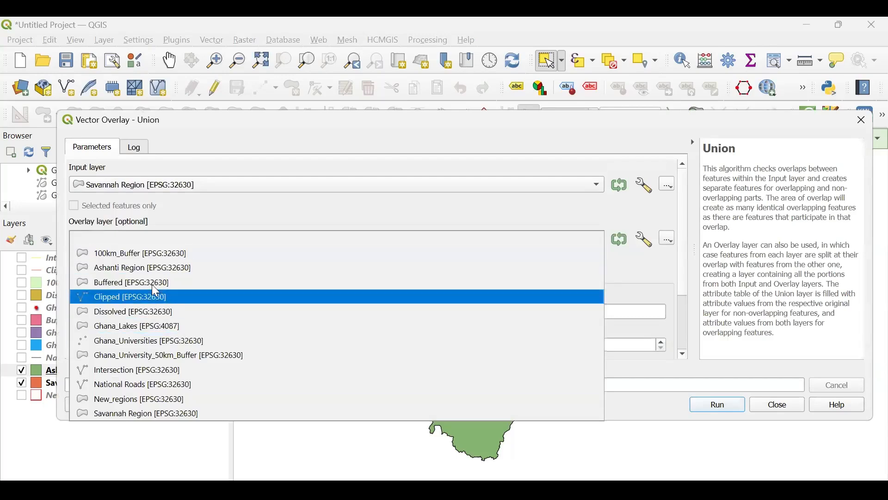
{"action": "left_click", "coordinate": [153, 271]}
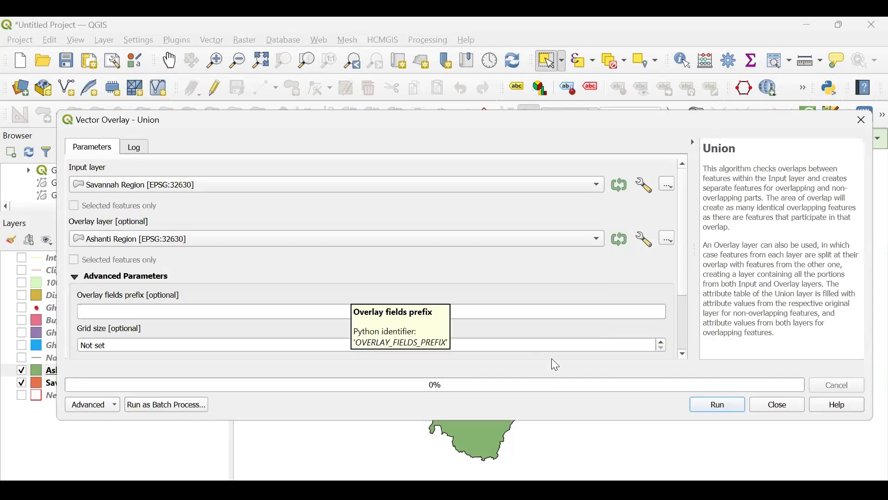
{"action": "left_click", "coordinate": [724, 405]}
{"action": "left_click", "coordinate": [777, 404]}
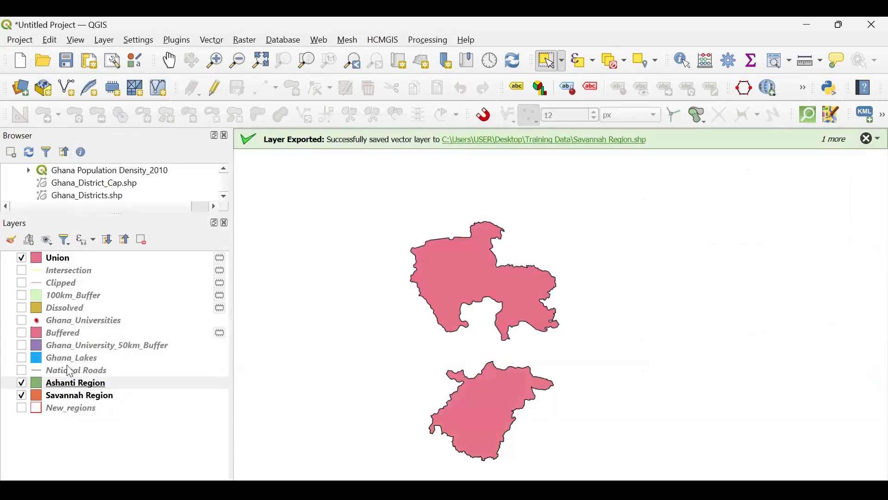
{"action": "left_click", "coordinate": [20, 380]}
{"action": "left_click", "coordinate": [20, 394]}
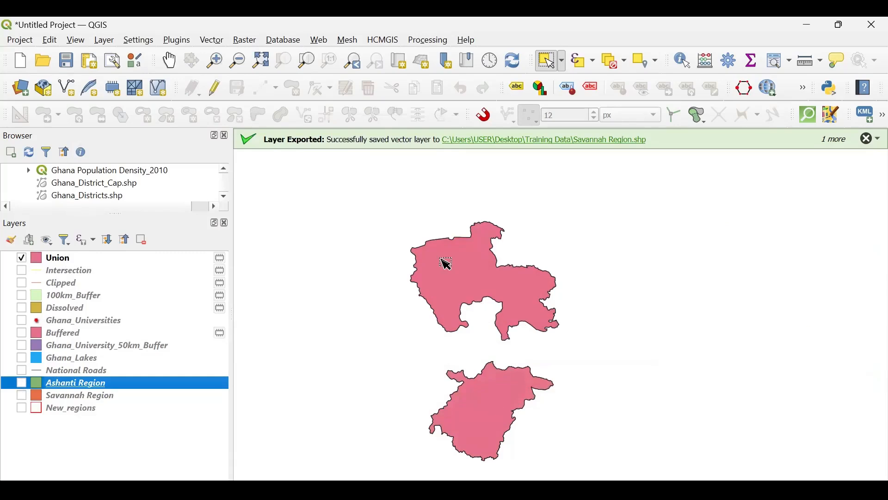
Inspect the Union layer's attribute table, highlighting the Savannah record and the Ashanti record in turn, and close the table
{"action": "left_click", "coordinate": [69, 258]}
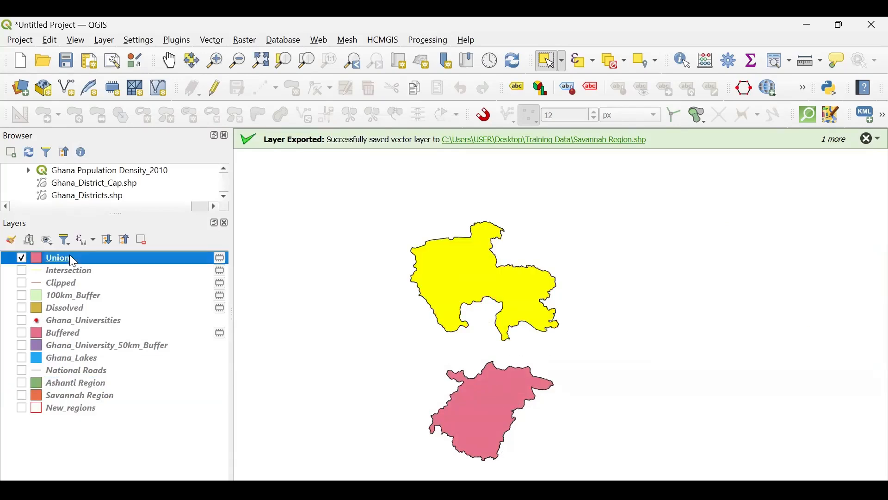
{"action": "right_click", "coordinate": [70, 258]}
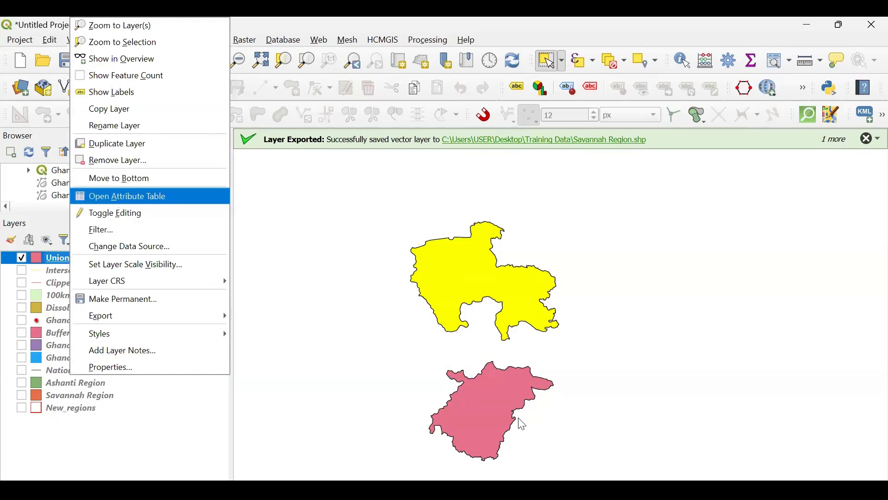
{"action": "left_click", "coordinate": [237, 402]}
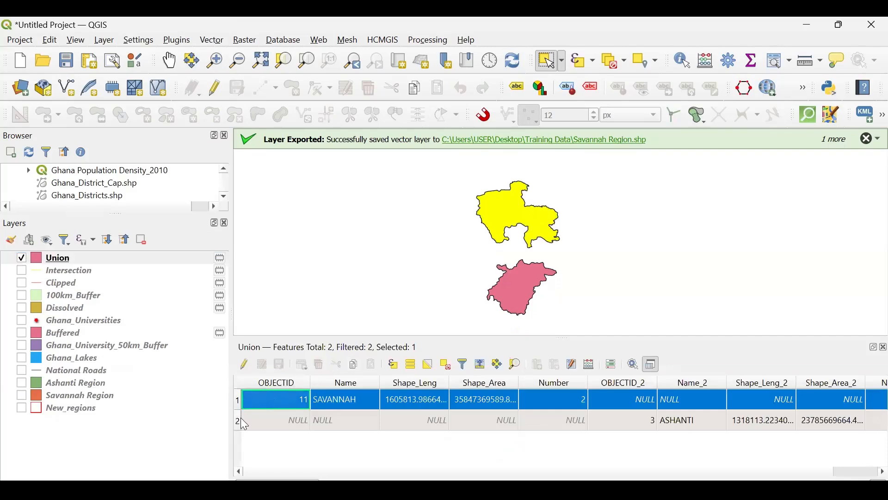
{"action": "left_click", "coordinate": [238, 422]}
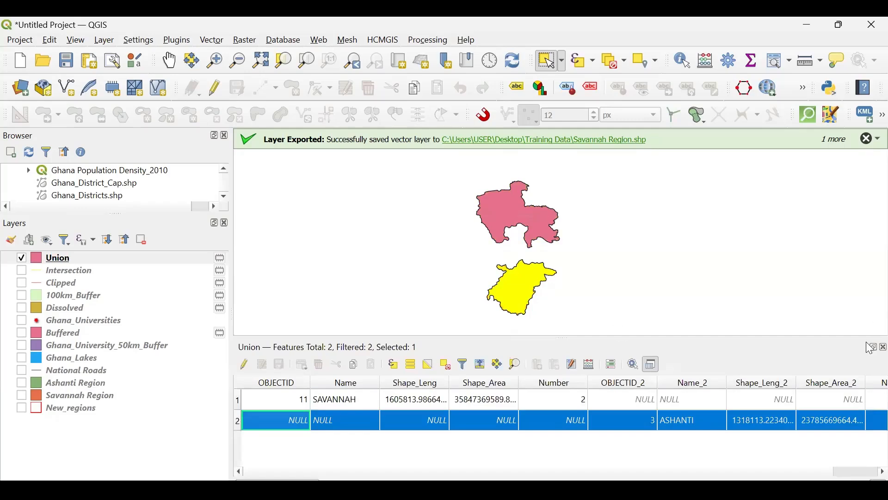
{"action": "left_click", "coordinate": [884, 347]}
Open the Processing Toolbox, search it for "Uni", and view the Union tool's dialog without running it
{"action": "left_click", "coordinate": [427, 40]}
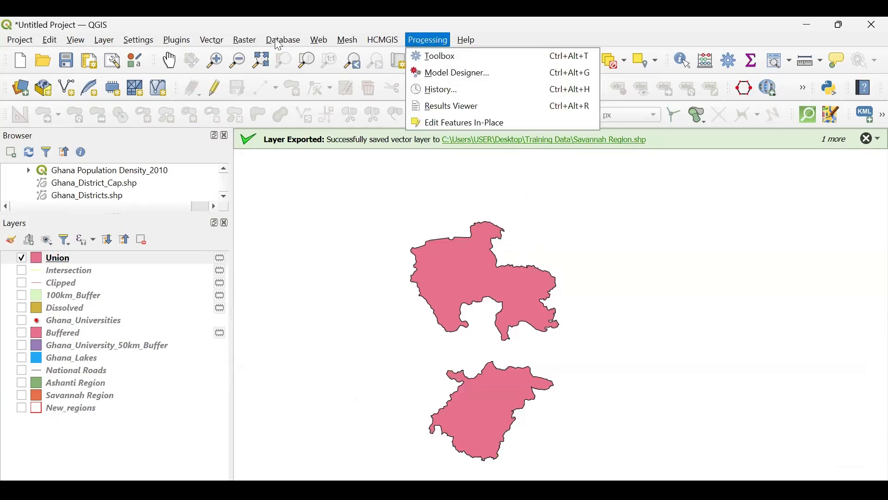
{"action": "left_click", "coordinate": [212, 41]}
{"action": "mouse_move", "coordinate": [251, 99]}
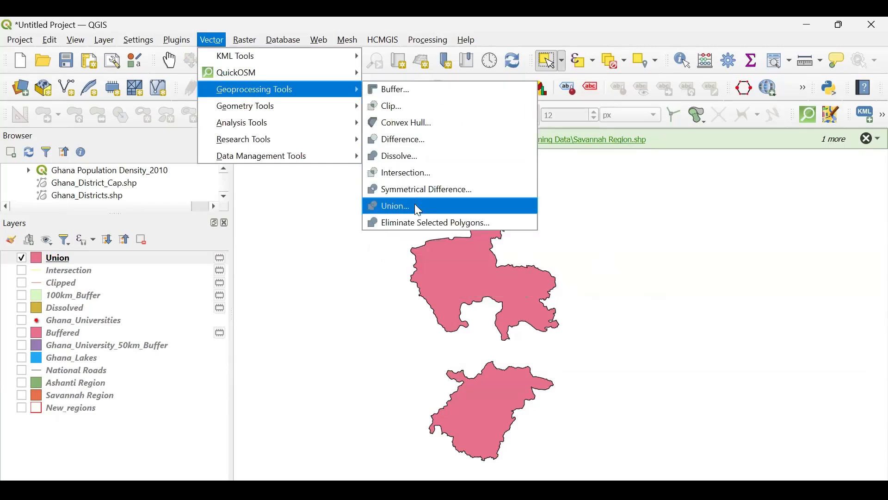
{"action": "left_click", "coordinate": [428, 40]}
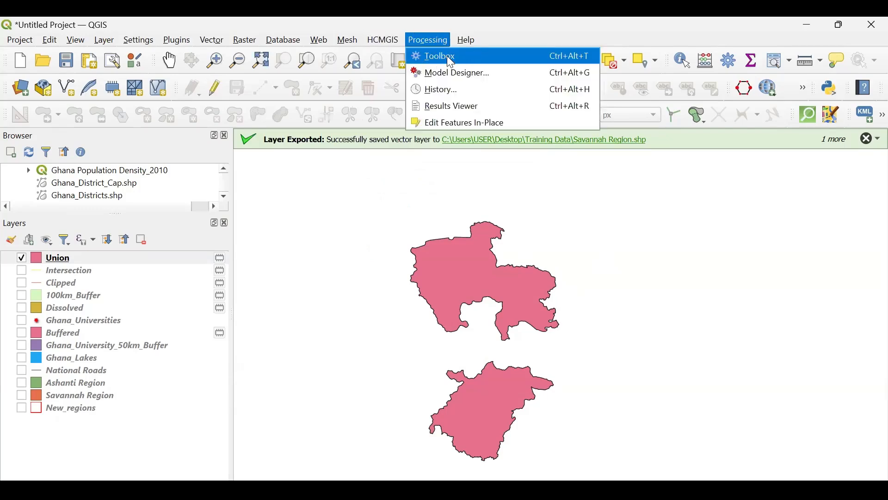
{"action": "left_click", "coordinate": [451, 60]}
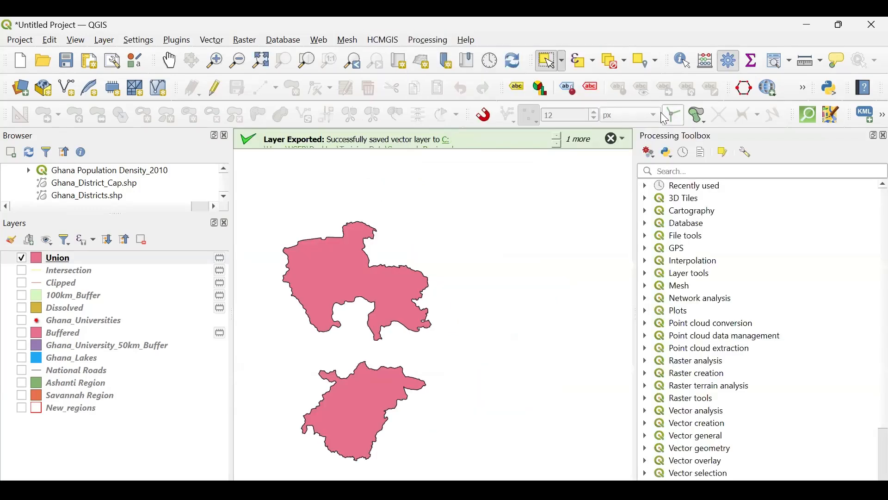
{"action": "left_click", "coordinate": [679, 172]}
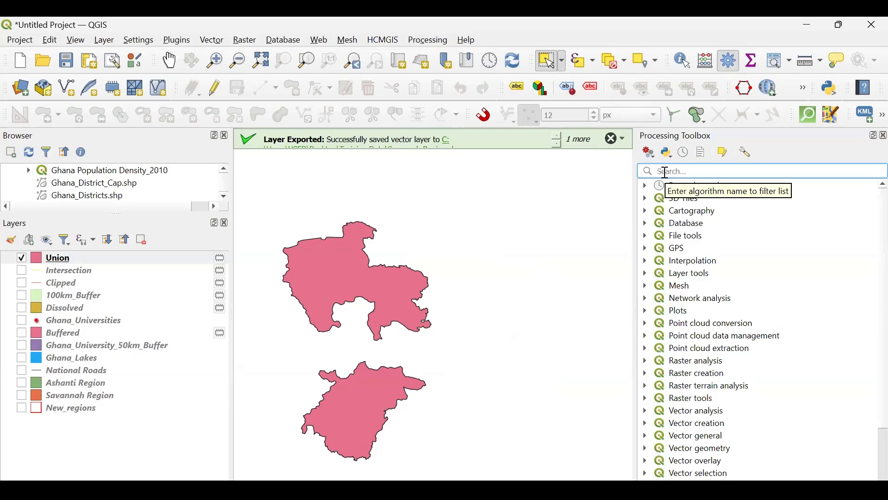
{"action": "type", "text": "Uni"}
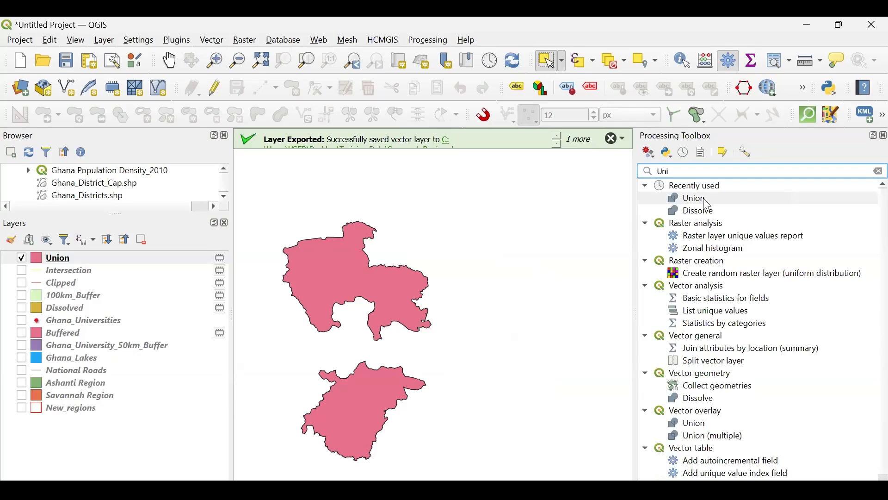
{"action": "double_click", "coordinate": [704, 198]}
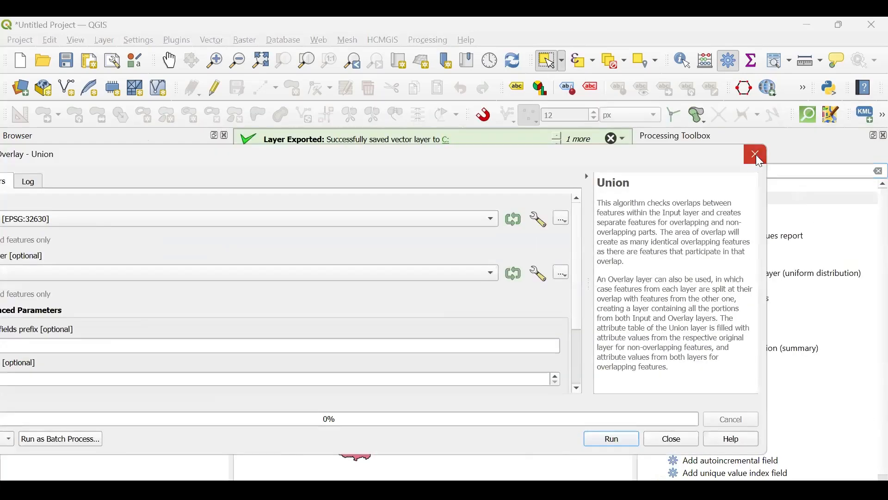
{"action": "left_click", "coordinate": [757, 155]}
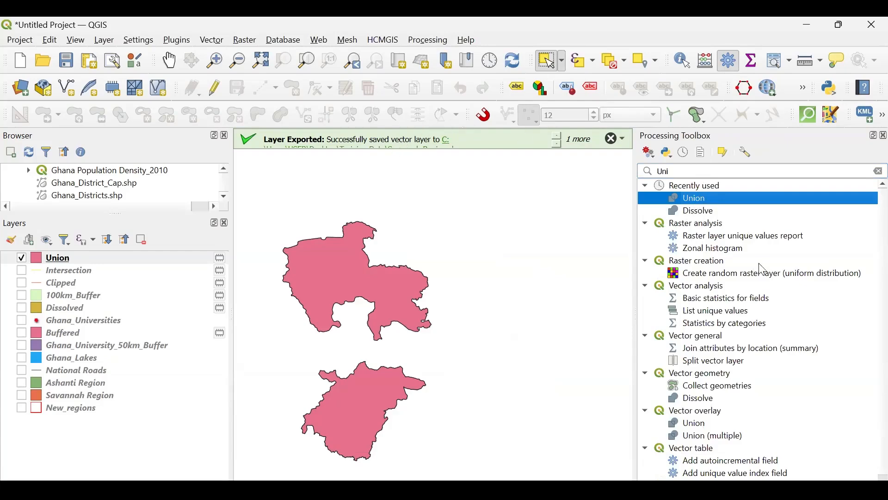
Search the Processing Toolbox for "Merge" and open the Merge vector layers tool
{"action": "left_click_drag", "start_coordinate": [701, 172], "coordinate": [655, 172]}
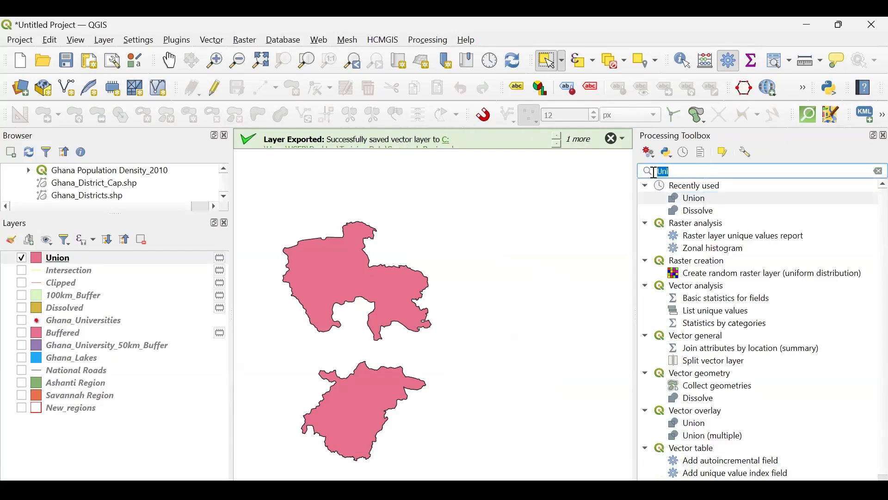
{"action": "type", "text": "M"}
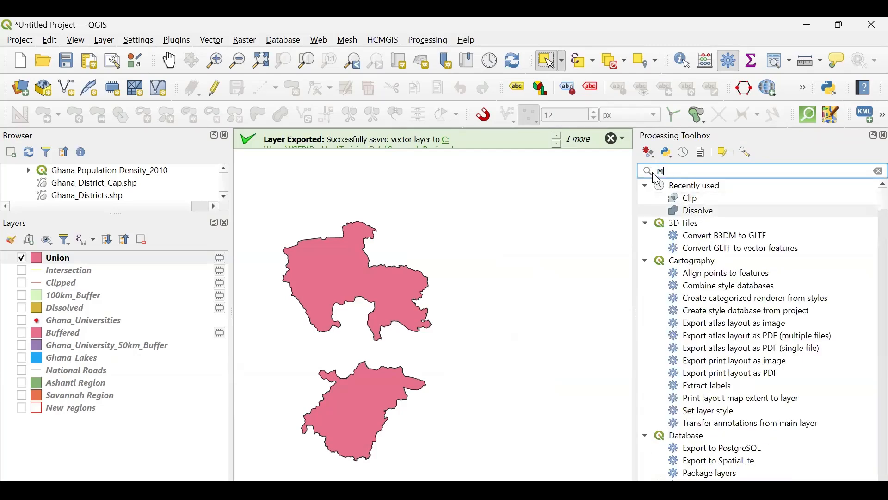
{"action": "type", "text": "erge"}
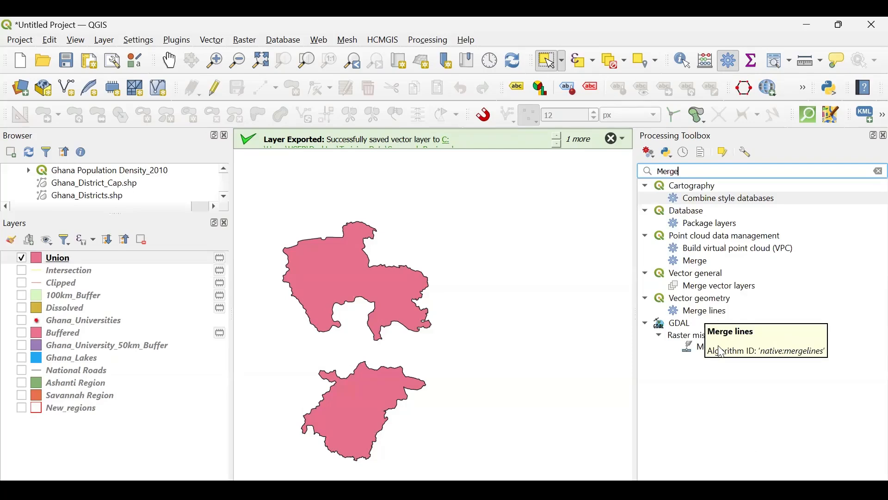
{"action": "left_click", "coordinate": [696, 276]}
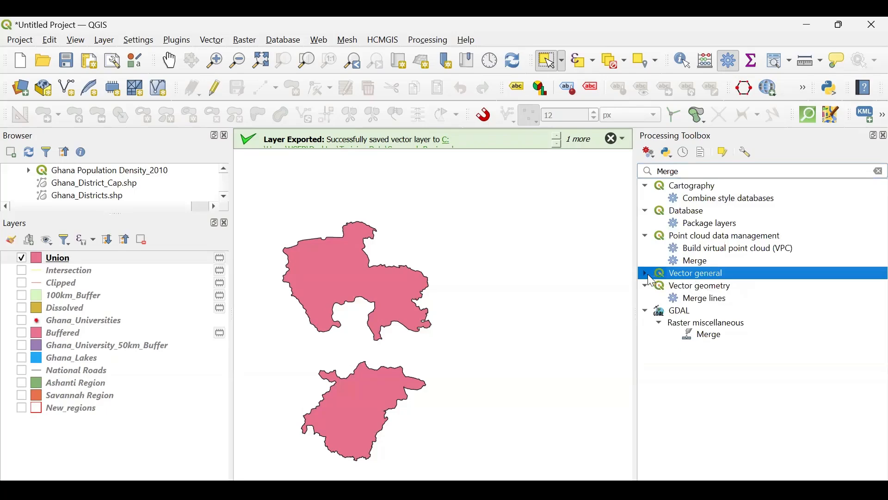
{"action": "double_click", "coordinate": [694, 285]}
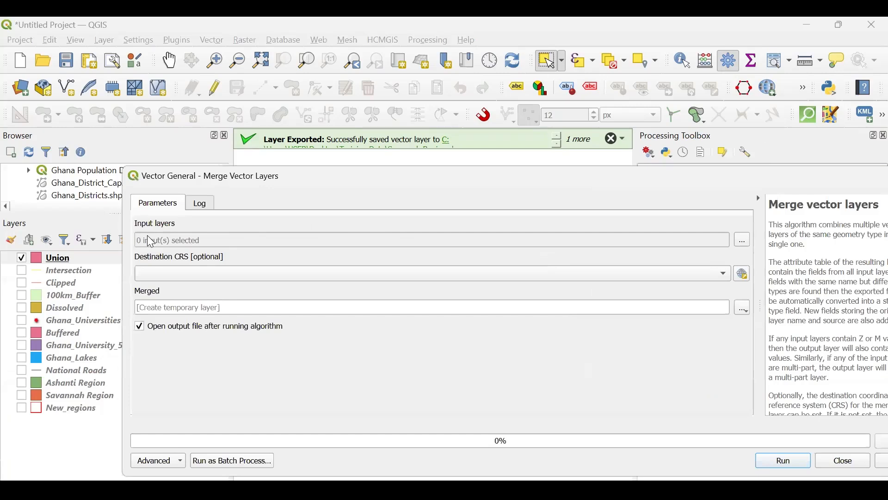
Merge Ashanti Region and Savannah Region into a temporary layer with destination CRS EPSG:32630 - WGS 84 / UTM zone 30N
{"action": "left_click", "coordinate": [743, 241]}
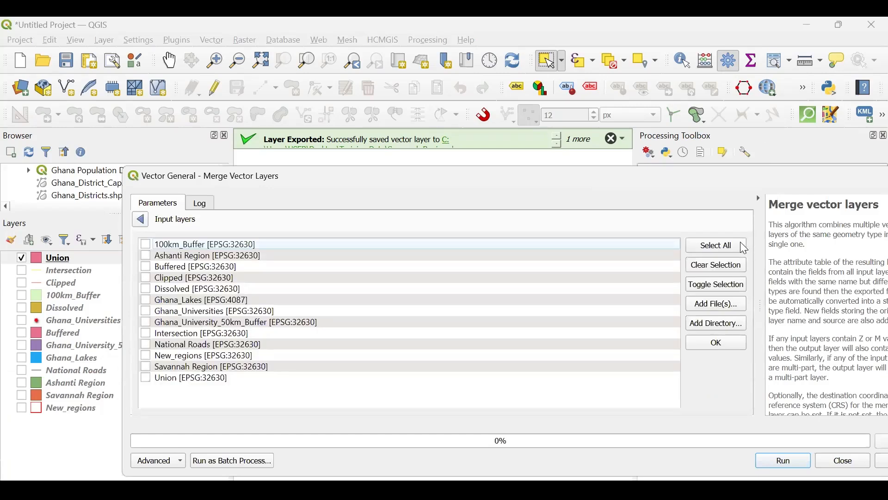
{"action": "left_click", "coordinate": [145, 256]}
{"action": "left_click", "coordinate": [148, 368]}
{"action": "left_click", "coordinate": [144, 221]}
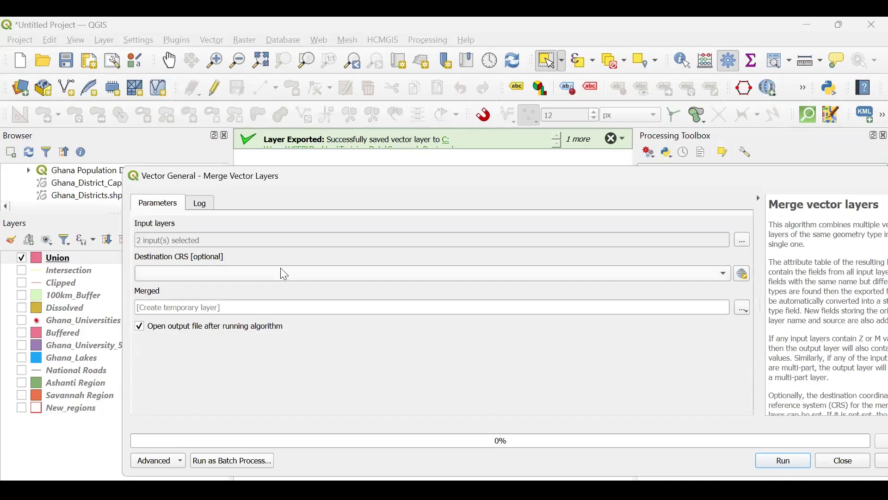
{"action": "left_click", "coordinate": [186, 275]}
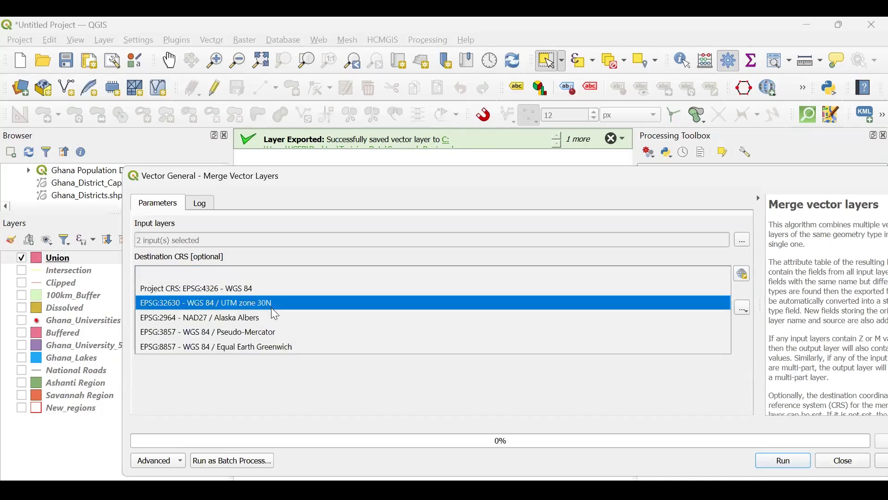
{"action": "left_click", "coordinate": [214, 307]}
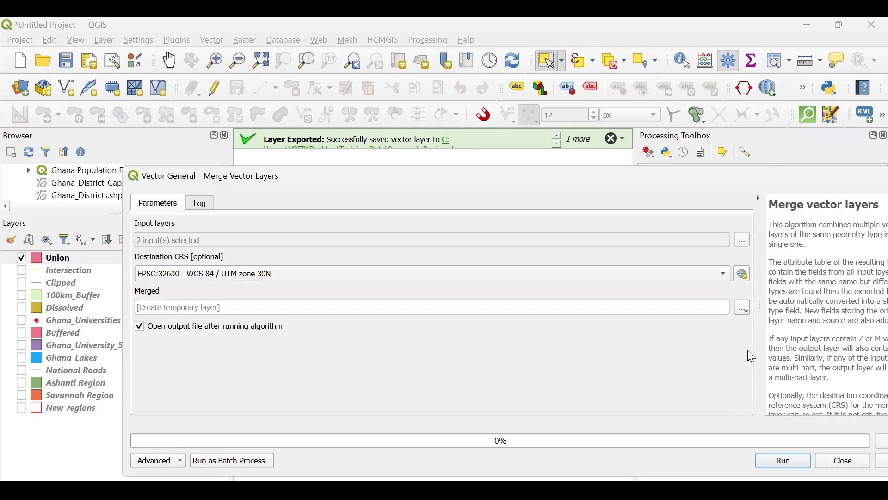
{"action": "left_click", "coordinate": [782, 463]}
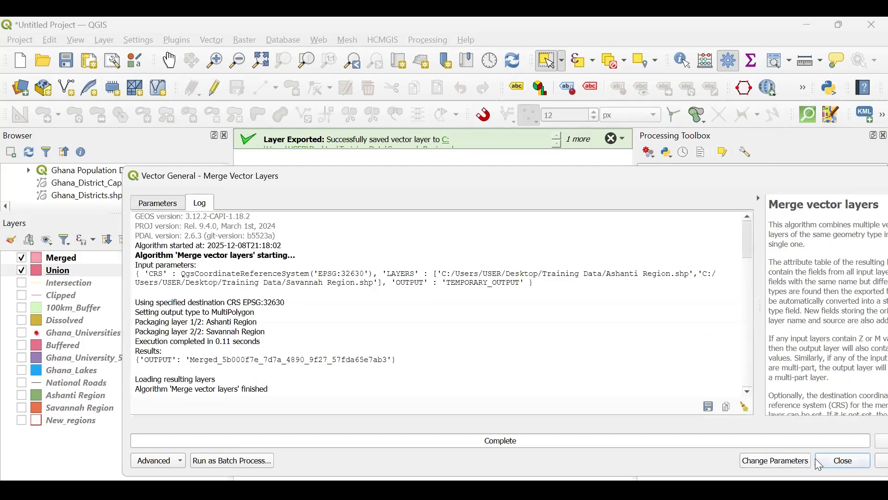
{"action": "left_click", "coordinate": [841, 461]}
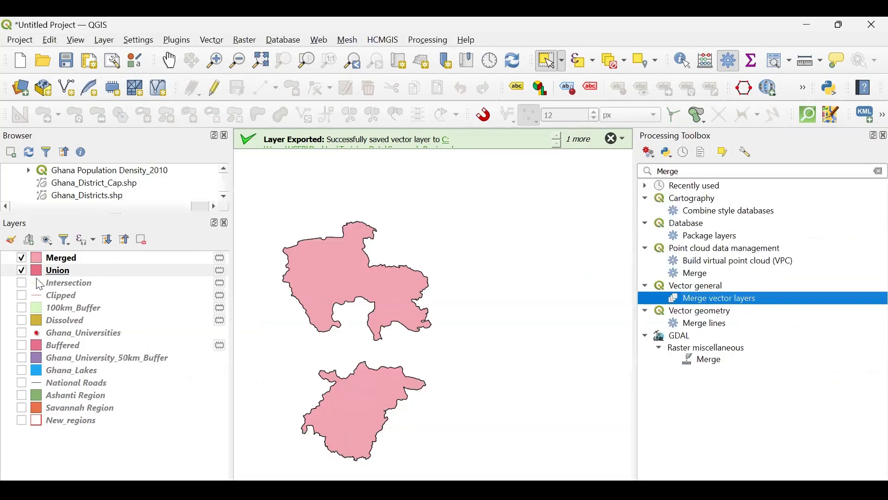
Hide the Union layer and close the Processing Toolbox, clearing the latest export message
{"action": "left_click", "coordinate": [22, 271]}
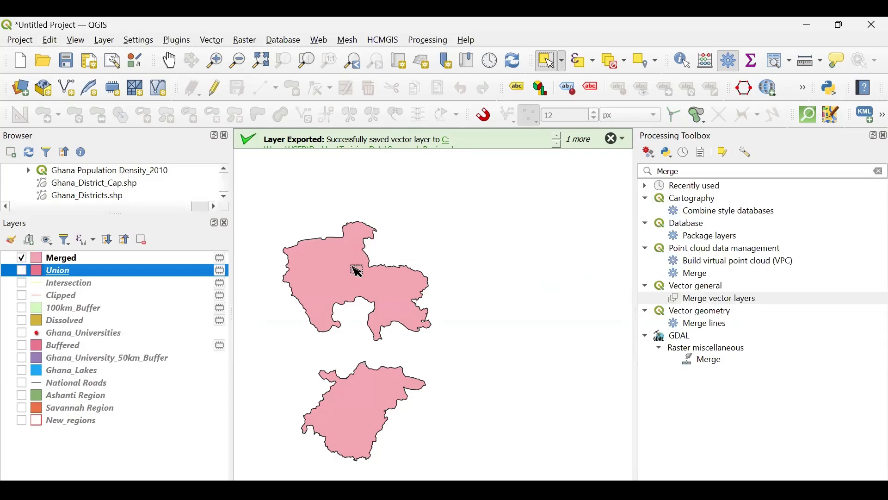
{"action": "left_click", "coordinate": [884, 135]}
{"action": "left_click", "coordinate": [870, 140]}
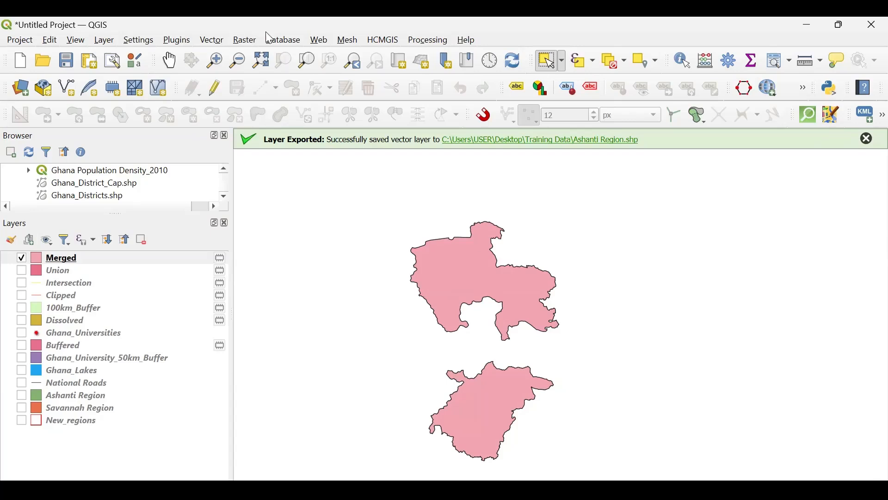
{"action": "left_click", "coordinate": [208, 41]}
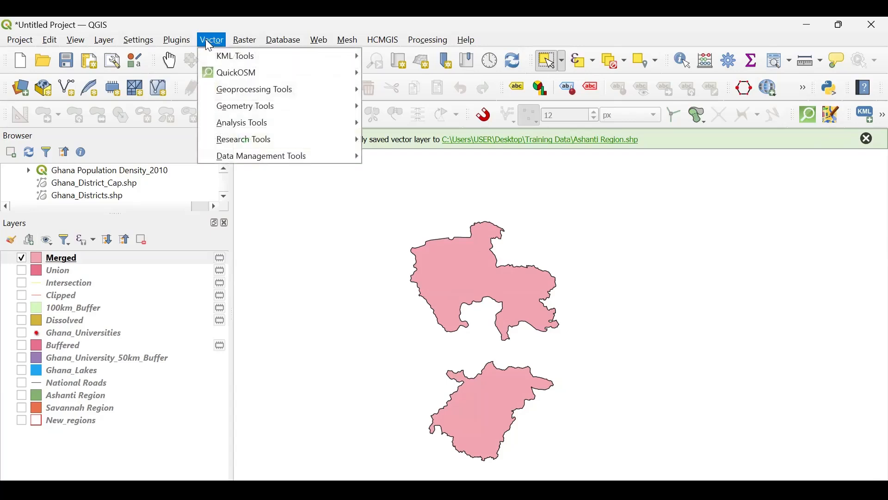
{"action": "mouse_move", "coordinate": [230, 94]}
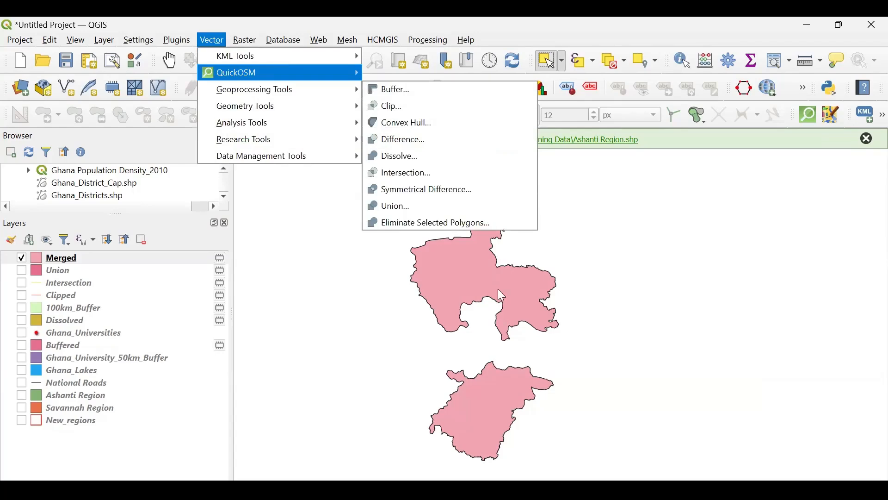
{"action": "key", "text": "Right"}
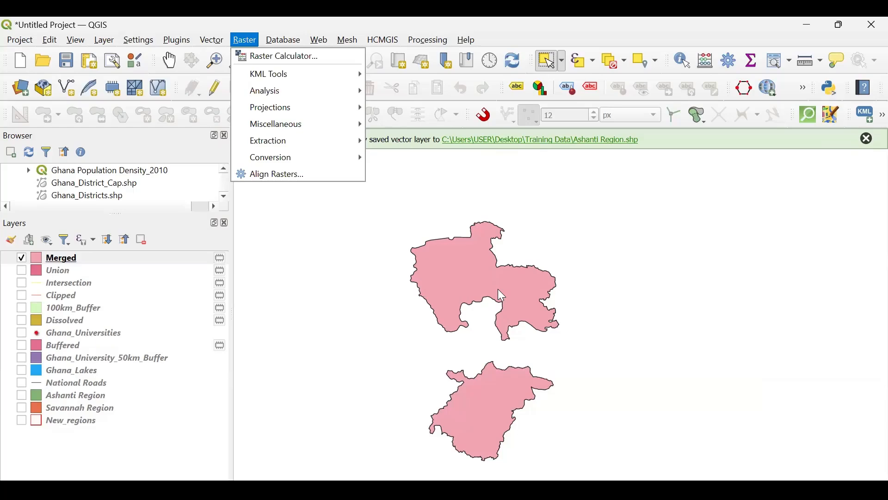
{"action": "left_click", "coordinate": [868, 140]}
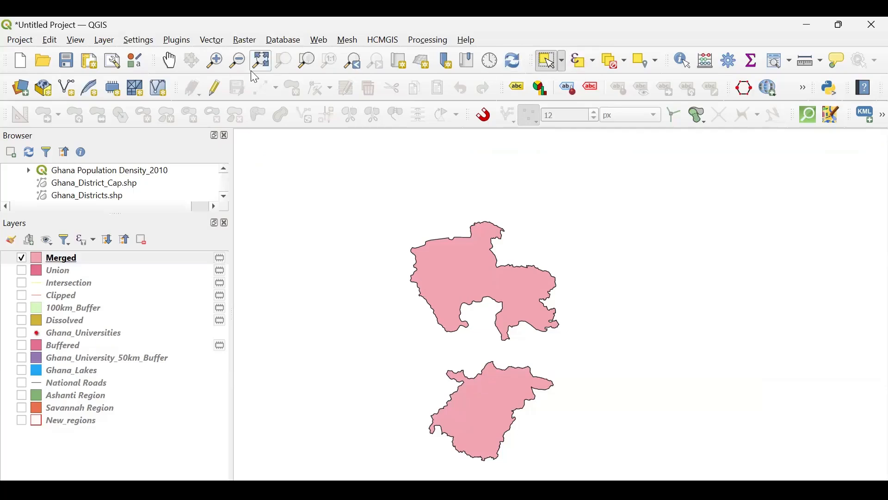
{"action": "left_click", "coordinate": [175, 68]}
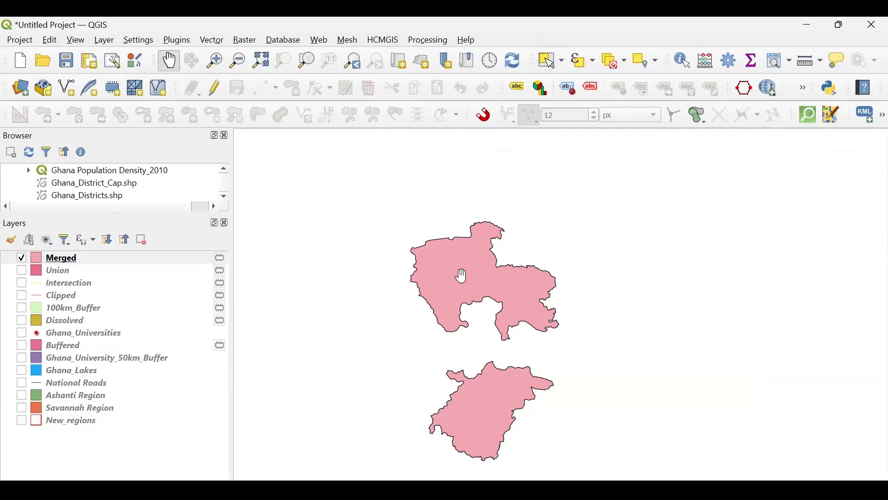
{"action": "left_click_drag", "start_coordinate": [461, 276], "coordinate": [482, 238]}
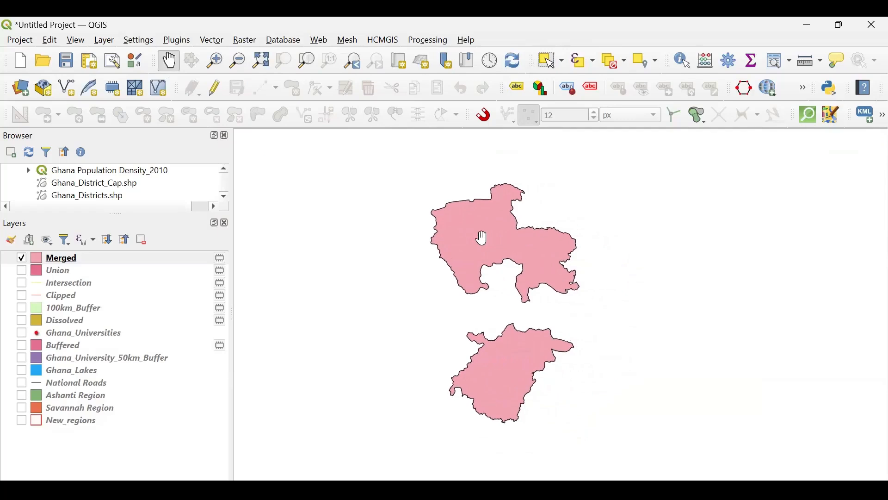